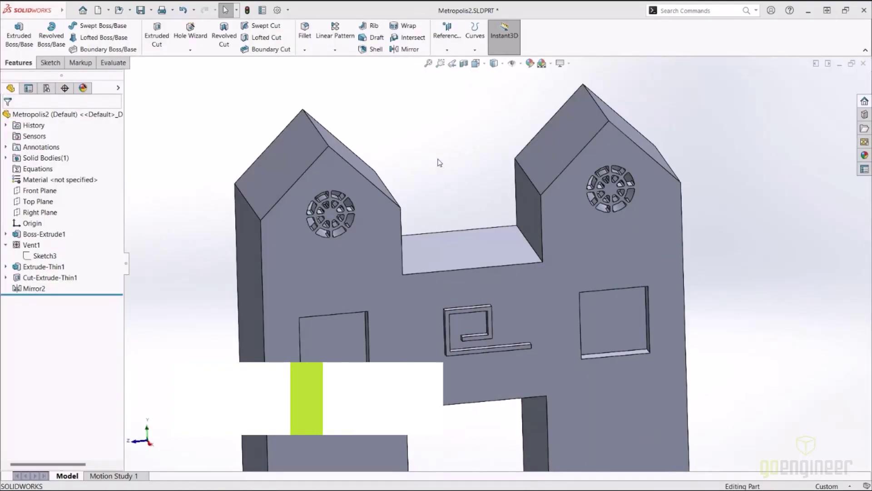
# Step: Open Settlement.SLDPRT from the recent documents and inspect its door and window cuts
pyautogui.hotkey('ctrl', '7')
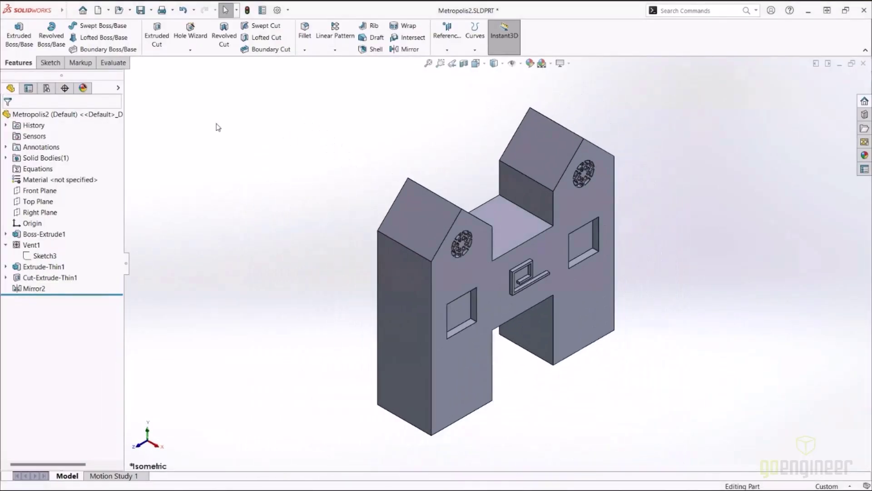
pyautogui.hotkey('ctrl', 'F2')
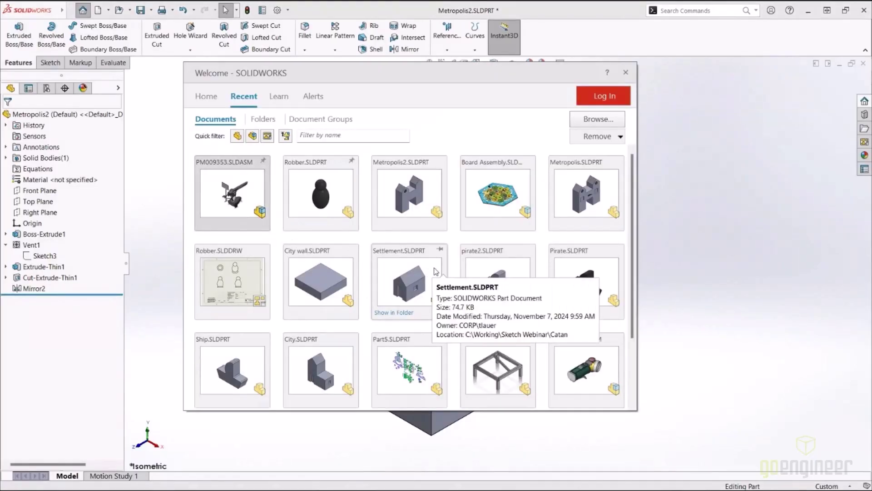
pyautogui.press('Escape')
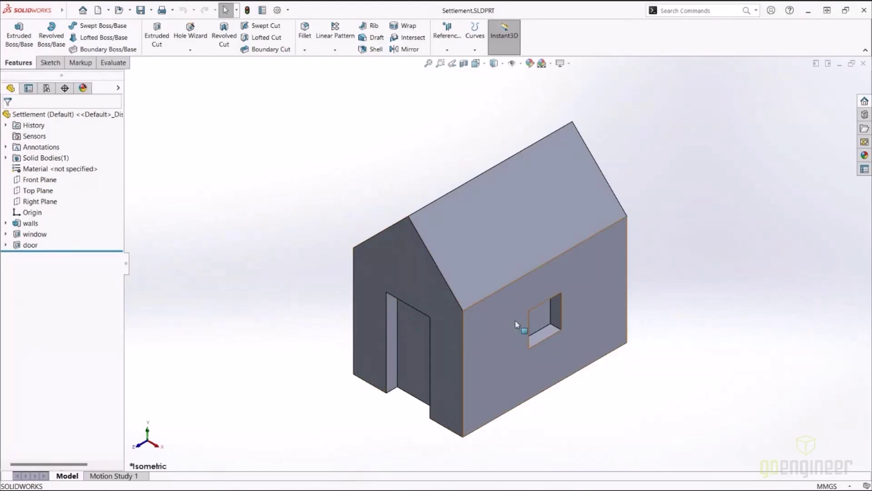
pyautogui.click(412, 346)
pyautogui.keyDown('ctrl'); pyautogui.click(541, 320); pyautogui.keyUp('ctrl')
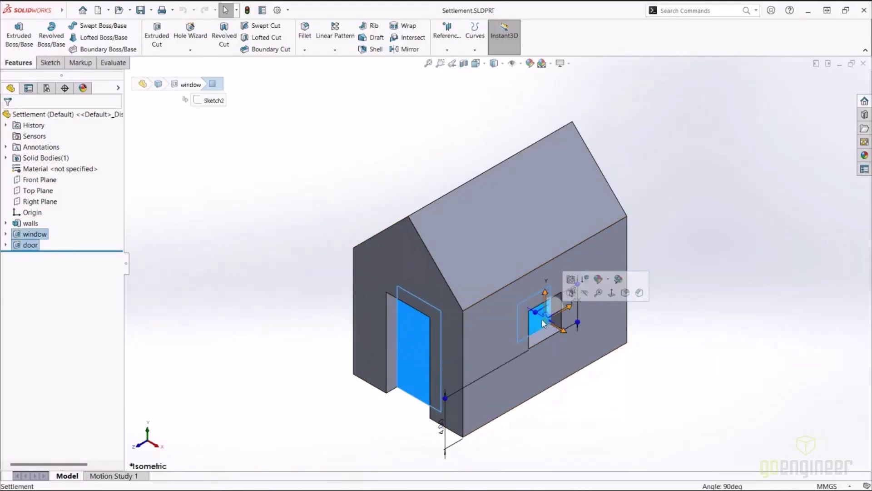
pyautogui.click(284, 275)
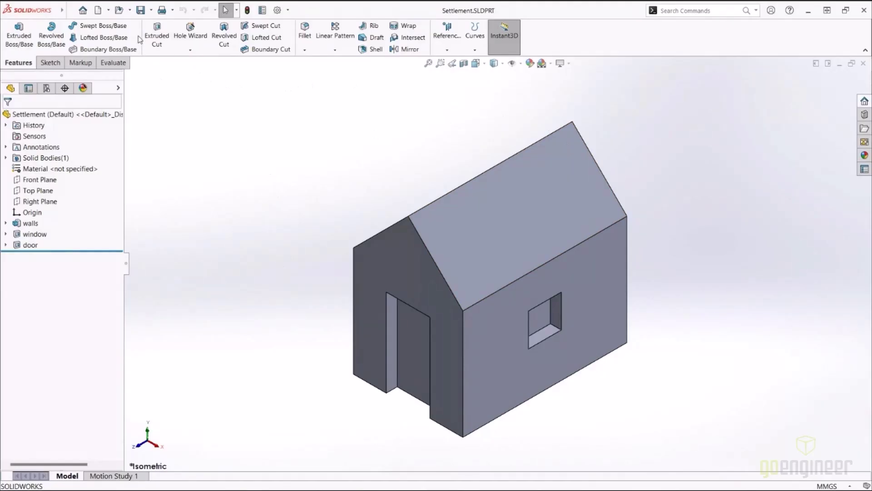
# Step: Save the part as City2.SLDPRT in the Catan folder, replacing the existing file
pyautogui.click(151, 10)
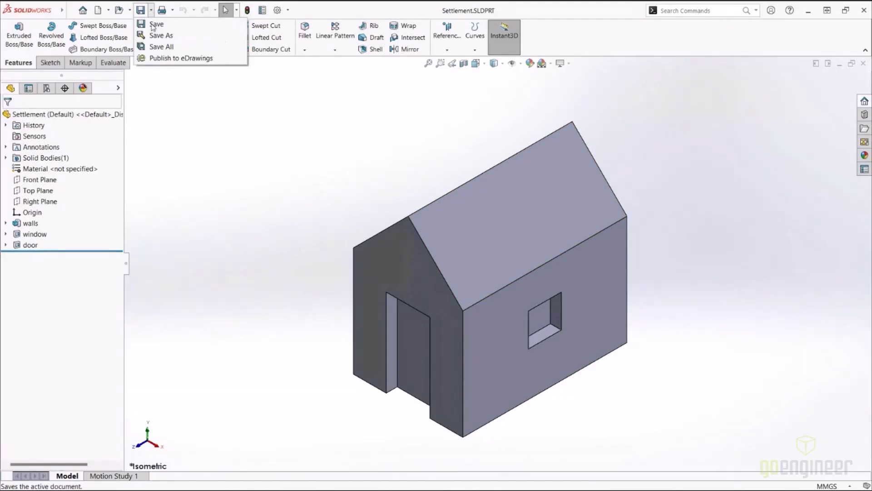
pyautogui.click(161, 35)
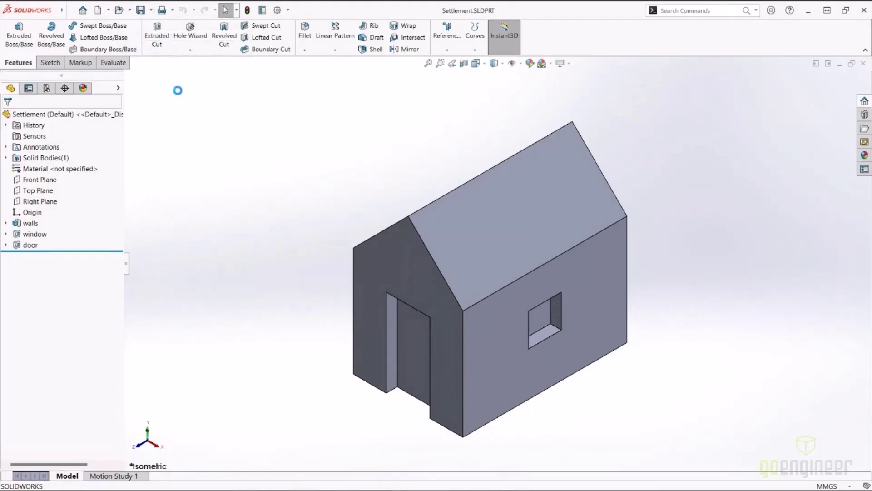
pyautogui.click(757, 236)
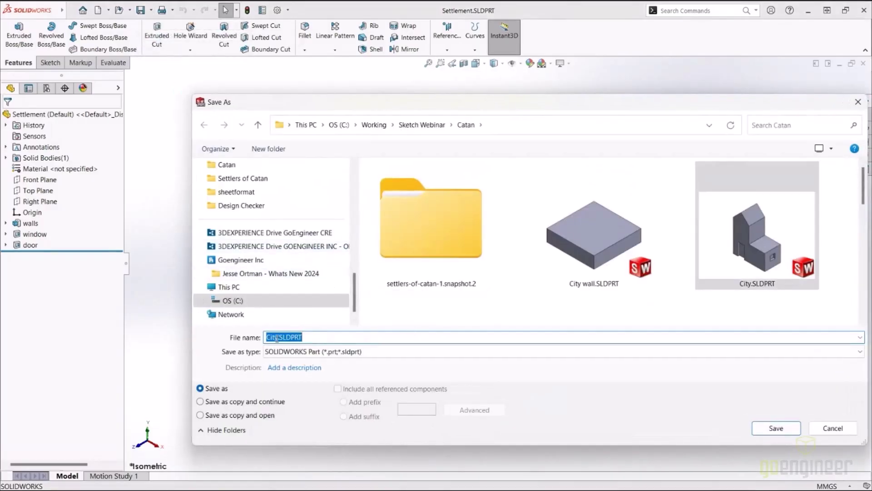
pyautogui.click(276, 337)
pyautogui.write('2')
pyautogui.press('Return')
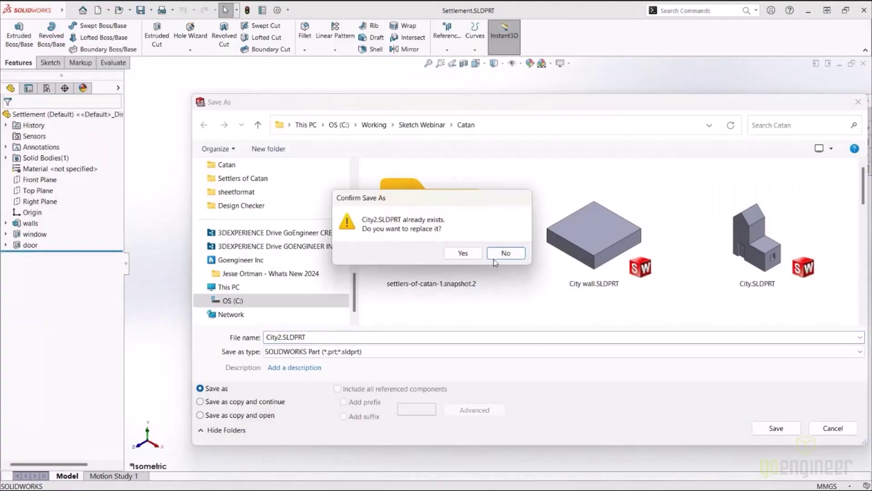
pyautogui.click(462, 252)
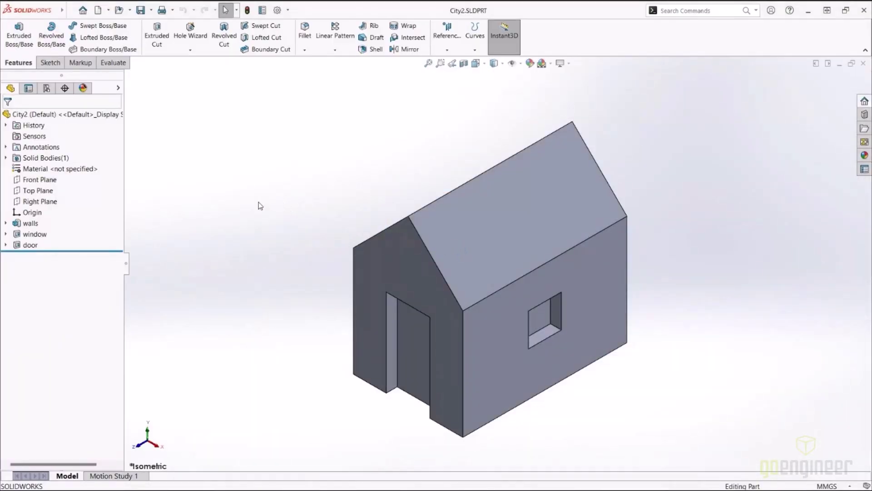
# Step: Look up the City part among the recent documents and open the walls feature's profile sketch in City2 for editing
pyautogui.click(5, 223)
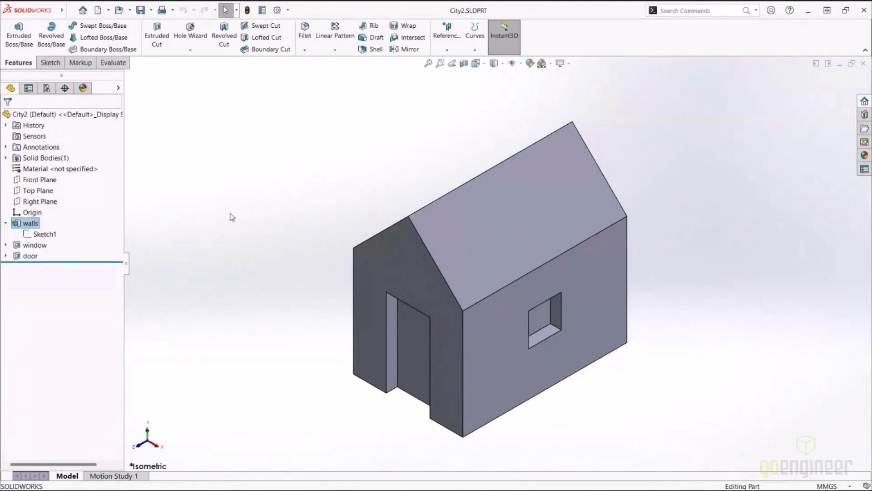
pyautogui.hotkey('ctrl', 'F2')
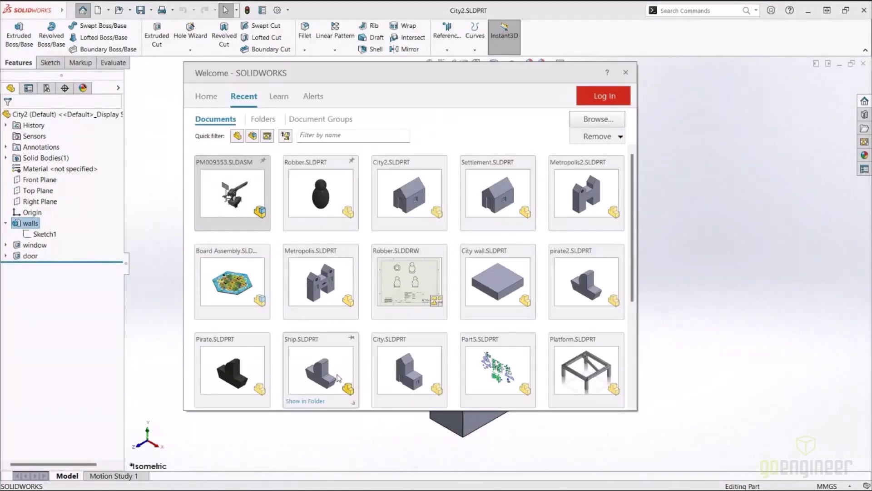
pyautogui.click(390, 341)
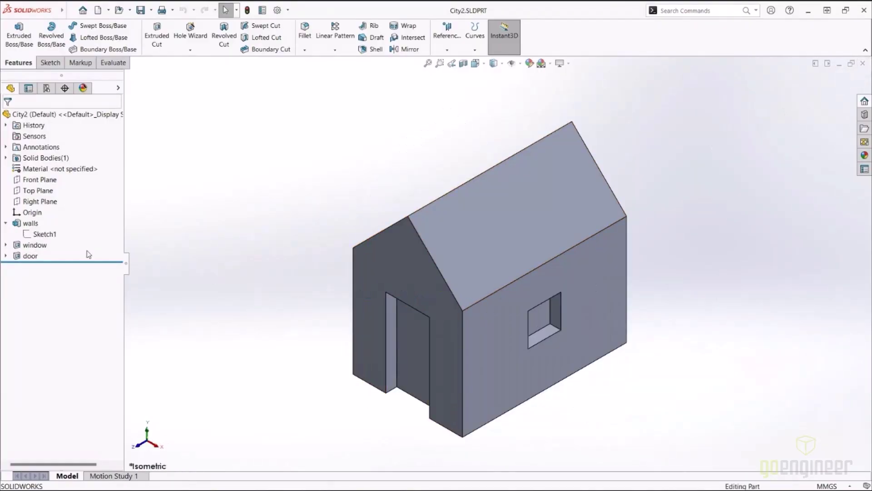
pyautogui.click(43, 235)
pyautogui.click(49, 209)
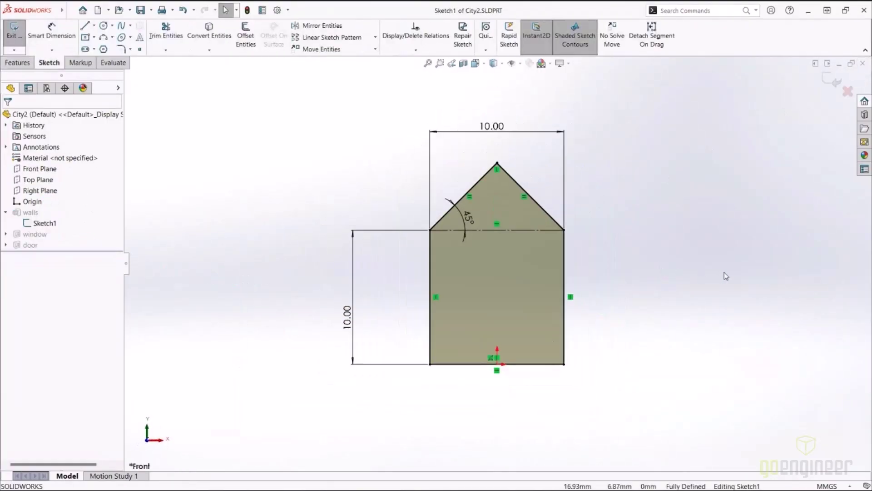
# Step: Delete the right vertical wall line from the house profile
pyautogui.click(473, 274)
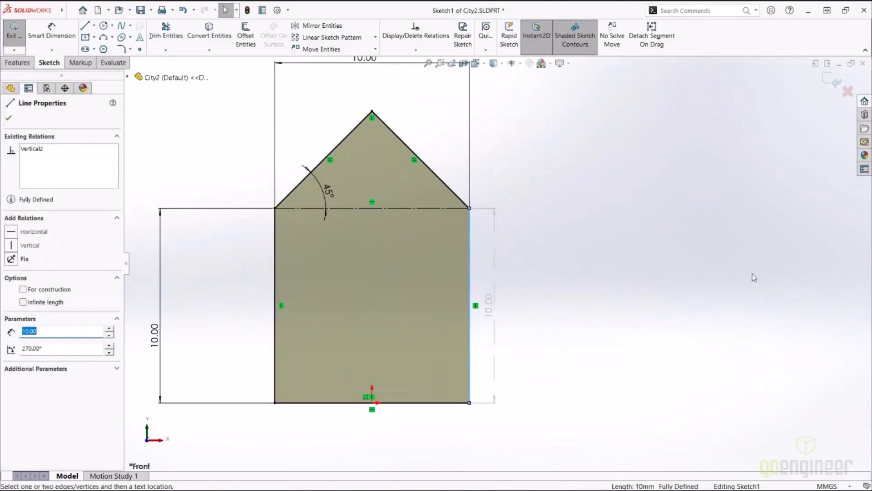
pyautogui.scroll(1, 496, 267)
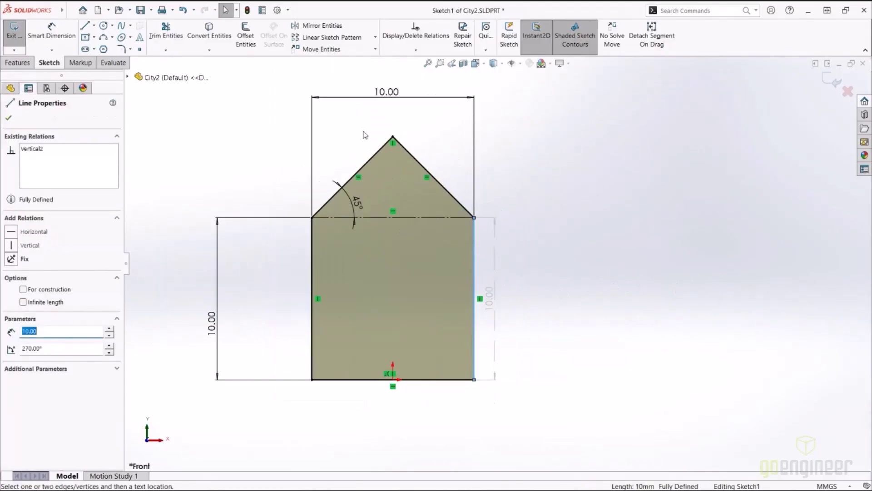
pyautogui.click(482, 260)
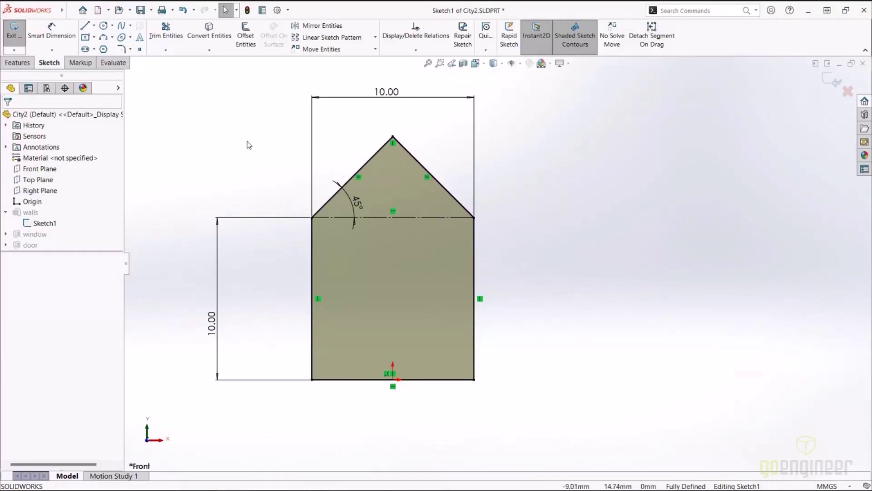
pyautogui.click(474, 269)
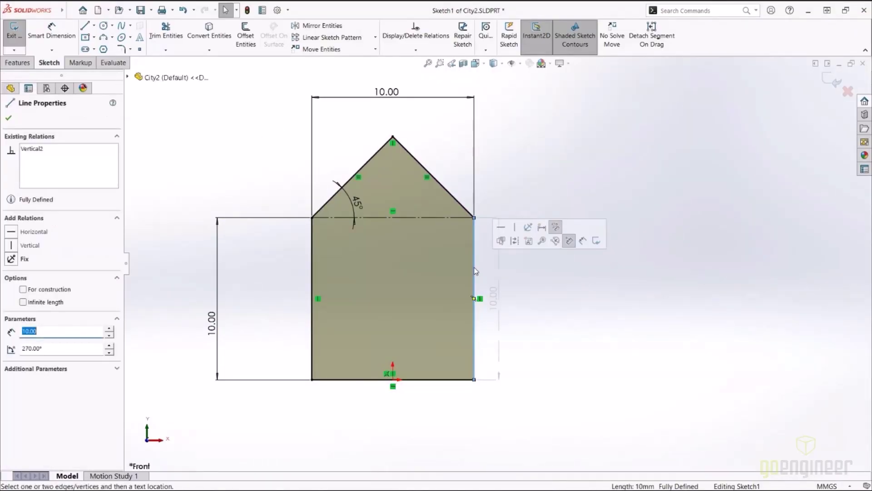
pyautogui.press('Delete')
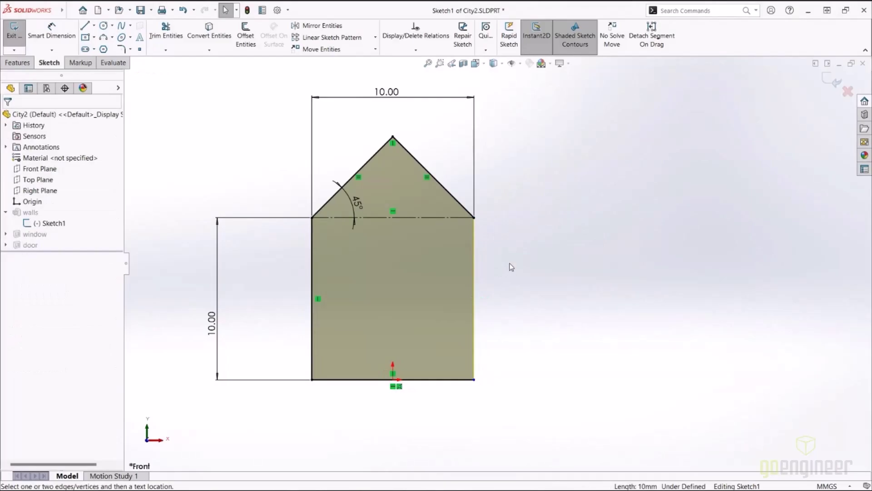
# Step: Sketch a stepped outline from the right eave, about 4 mm down, 8 mm right and 6 mm down, and extend the base line to its end
pyautogui.moveTo(514, 261); pyautogui.dragTo(468, 224, button='right')
pyautogui.press('l')
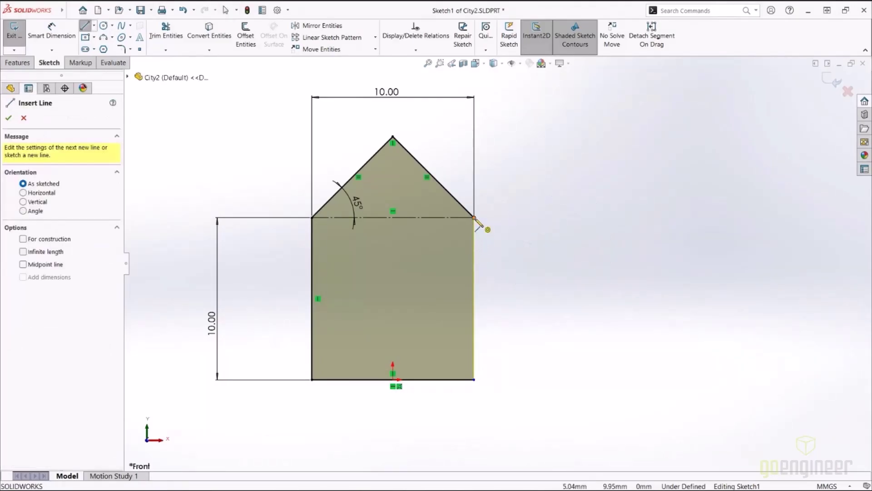
pyautogui.click(473, 217)
pyautogui.click(473, 282)
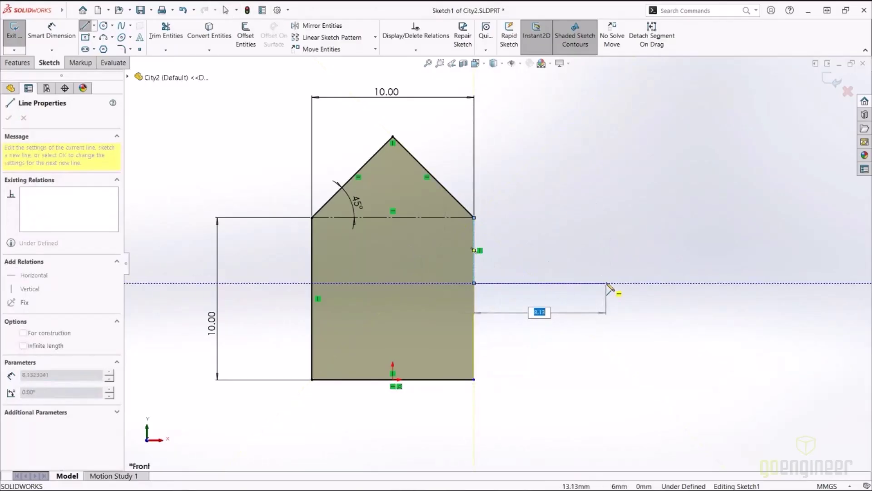
pyautogui.click(606, 282)
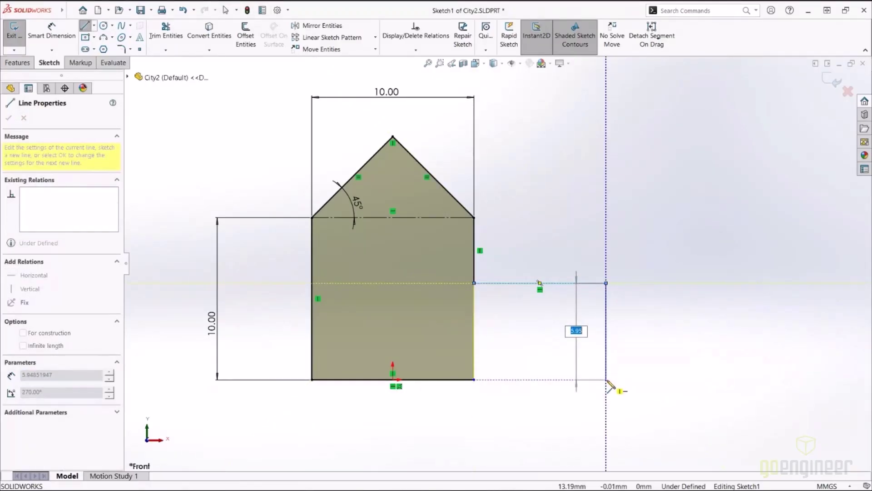
pyautogui.doubleClick(607, 379)
pyautogui.press('Escape')
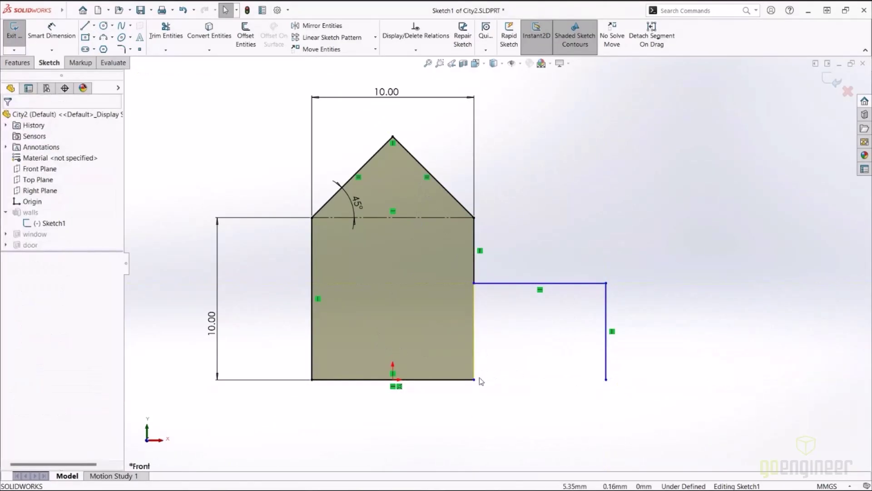
pyautogui.moveTo(475, 378); pyautogui.dragTo(606, 379)
# Step: Set the height dimension of the left wall to 20 mm
pyautogui.doubleClick(212, 323)
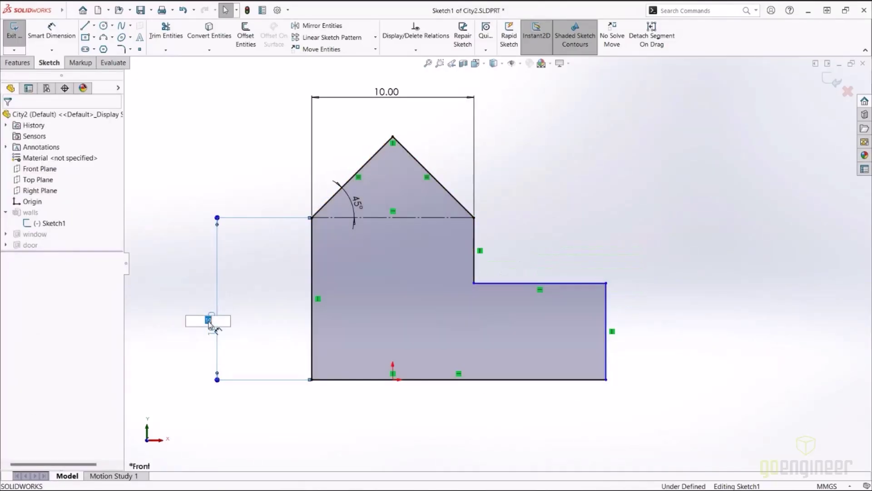
pyautogui.write('20')
pyautogui.press('Return')
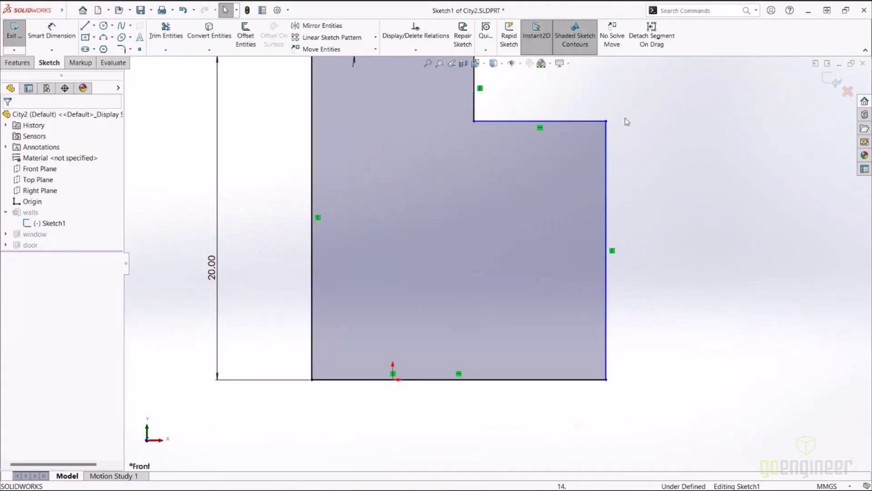
# Step: Make the upper right wall line, the horizontal step line and the outer right wall line equal in length
pyautogui.moveTo(640, 102); pyautogui.dragTo(420, 158)
pyautogui.click(508, 124)
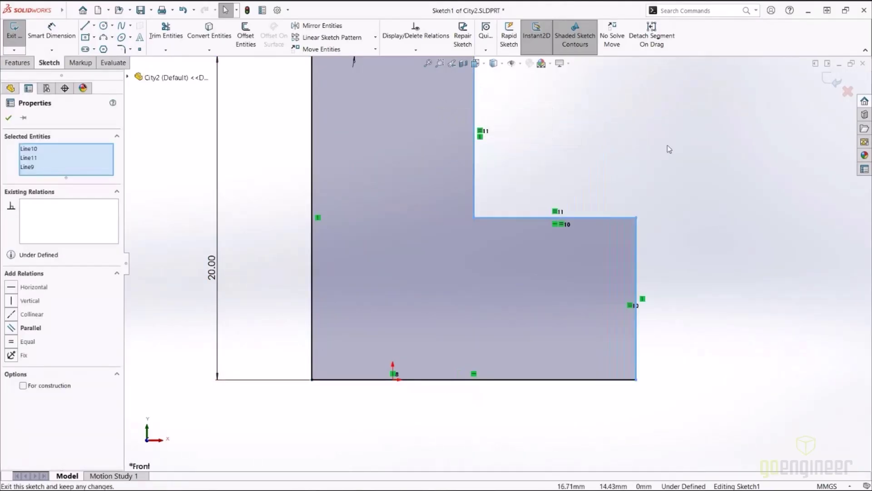
pyautogui.click(636, 217)
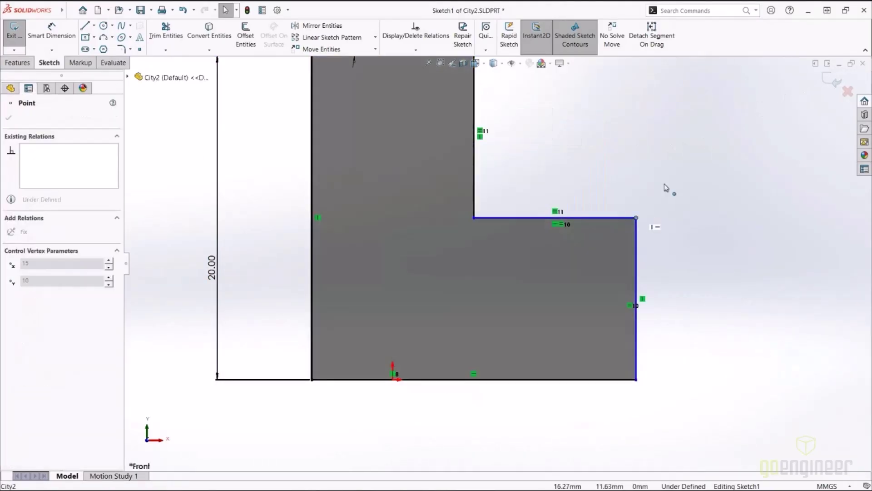
pyautogui.click(622, 189)
pyautogui.press('f')
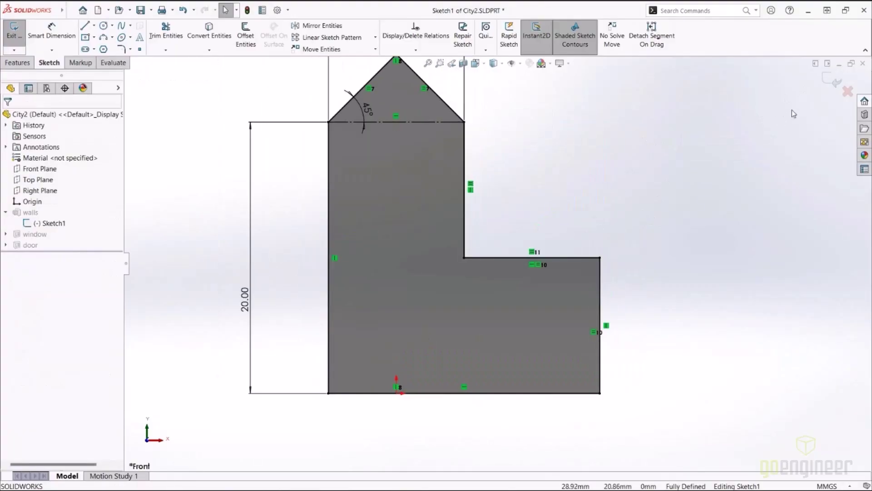
# Step: Exit the walls sketch and rebuild the part with the Continue (Ignore Error) option
pyautogui.click(835, 82)
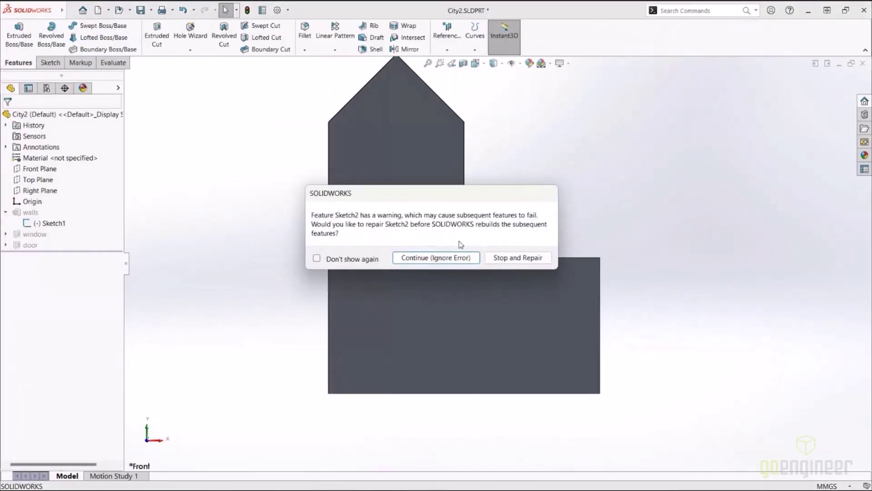
pyautogui.click(441, 262)
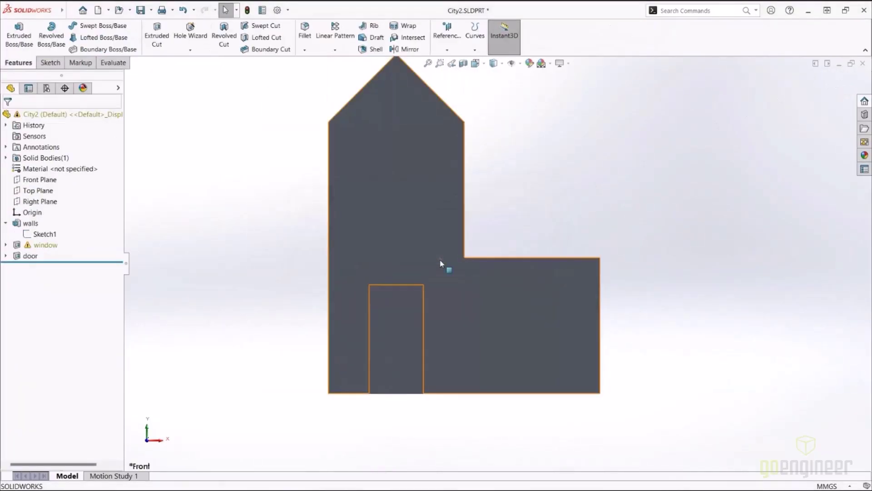
pyautogui.moveTo(566, 205); pyautogui.dragTo(511, 236, button='middle')
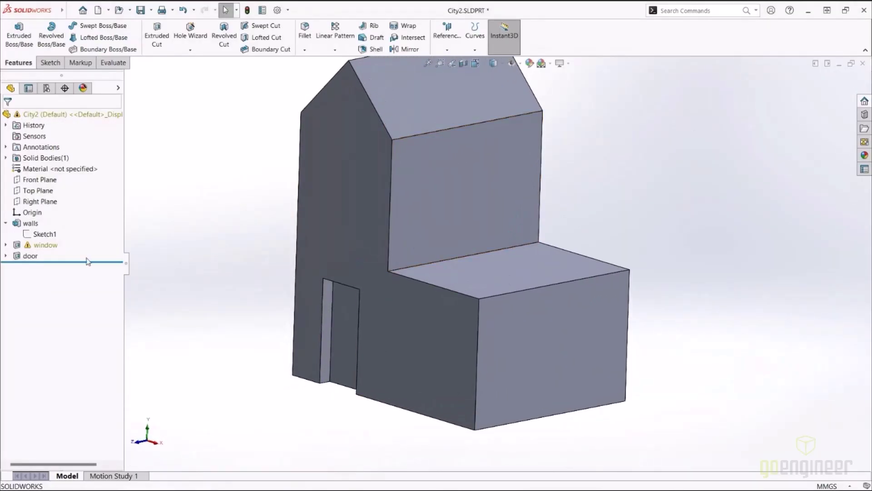
# Step: Open the window feature's Sketch2 for editing
pyautogui.click(15, 246)
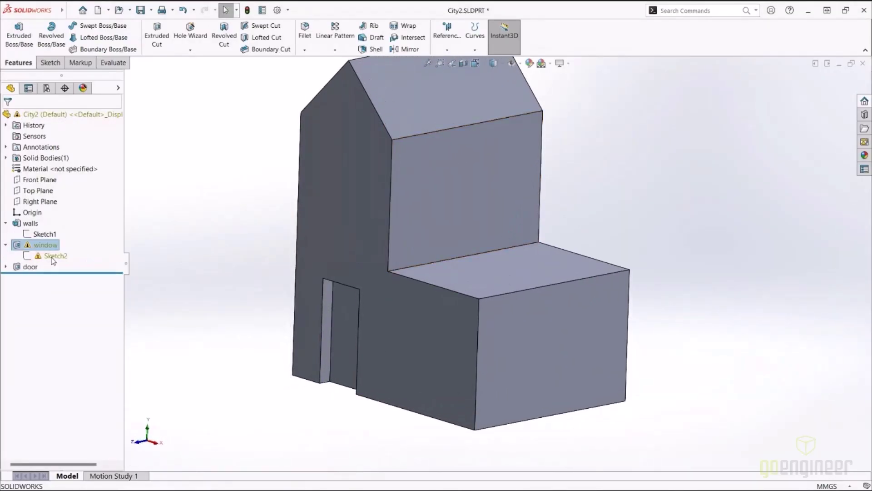
pyautogui.moveTo(53, 258)
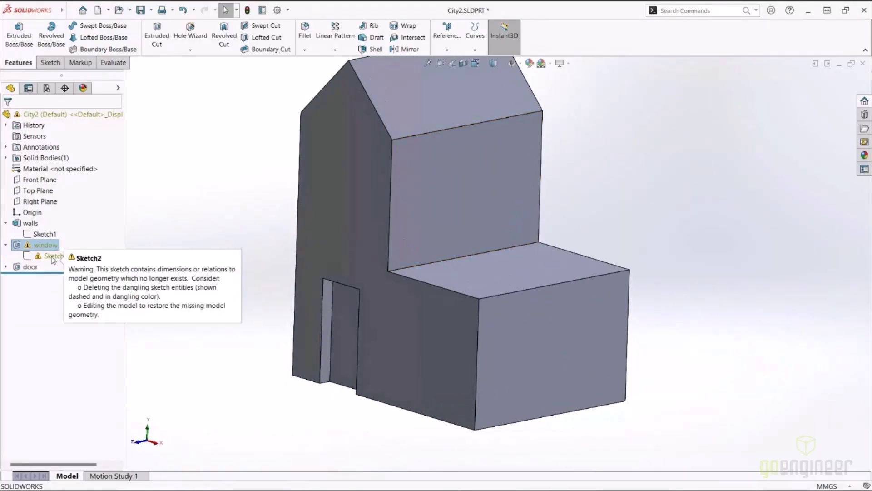
pyautogui.click(53, 257)
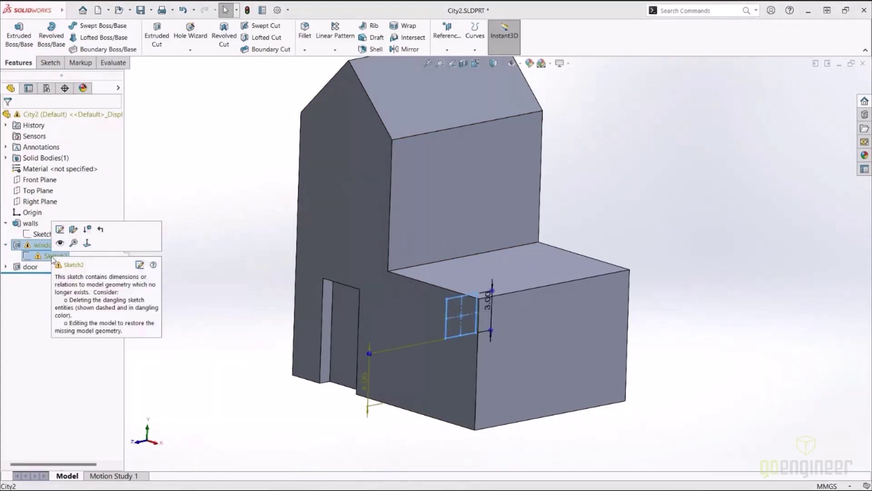
pyautogui.click(59, 229)
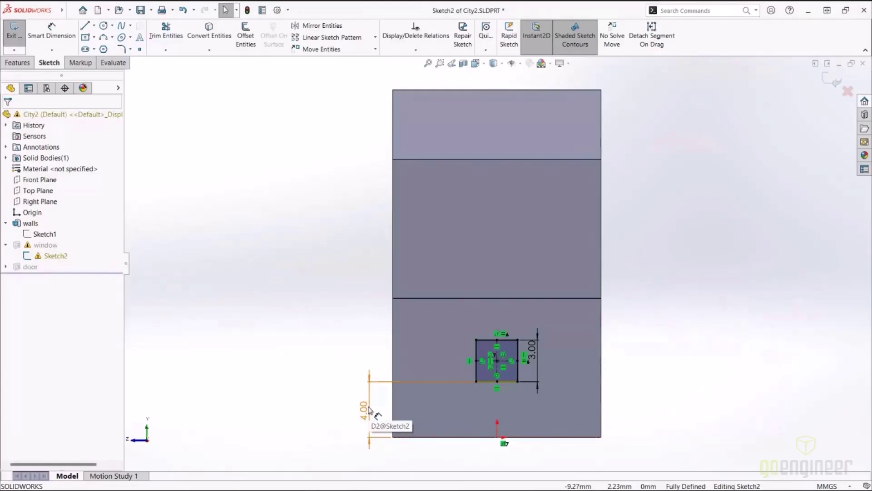
# Step: Reattach the dangling 4 mm height dimension of the window sketch to the bottom edge of the walls and rebuild with Continue (Ignore Error)
pyautogui.click(369, 410)
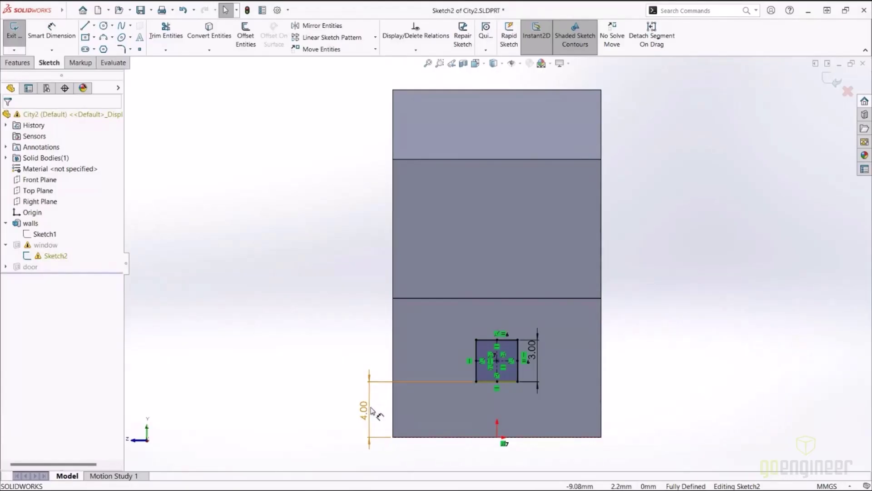
pyautogui.moveTo(391, 437)
pyautogui.mouseDown()
pyautogui.moveTo(390, 454)
pyautogui.moveTo(402, 450)
pyautogui.moveTo(400, 439)
pyautogui.mouseUp()
pyautogui.click(298, 345)
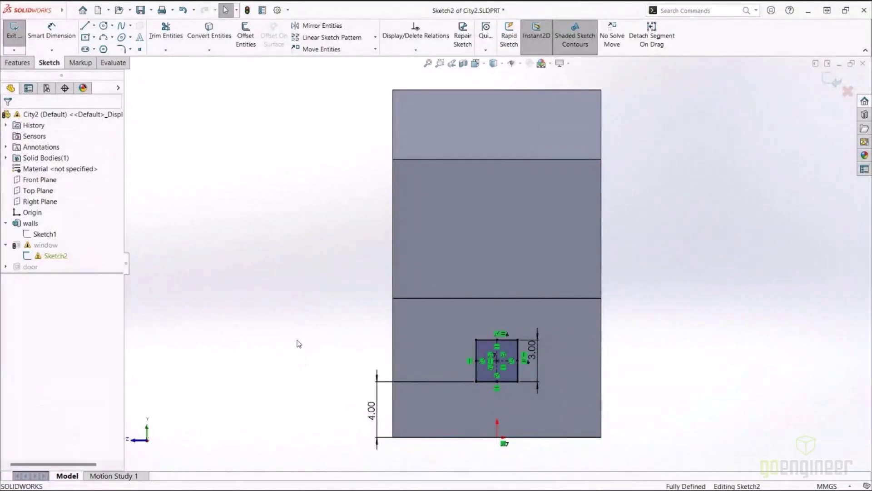
pyautogui.hotkey('ctrl', 'b')
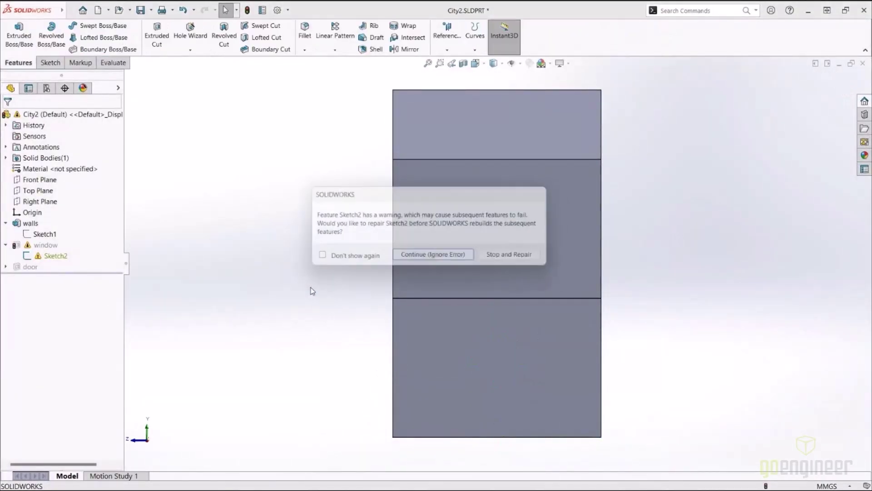
pyautogui.click(420, 258)
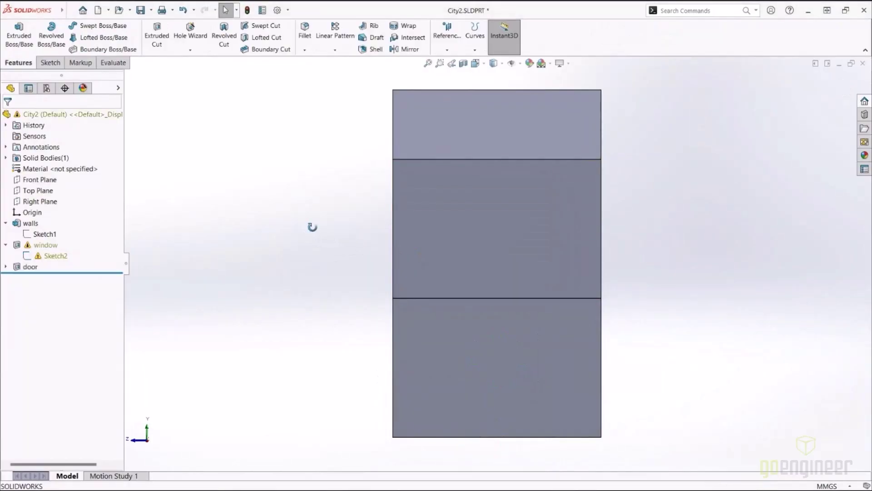
# Step: Replace the missing sketch plane of the window's Sketch2 with the outer side face of the lower wall section
pyautogui.moveTo(62, 258)
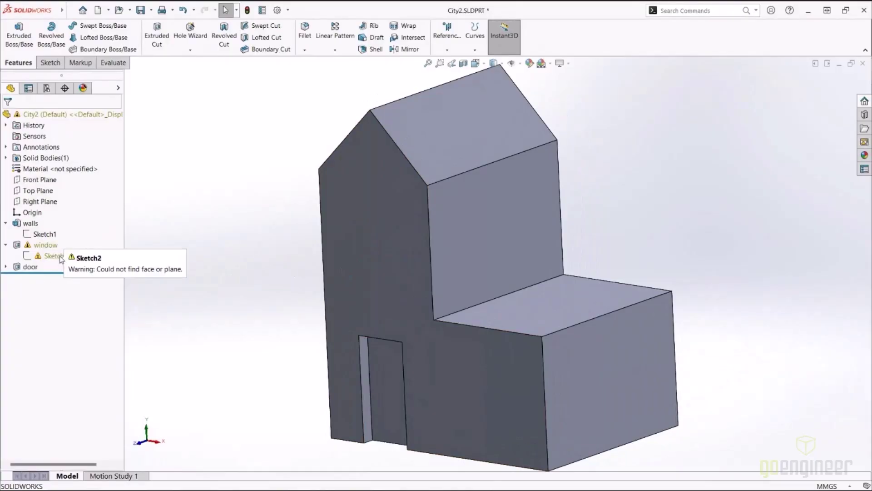
pyautogui.click(62, 257)
pyautogui.rightClick(61, 257)
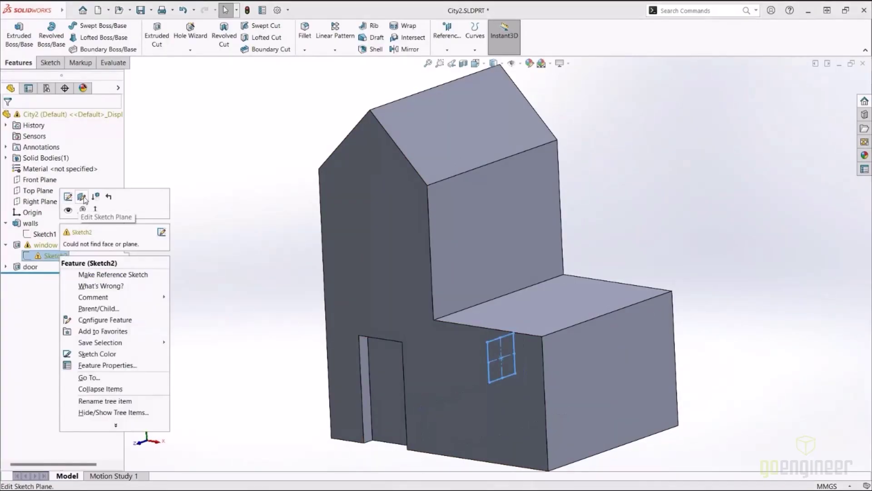
pyautogui.click(82, 197)
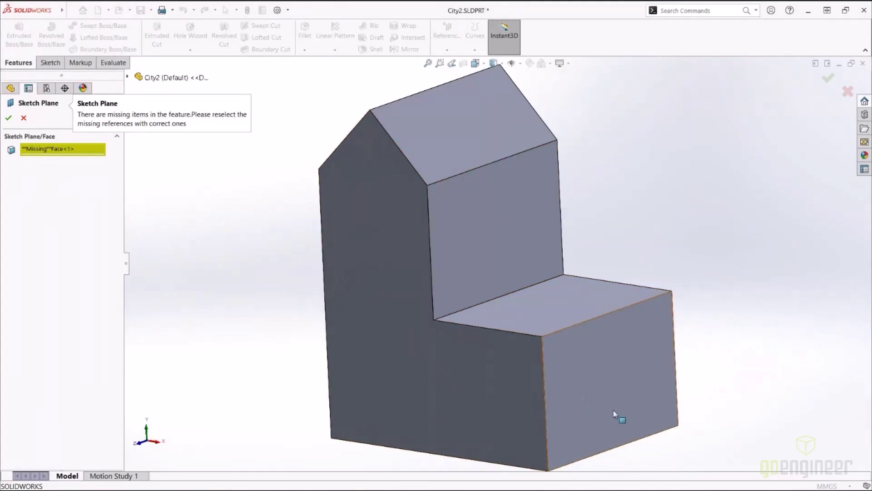
pyautogui.click(573, 370)
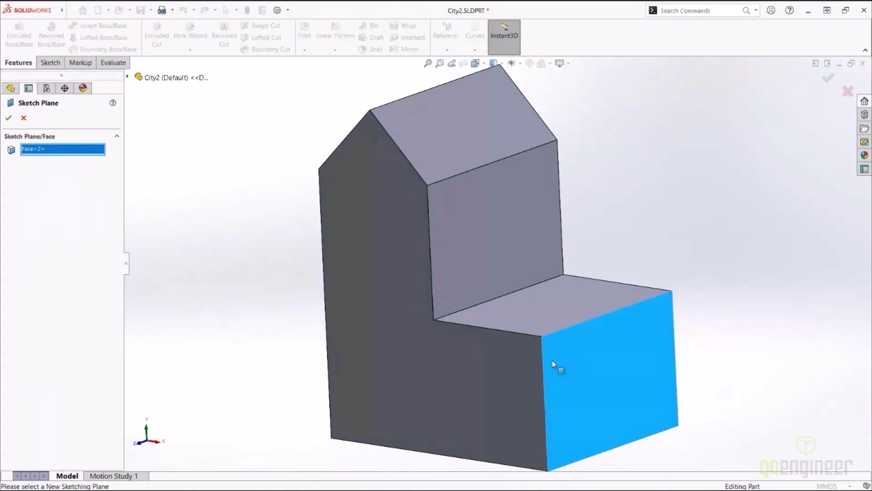
pyautogui.click(9, 118)
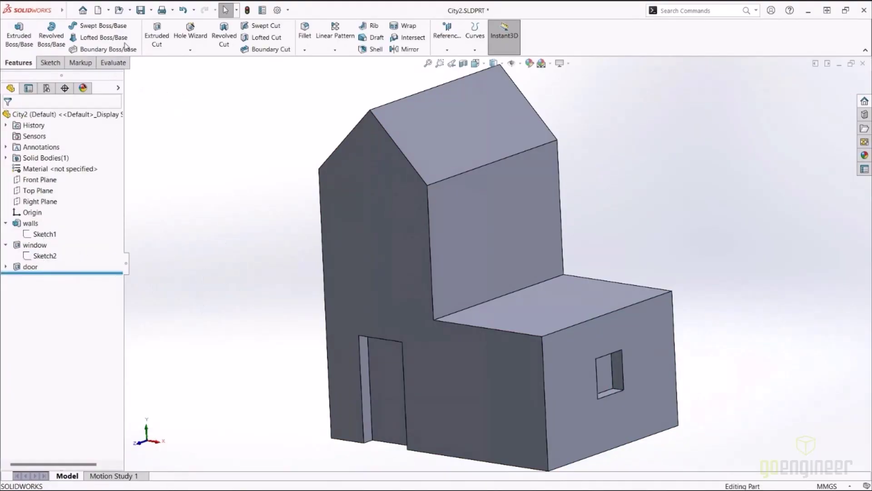
# Step: Reload City2.SLDPRT from disk and discard all unsaved changes
pyautogui.click(71, 11)
pyautogui.click(113, 264)
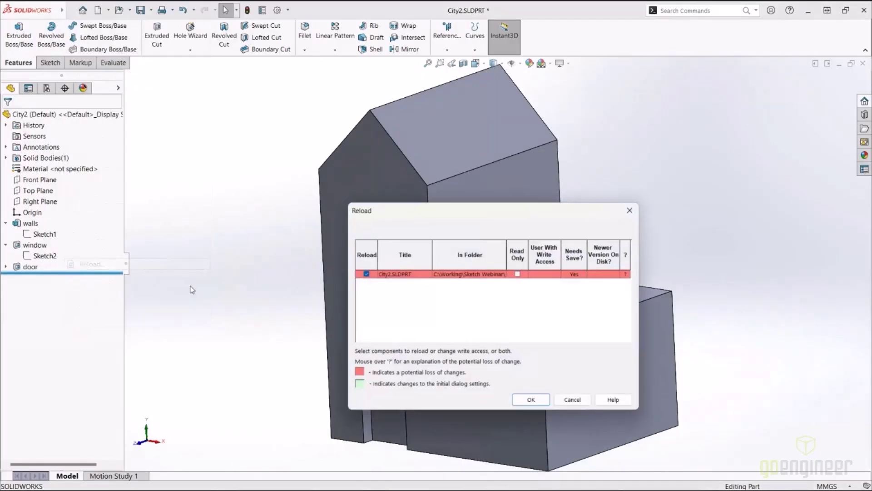
pyautogui.click(533, 402)
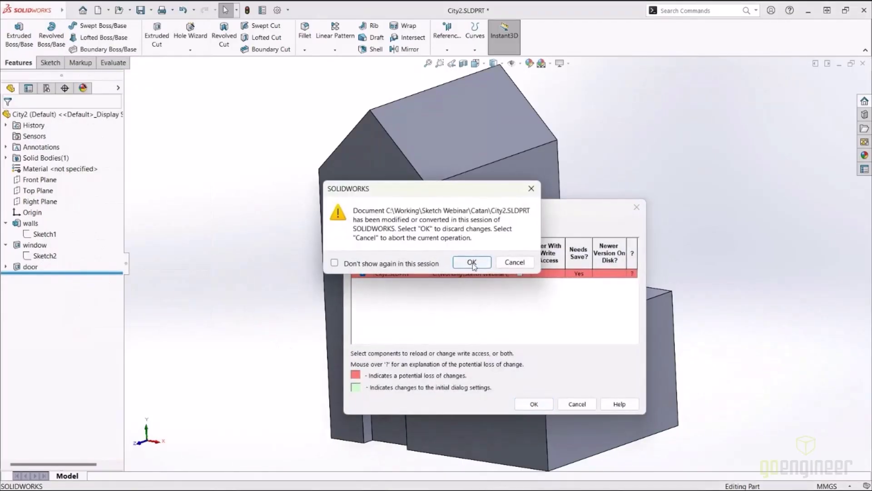
pyautogui.click(475, 267)
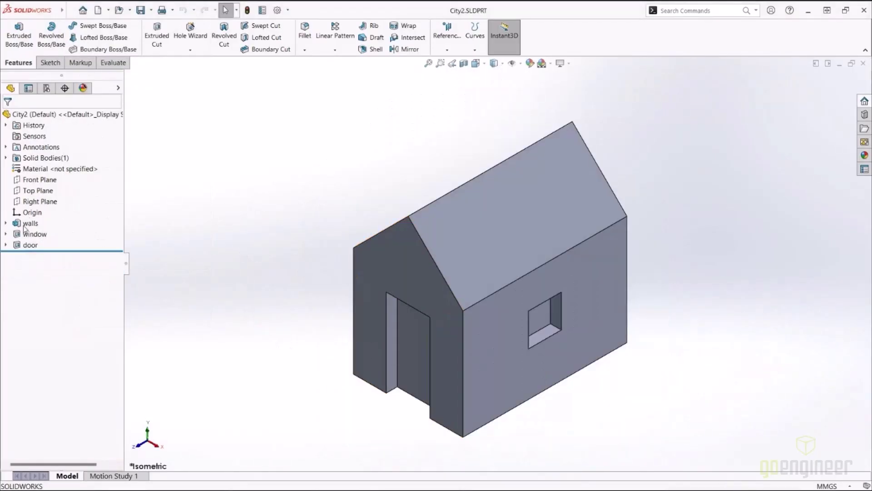
# Step: Open the walls feature's Sketch1 for editing and examine the right roof line, the right wall line and their shared corner point
pyautogui.click(6, 223)
pyautogui.click(45, 234)
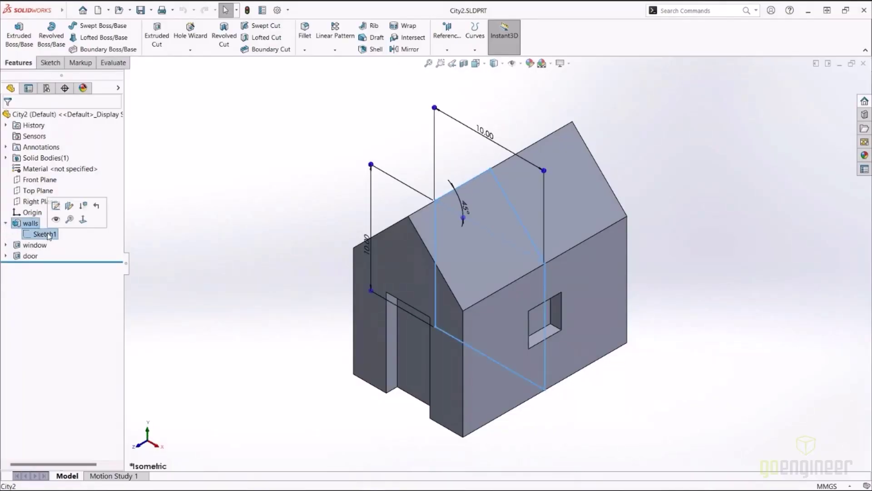
pyautogui.scroll(-2, 585, 322)
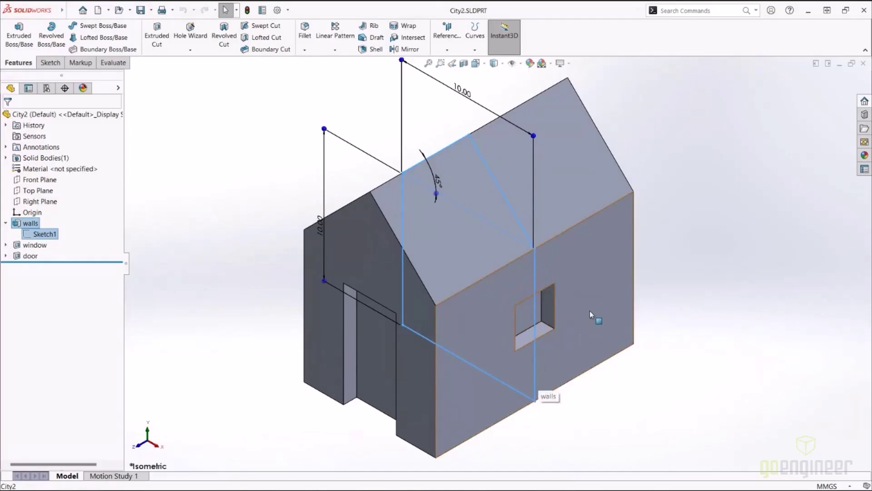
pyautogui.click(572, 270)
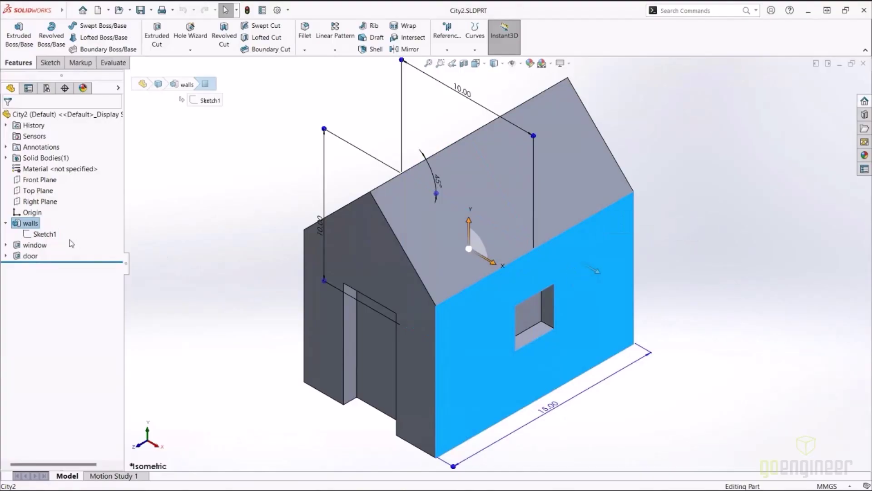
pyautogui.click(39, 234)
pyautogui.click(71, 207)
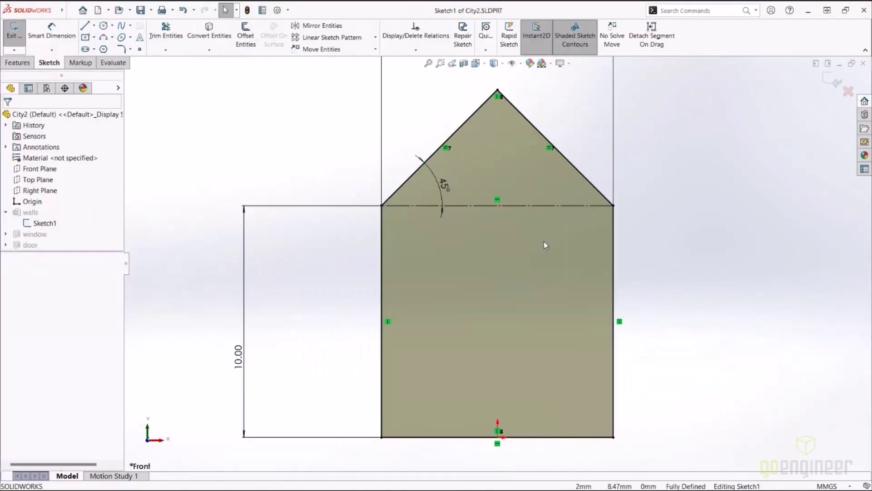
pyautogui.moveTo(684, 211)
pyautogui.mouseDown(button='middle')
pyautogui.moveTo(628, 223)
pyautogui.moveTo(629, 263)
pyautogui.mouseUp(button='middle')
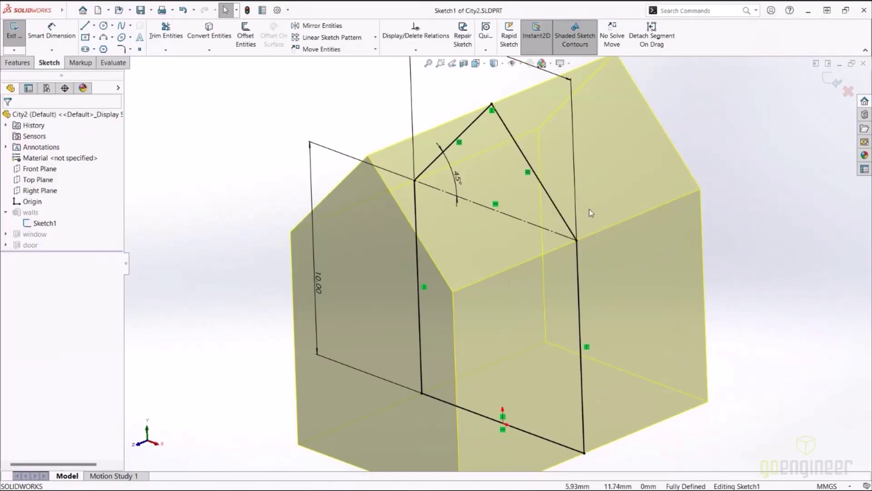
pyautogui.click(567, 232)
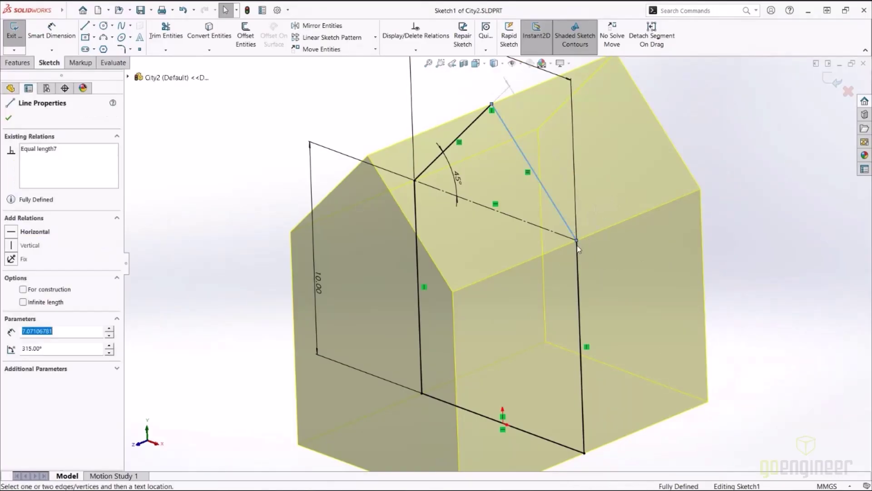
pyautogui.click(578, 249)
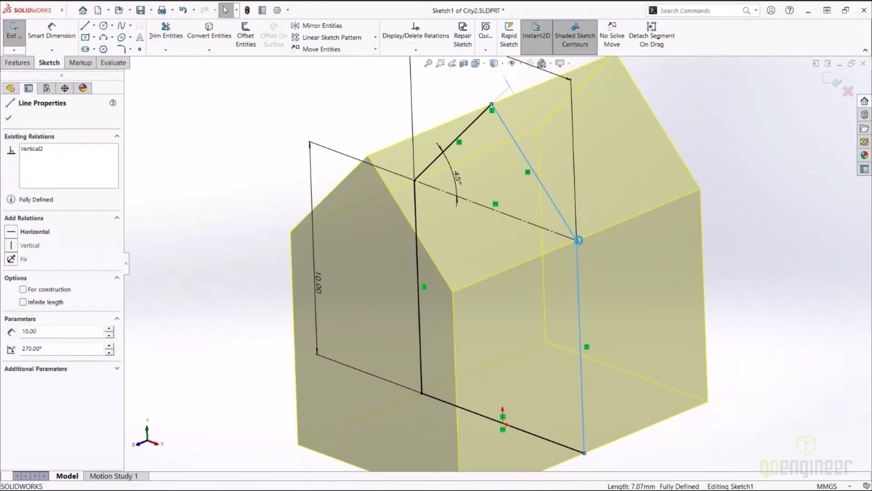
pyautogui.click(577, 240)
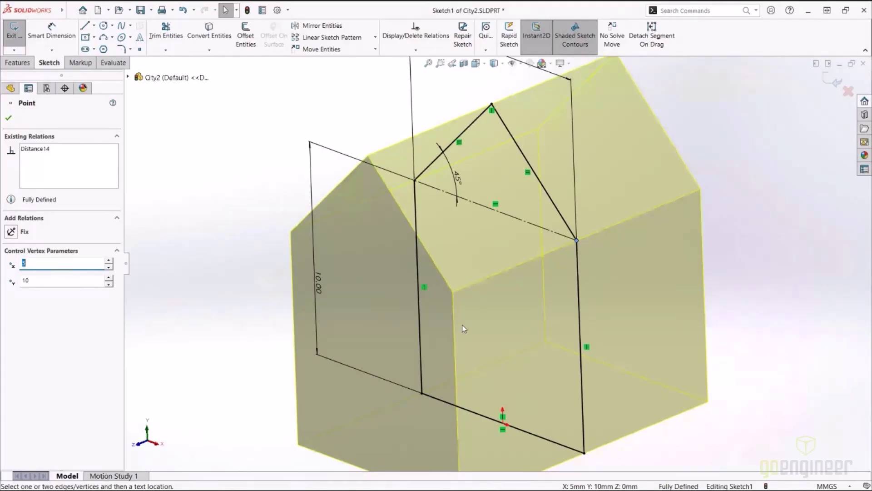
pyautogui.click(227, 269)
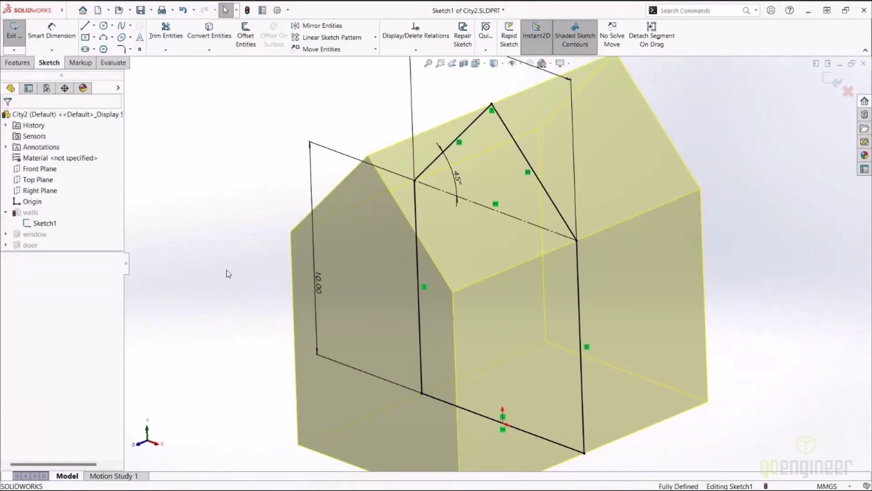
# Step: Delete the right wall line, redraw it between the roof corner and the base corner, and exit the sketch with Continue (Ignore Error)
pyautogui.click(579, 310)
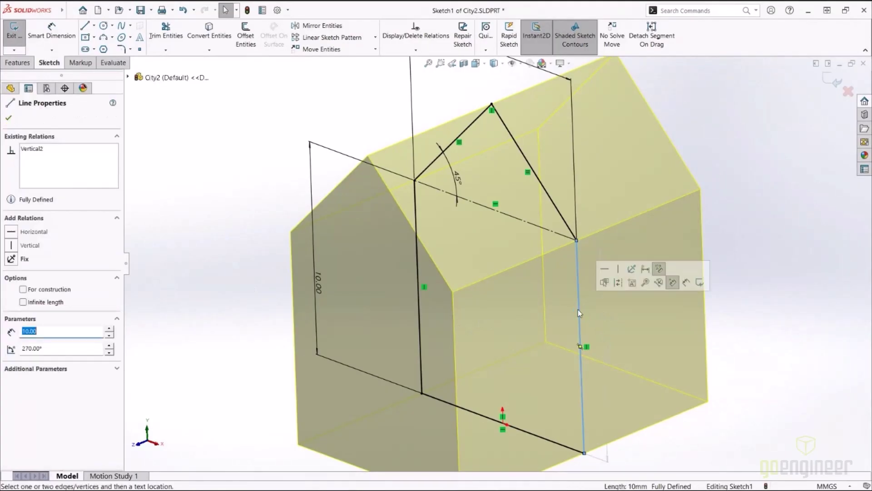
pyautogui.press('Delete')
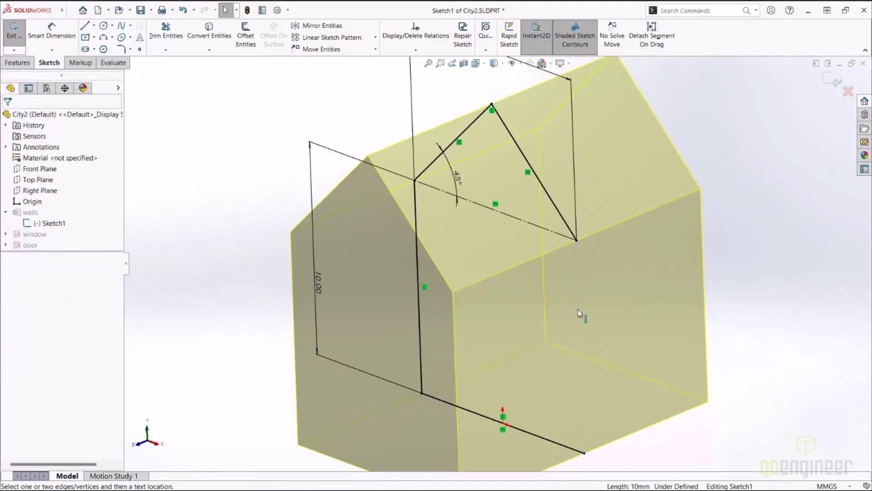
pyautogui.press('l')
pyautogui.click(576, 240)
pyautogui.click(584, 452)
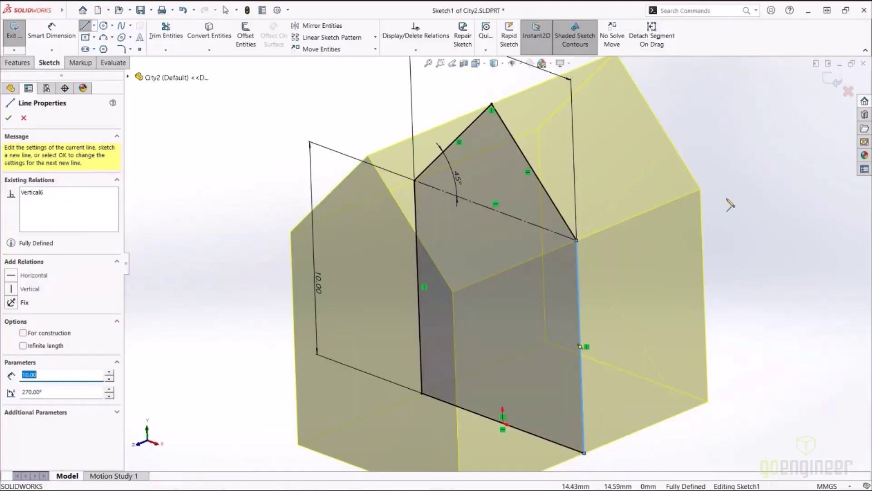
pyautogui.press('Escape')
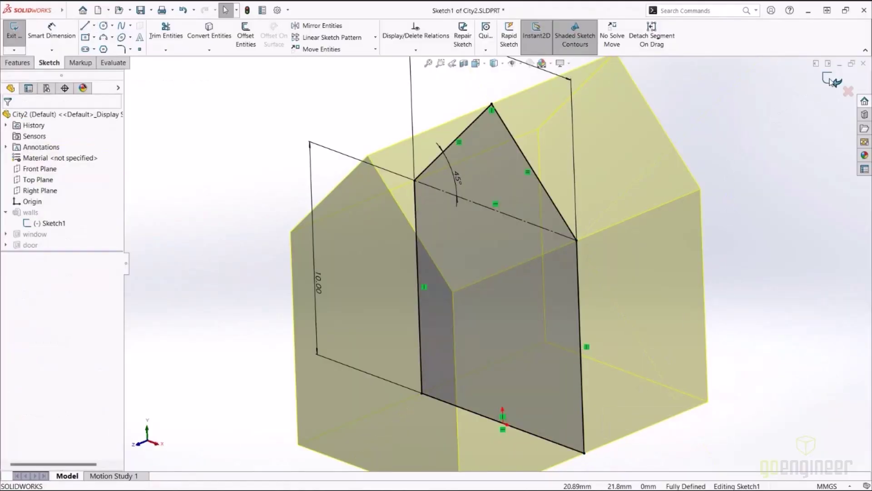
pyautogui.click(836, 80)
pyautogui.click(454, 257)
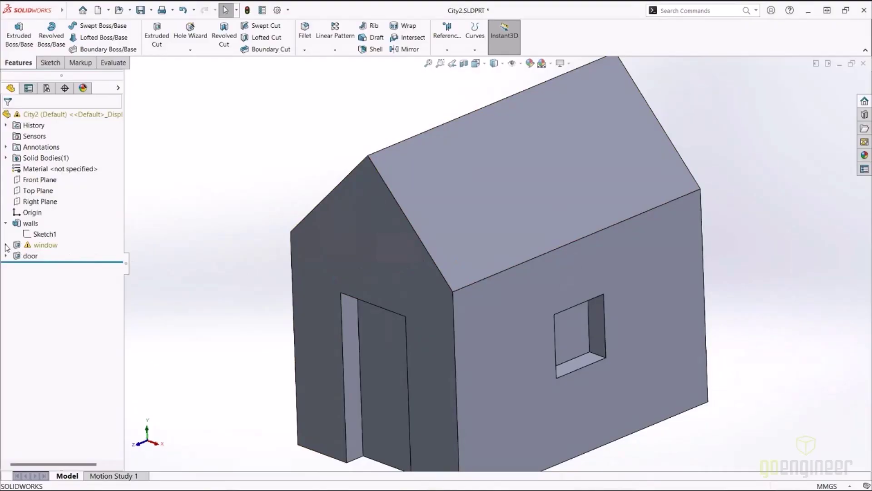
# Step: Examine the right wall face, its upper edge and the window's Sketch2 for the references affected by the redrawn wall line
pyautogui.click(527, 334)
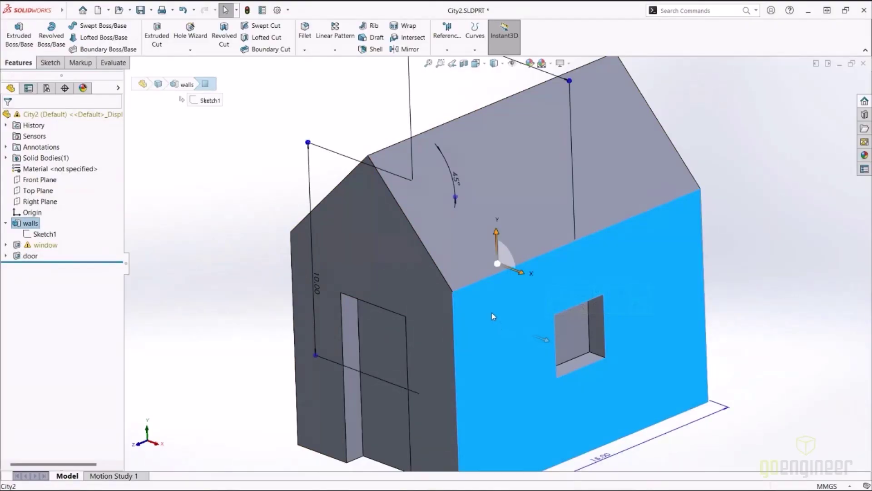
pyautogui.click(475, 281)
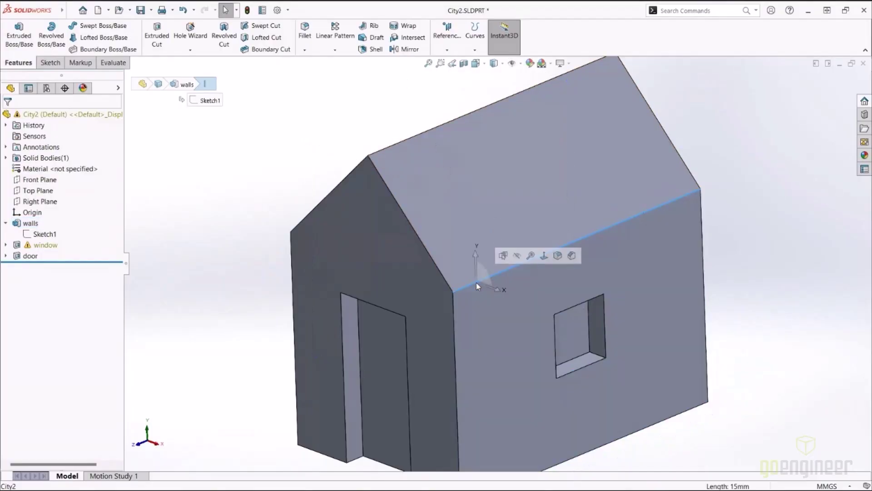
pyautogui.click(596, 449)
pyautogui.click(761, 269)
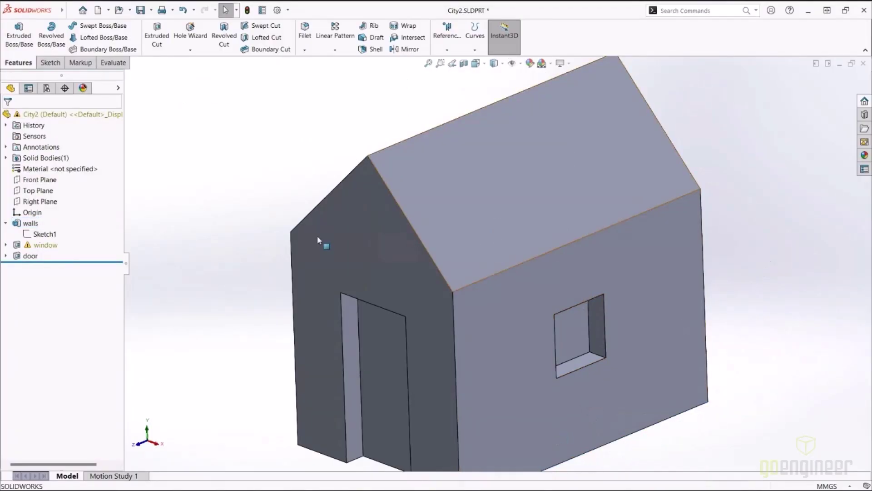
pyautogui.click(6, 244)
pyautogui.click(34, 257)
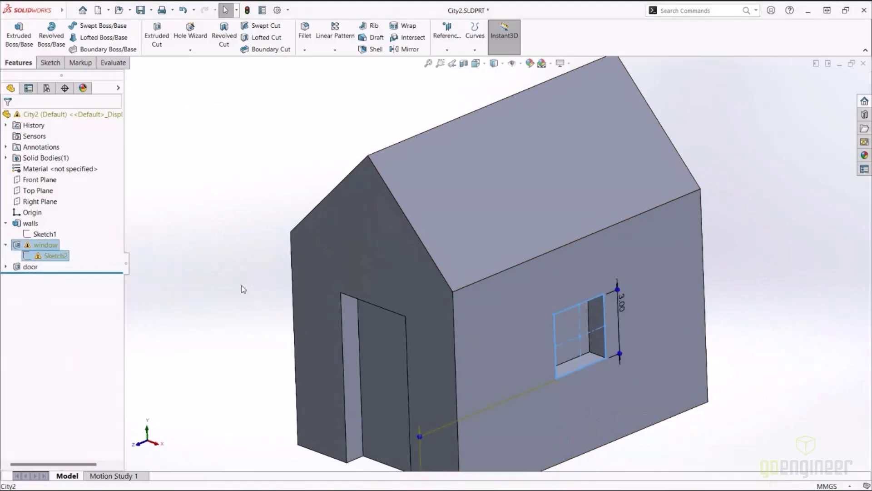
pyautogui.press('z')
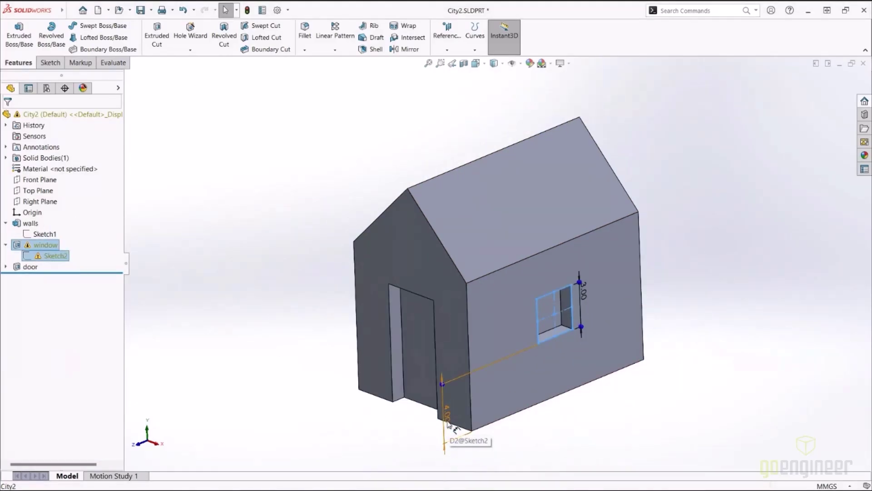
# Step: Undo the replacement of the right wall line in Sketch1 and rebuild the part
pyautogui.click(266, 278)
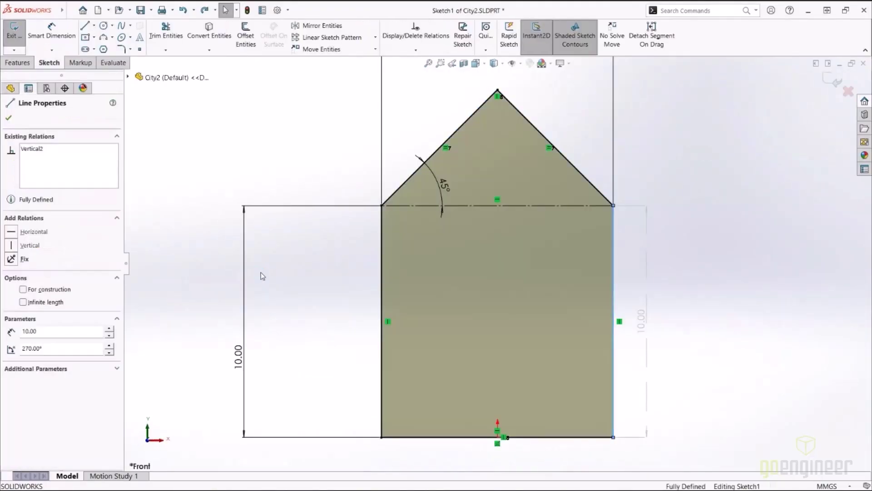
pyautogui.click(235, 172)
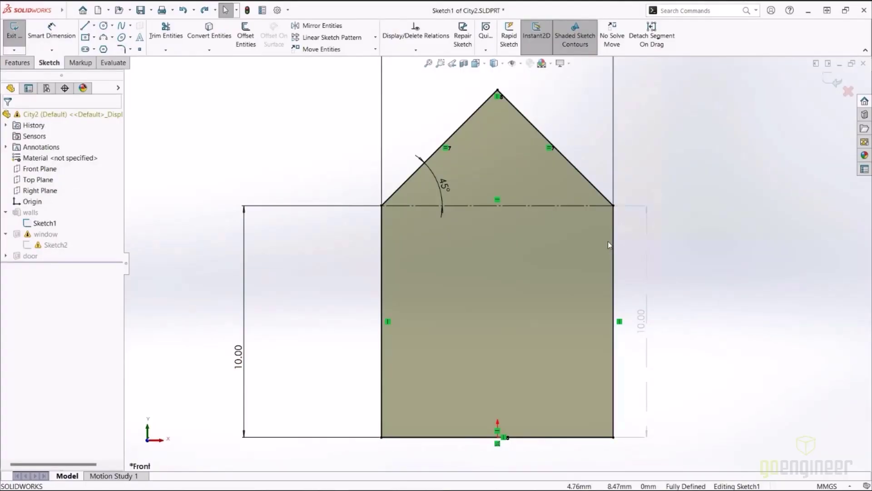
pyautogui.hotkey('ctrl', 'b')
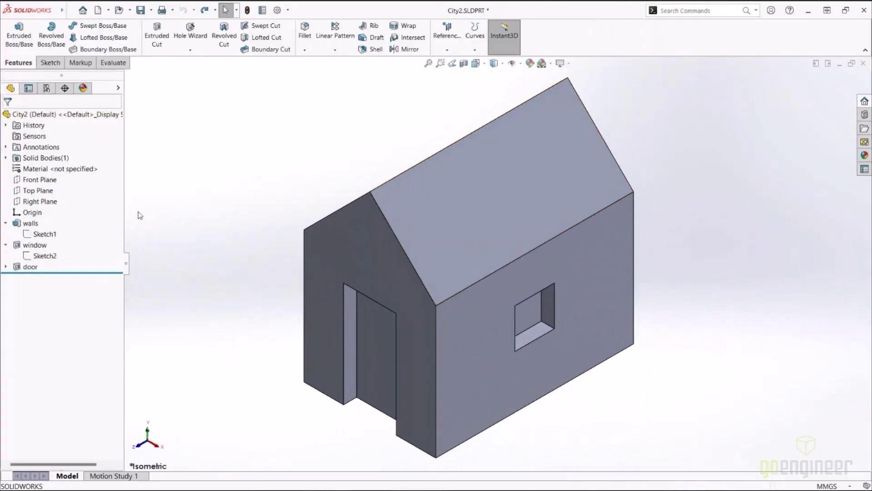
# Step: Reopen Sketch1 of the walls feature for editing
pyautogui.click(44, 233)
pyautogui.click(52, 203)
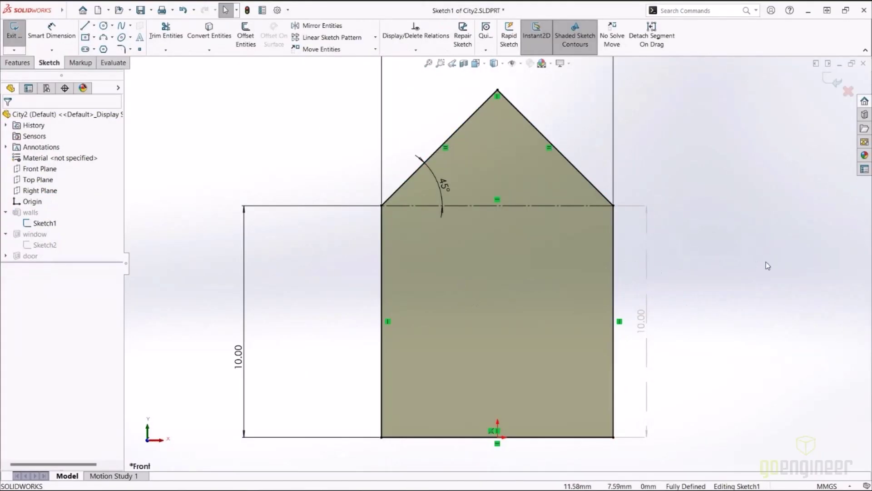
# Step: Sketch a horizontal line outward from the right wall line and a vertical line about 5.7 mm down to base level
pyautogui.scroll(1, 758, 315)
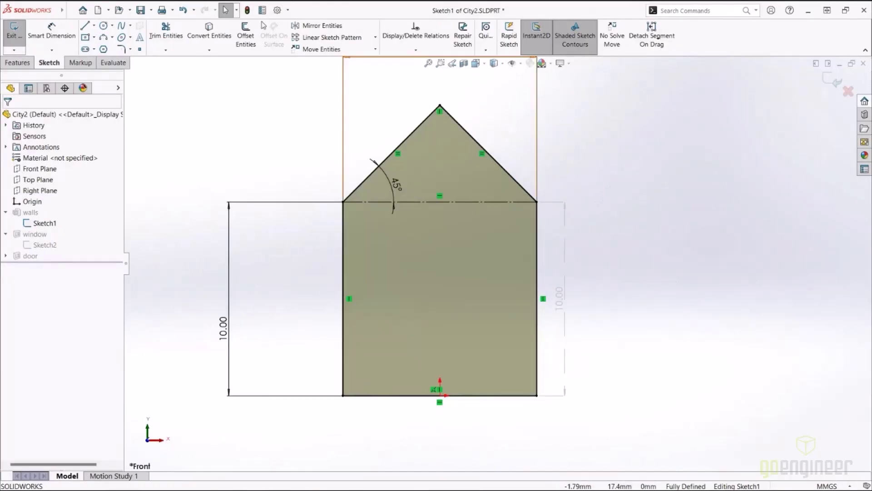
pyautogui.click(85, 26)
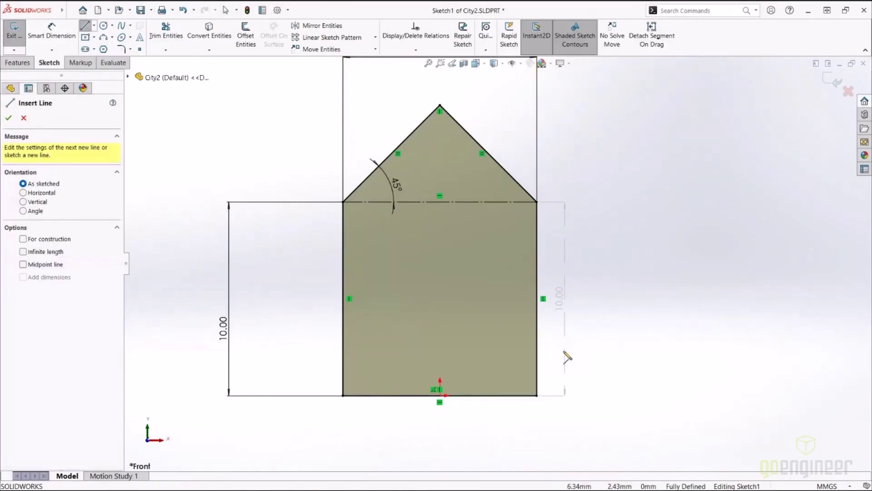
pyautogui.click(537, 285)
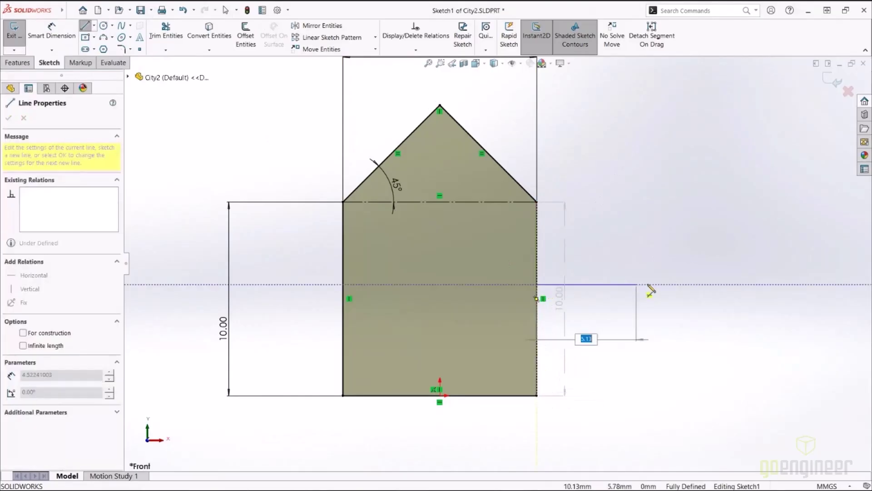
pyautogui.click(657, 285)
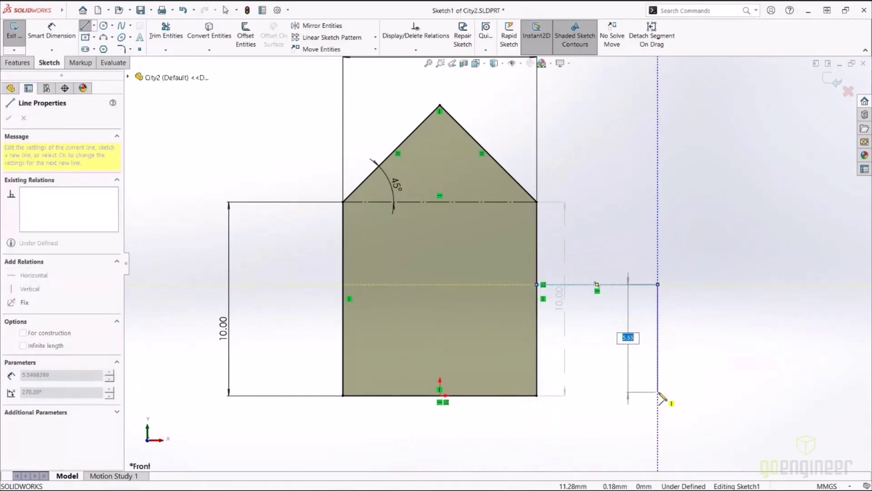
pyautogui.click(658, 396)
pyautogui.press('Escape')
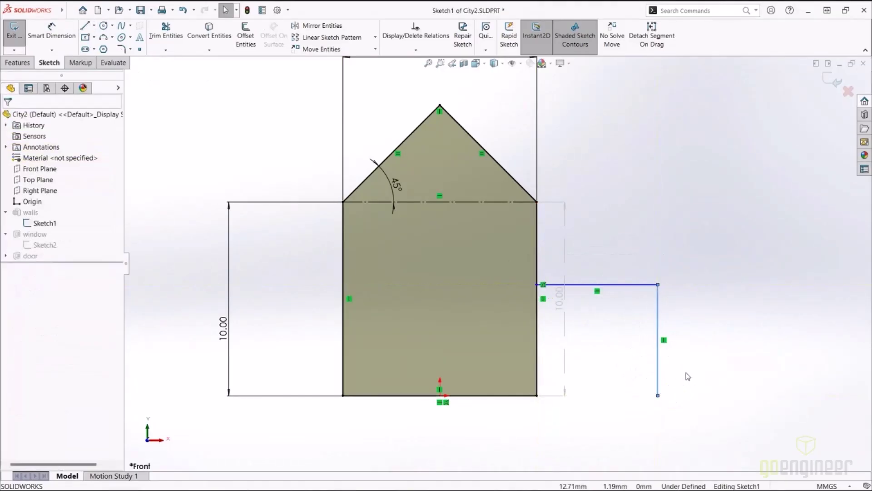
# Step: Trim the right wall line below the new horizontal line and extend the base line to the extension's lower outer corner
pyautogui.click(166, 34)
pyautogui.moveTo(577, 359)
pyautogui.mouseDown()
pyautogui.moveTo(554, 343)
pyautogui.moveTo(499, 352)
pyautogui.mouseUp()
pyautogui.press('Escape')
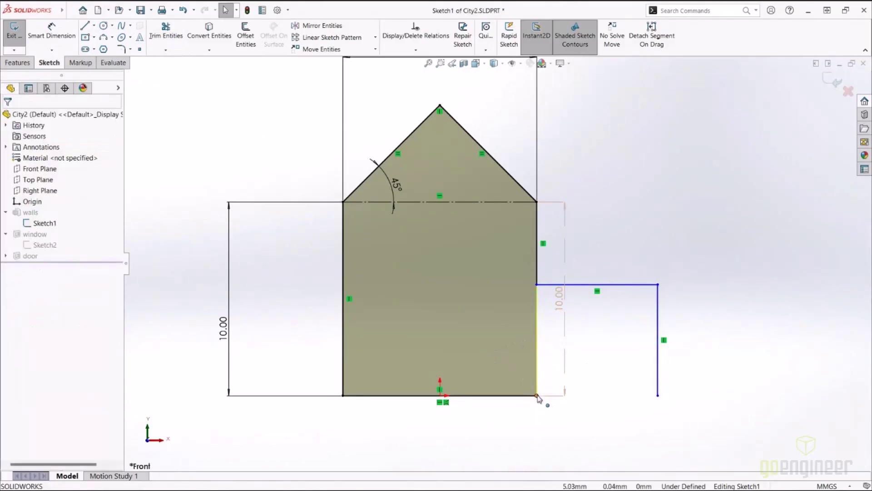
pyautogui.moveTo(537, 395); pyautogui.dragTo(658, 396)
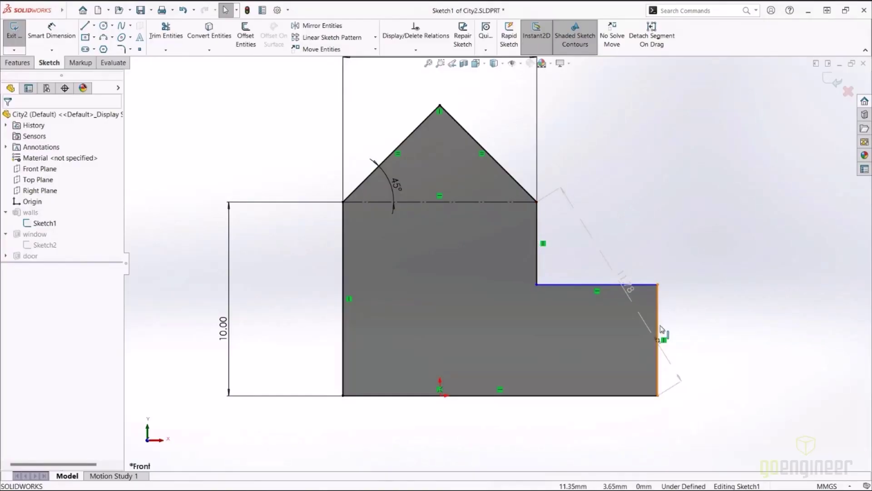
# Step: Make the upper right wall segment, the extension's horizontal line and its outer vertical line equal in length, and exit the sketch
pyautogui.moveTo(681, 263); pyautogui.dragTo(497, 303)
pyautogui.press('Escape')
pyautogui.click(648, 284)
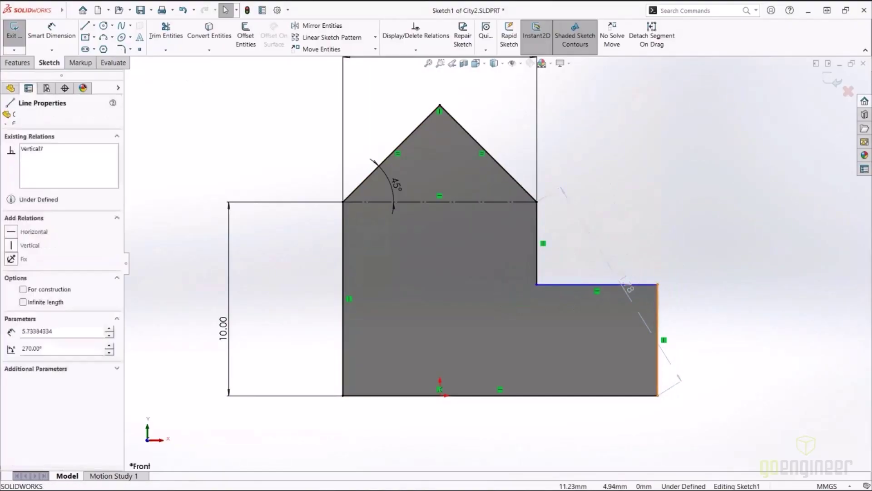
pyautogui.keyDown('ctrl'); pyautogui.click(657, 318); pyautogui.keyUp('ctrl')
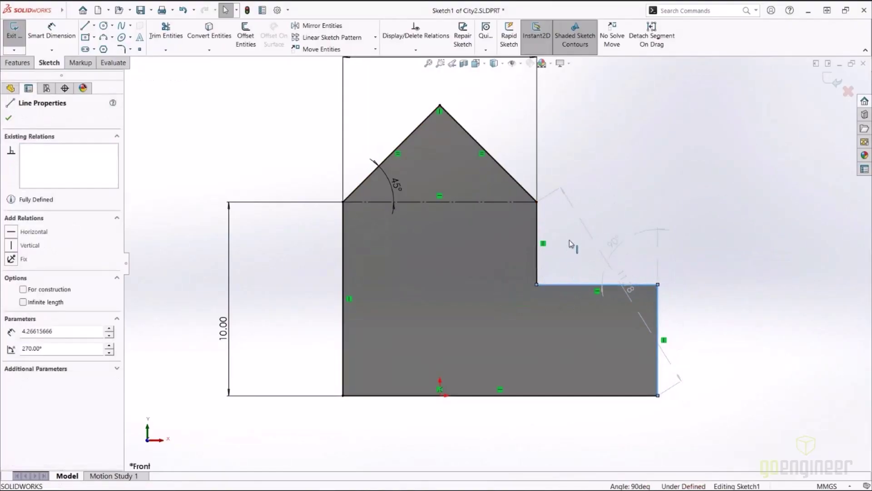
pyautogui.keyDown('ctrl'); pyautogui.click(537, 246); pyautogui.keyUp('ctrl')
pyautogui.click(612, 228)
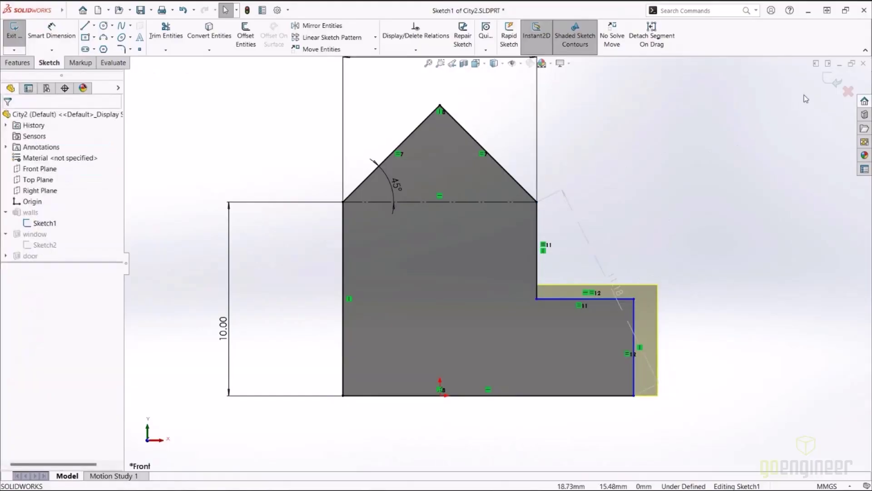
pyautogui.click(634, 300)
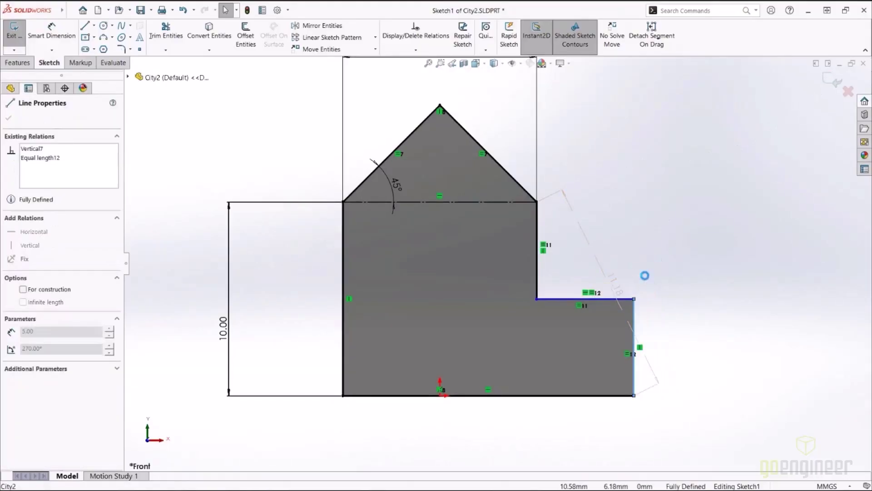
pyautogui.click(741, 154)
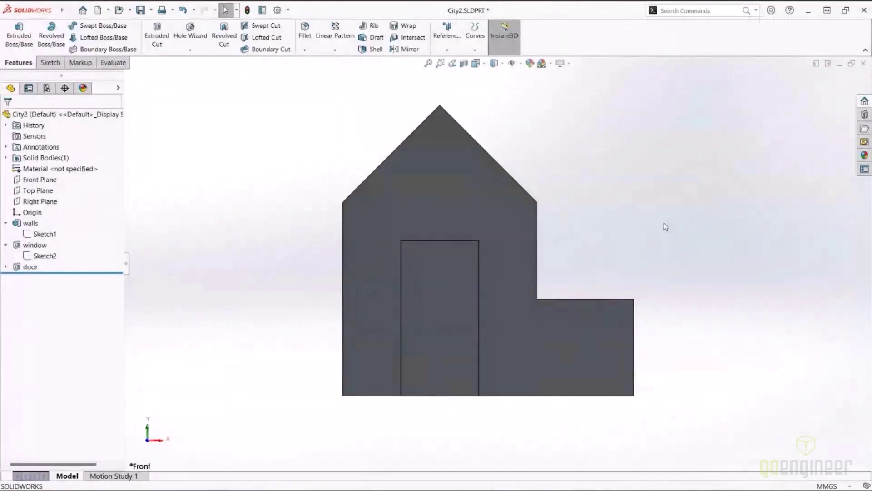
# Step: Examine the upper right wall face carrying the window and the extension's outer wall face
pyautogui.moveTo(664, 223)
pyautogui.mouseDown(button='middle')
pyautogui.moveTo(596, 240)
pyautogui.moveTo(523, 317)
pyautogui.mouseUp(button='middle')
pyautogui.click(527, 286)
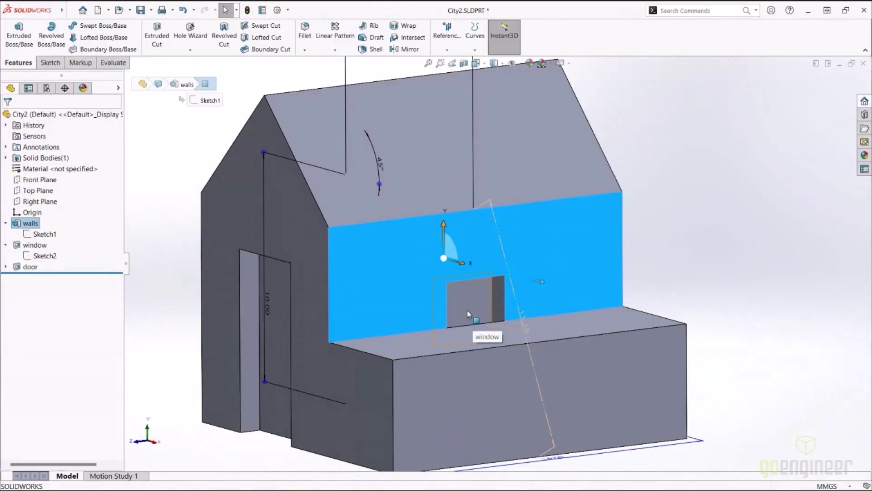
pyautogui.click(508, 373)
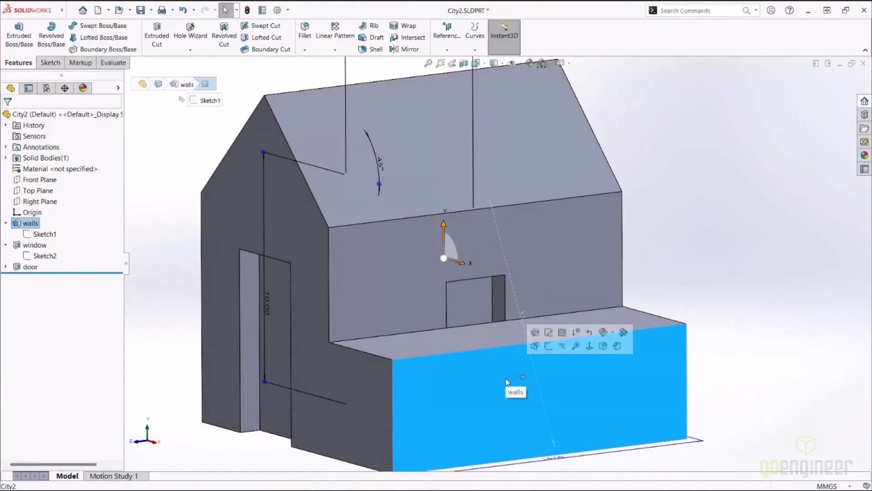
pyautogui.click(679, 162)
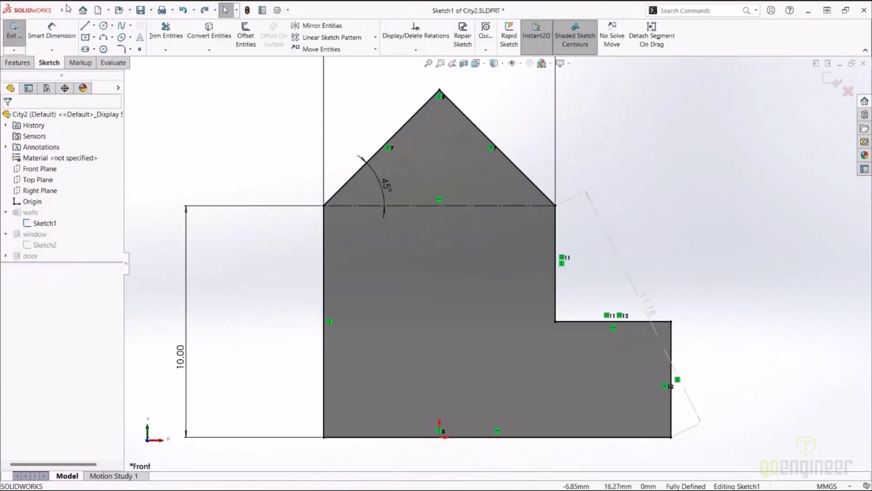
# Step: Exit Sketch1 and reload the City2 part from disk, discarding the changes
pyautogui.click(72, 9)
pyautogui.click(356, 105)
pyautogui.hotkey('ctrl', 'b')
pyautogui.click(71, 11)
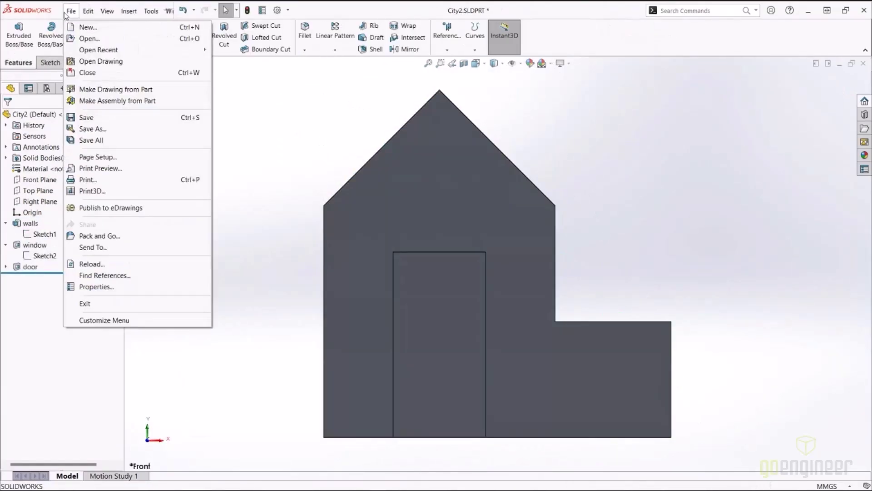
pyautogui.click(91, 264)
pyautogui.click(522, 404)
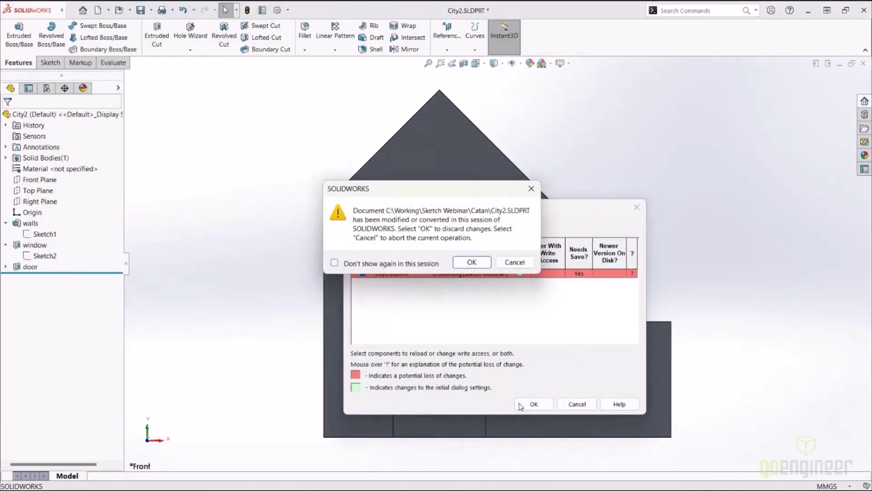
pyautogui.click(471, 262)
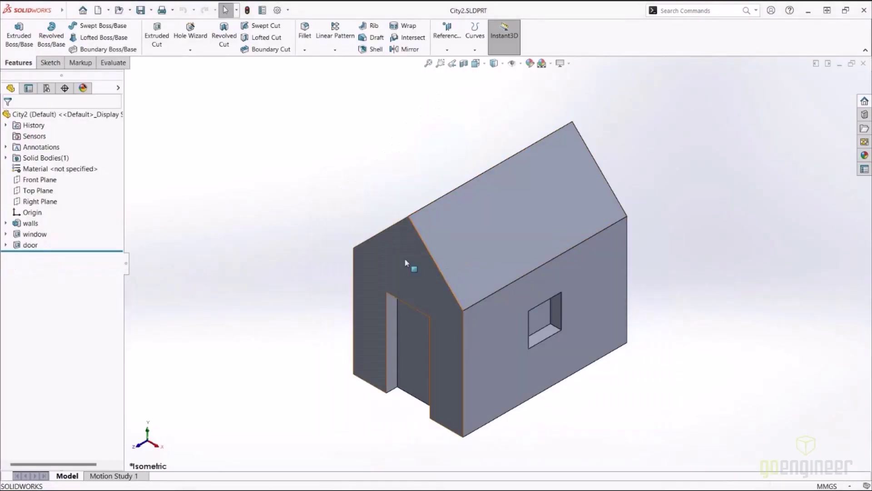
# Step: Open Sketch1 of the walls feature for editing and enable No Solve Move
pyautogui.click(17, 223)
pyautogui.click(48, 234)
pyautogui.click(57, 205)
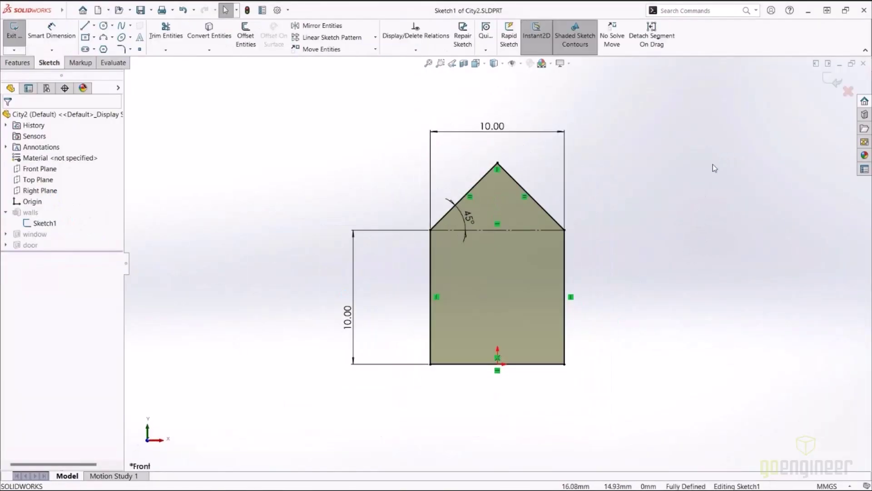
pyautogui.scroll(-2, 712, 164)
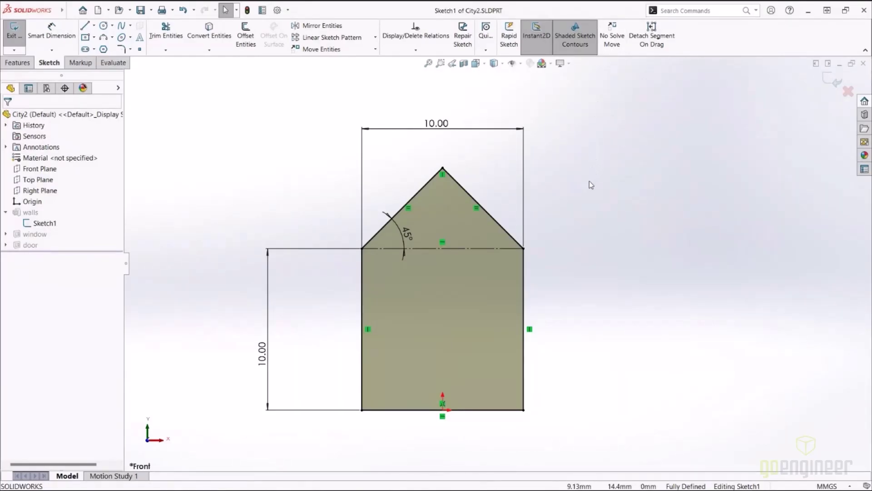
pyautogui.click(524, 300)
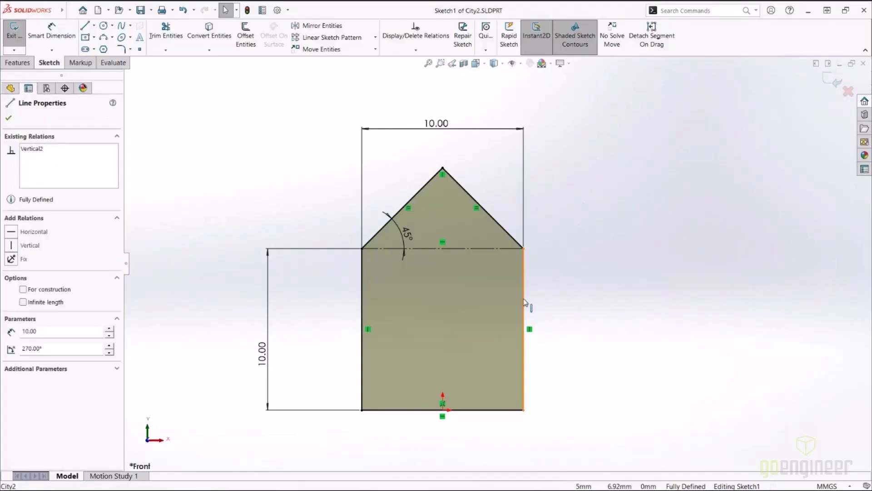
pyautogui.click(649, 294)
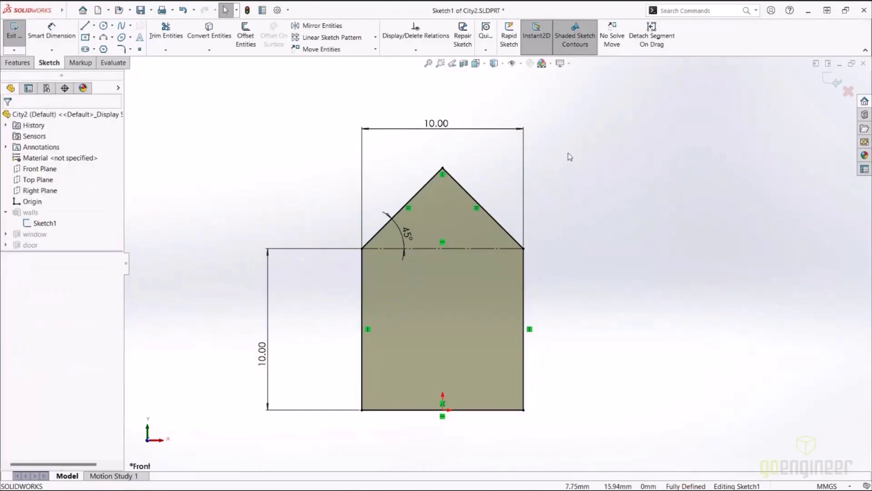
pyautogui.click(617, 49)
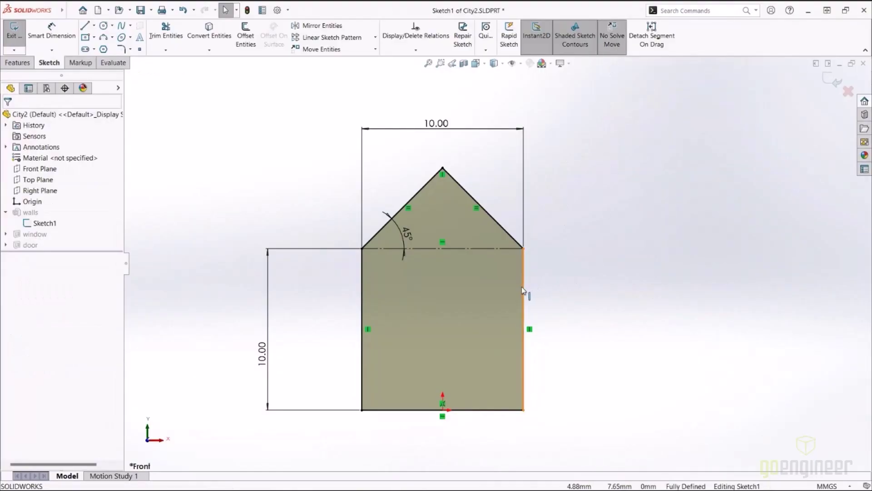
# Step: Detach the right wall line from the roof and base corners and move it freely across the profile
pyautogui.moveTo(524, 295); pyautogui.dragTo(634, 294)
pyautogui.moveTo(523, 299); pyautogui.dragTo(544, 313)
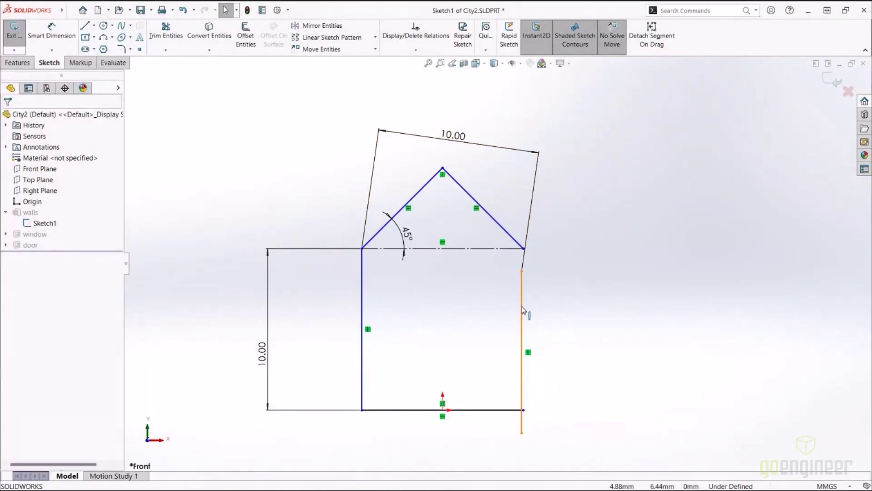
pyautogui.moveTo(523, 309); pyautogui.dragTo(499, 194)
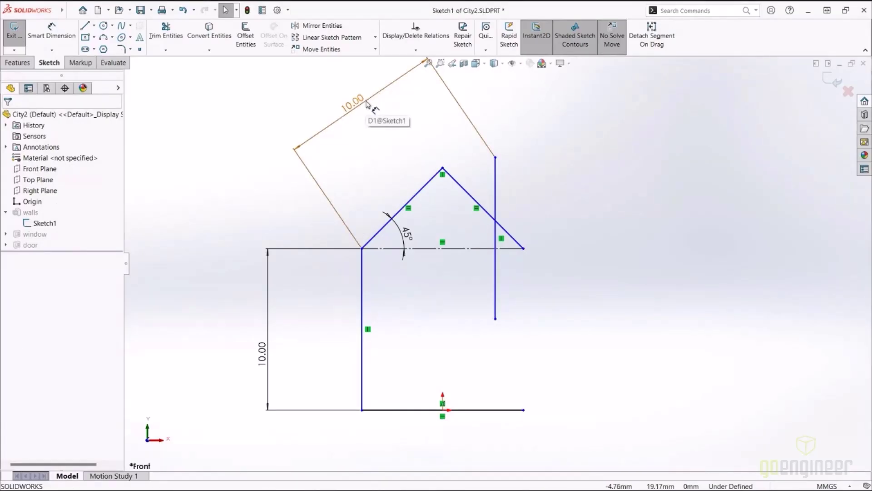
pyautogui.moveTo(495, 200)
pyautogui.mouseDown()
pyautogui.moveTo(469, 181)
pyautogui.moveTo(558, 220)
pyautogui.moveTo(513, 209)
pyautogui.mouseUp()
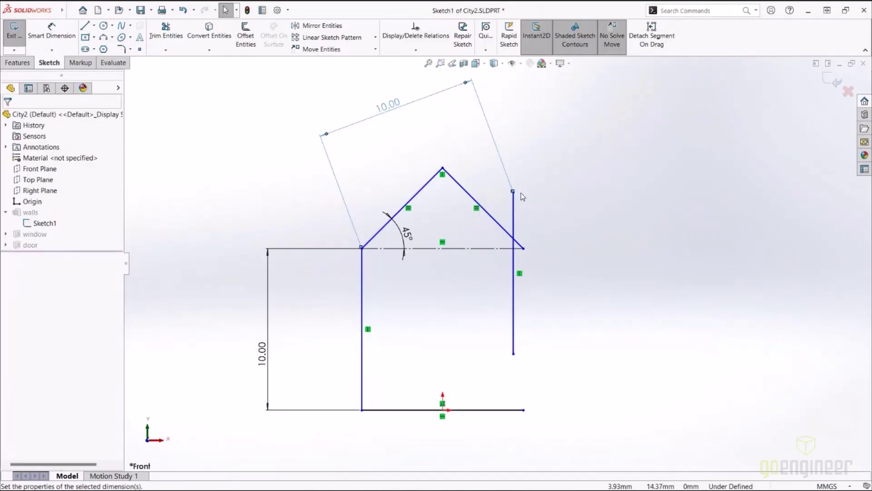
# Step: Reattach the 10 mm width dimension to the right roof corner and move the detached wall line outside the profile
pyautogui.click(509, 183)
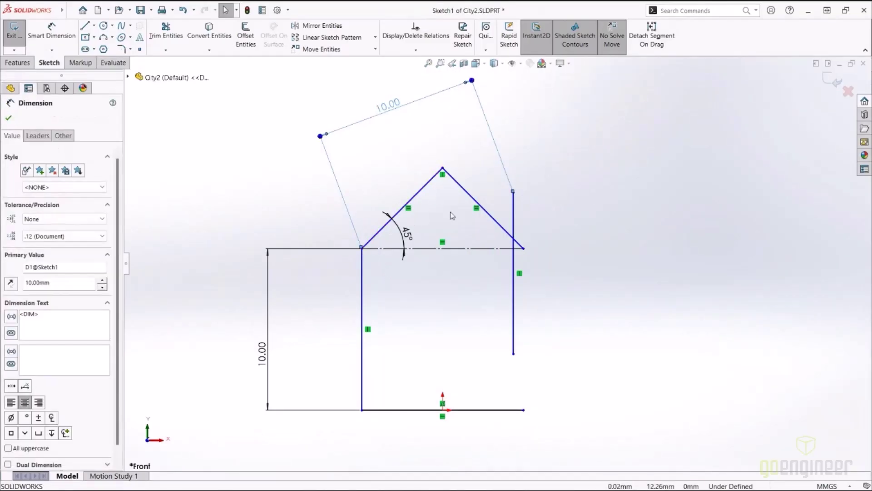
pyautogui.moveTo(512, 191); pyautogui.dragTo(524, 249)
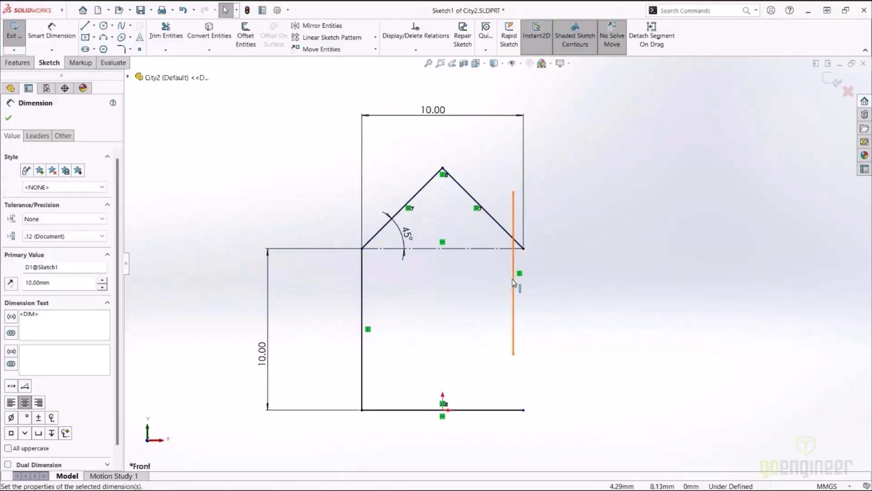
pyautogui.click(590, 335)
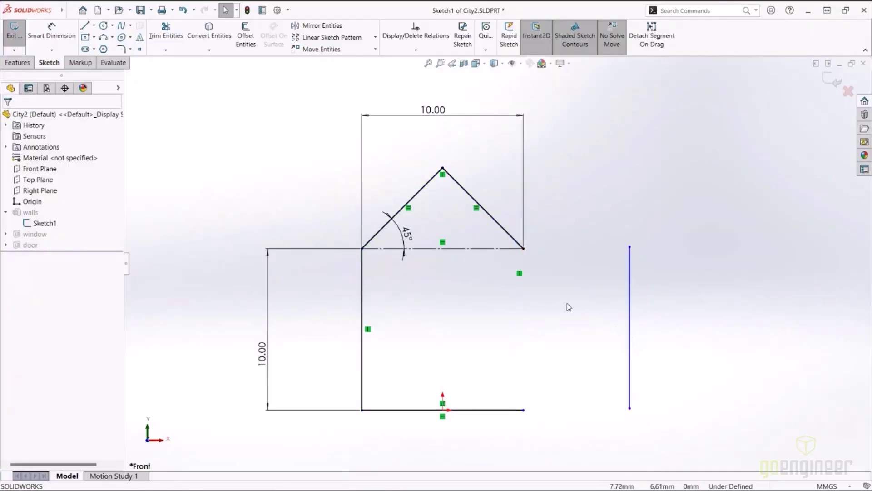
# Step: Sketch a line down from the right roof corner and a horizontal line outward, and join the detached wall line and base line to them
pyautogui.press('l')
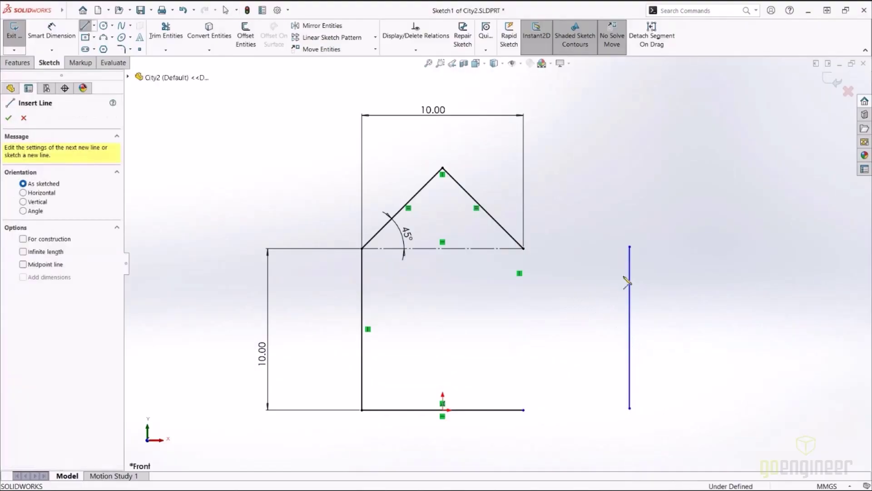
pyautogui.click(523, 249)
pyautogui.click(523, 318)
pyautogui.click(597, 318)
pyautogui.press('Escape')
pyautogui.moveTo(630, 247); pyautogui.dragTo(599, 318)
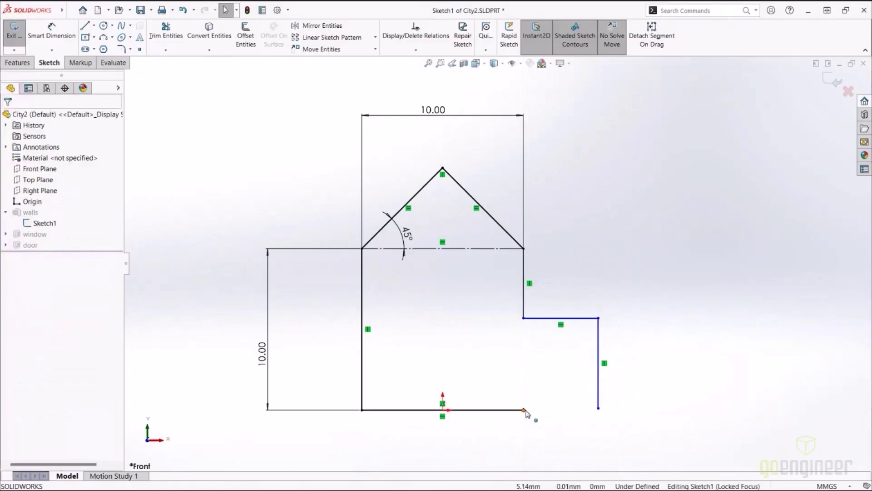
pyautogui.moveTo(524, 410)
pyautogui.mouseDown()
pyautogui.moveTo(609, 415)
pyautogui.moveTo(598, 409)
pyautogui.mouseUp()
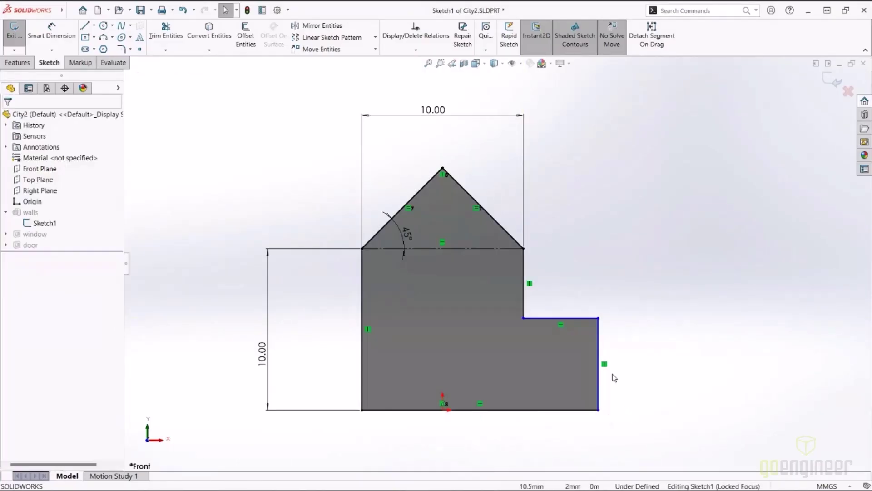
# Step: Set the left wall's height dimension to 20 mm
pyautogui.moveTo(615, 299); pyautogui.dragTo(500, 326)
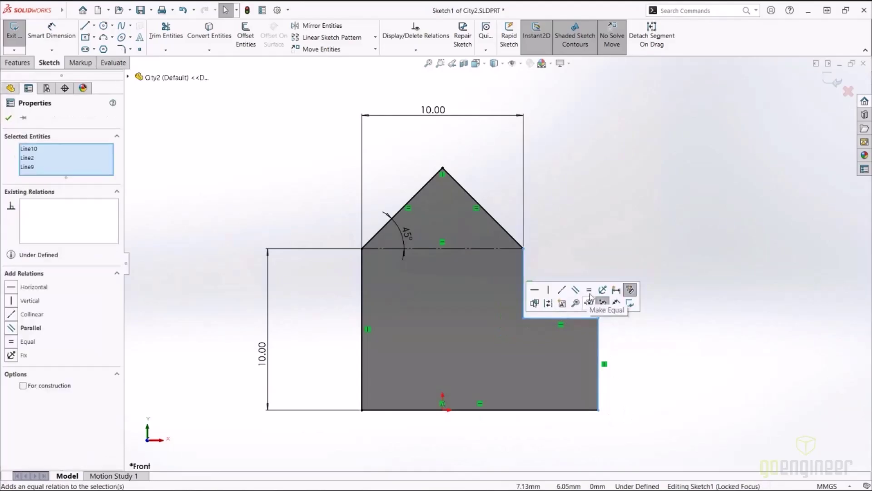
pyautogui.click(408, 275)
pyautogui.doubleClick(263, 353)
pyautogui.write('20')
pyautogui.press('Return')
# Step: Make the upper right wall segment, the extension's horizontal line and the outer wall line equal in length
pyautogui.moveTo(639, 132); pyautogui.dragTo(521, 168)
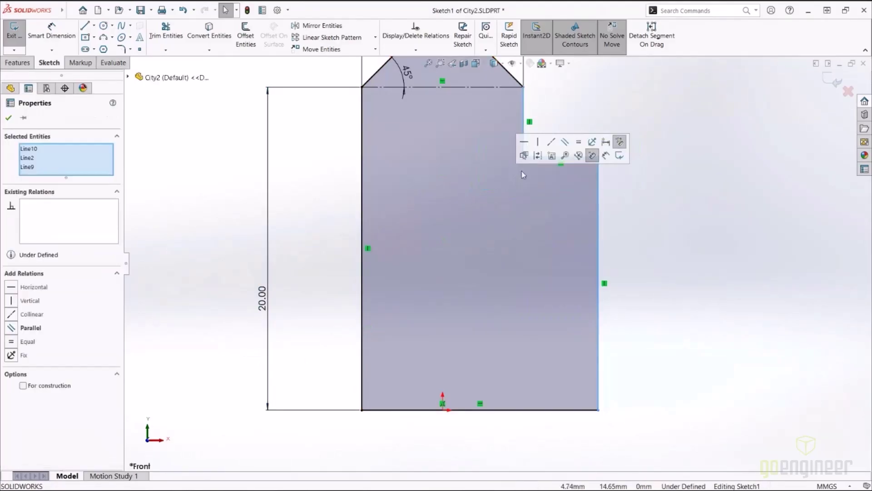
pyautogui.click(576, 143)
pyautogui.click(751, 225)
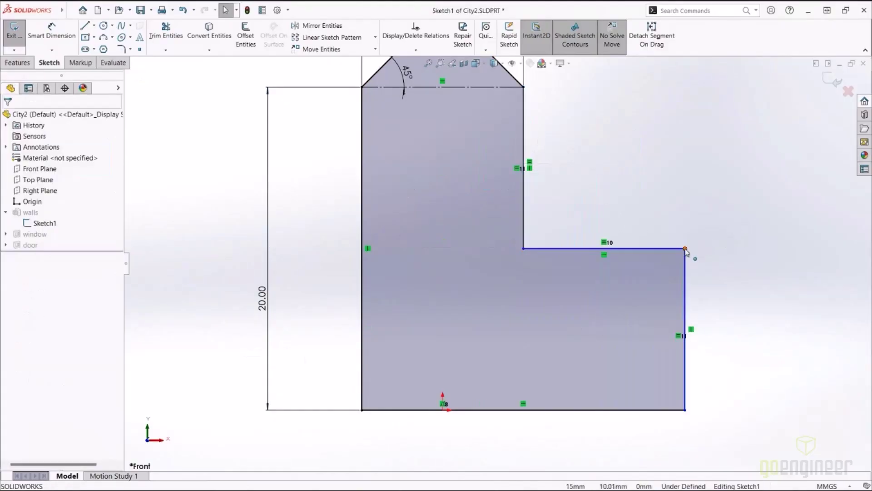
# Step: Rebuild the part from the edited walls sketch and orient the model to inspect the window on the extension
pyautogui.click(686, 249)
pyautogui.click(663, 168)
pyautogui.hotkey('ctrl', 'b')
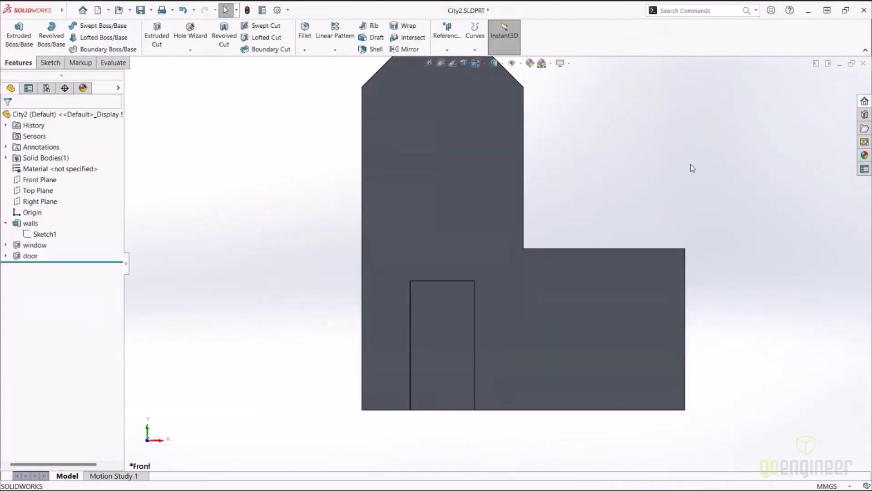
pyautogui.hotkey('ctrl', '7')
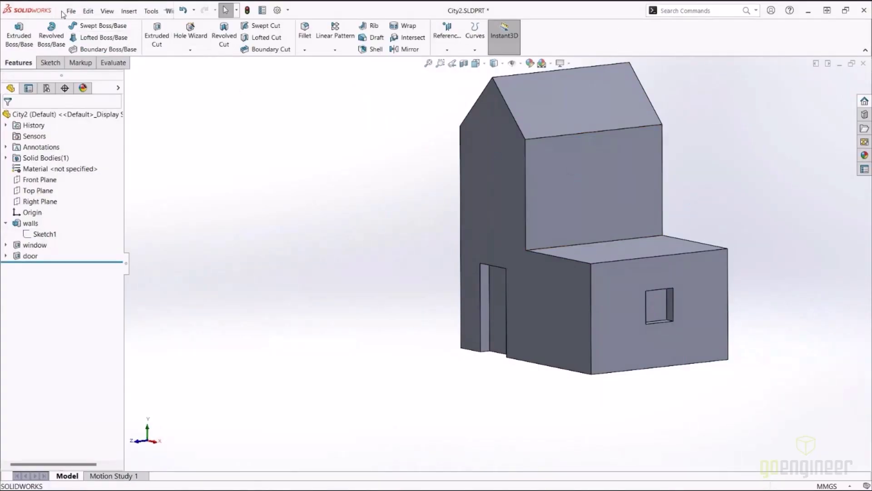
# Step: Reload City2.SLDPRT from disk and discard the unsaved changes
pyautogui.click(71, 11)
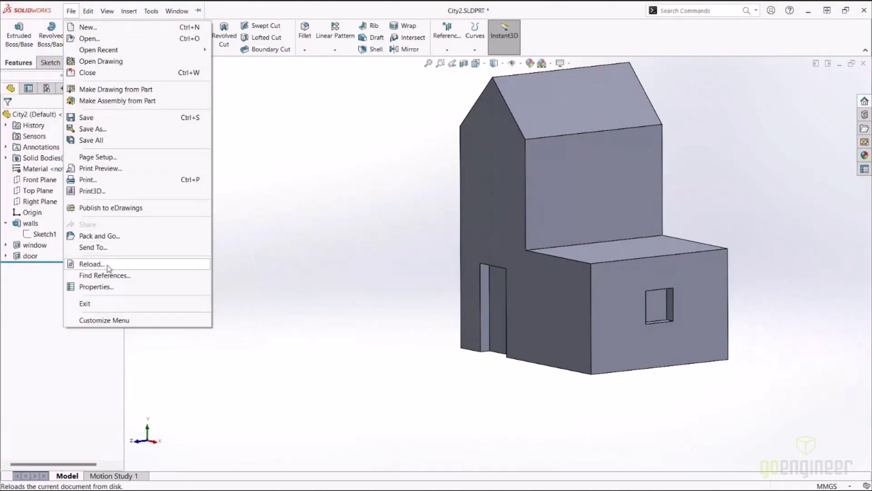
pyautogui.click(92, 264)
pyautogui.click(534, 404)
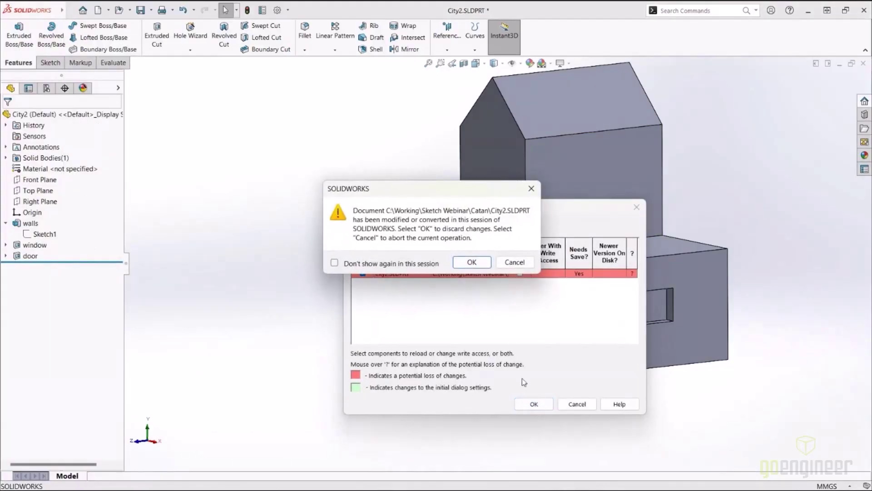
pyautogui.click(473, 264)
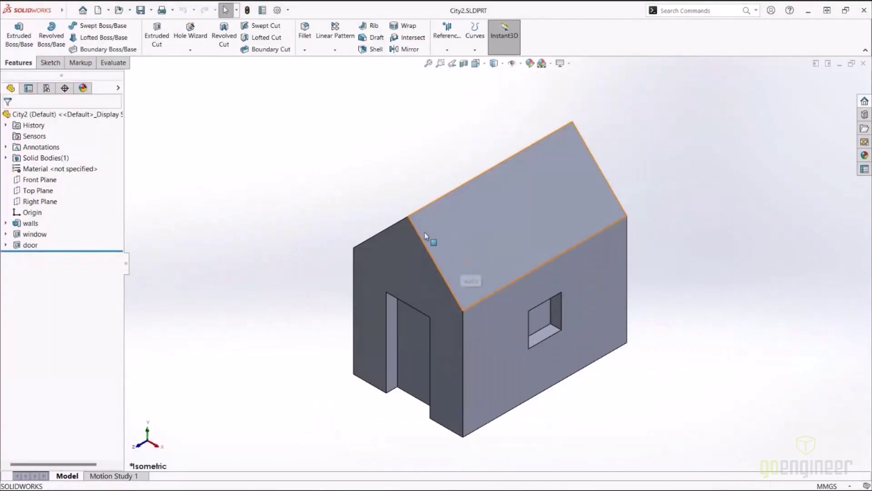
# Step: Open Sketch1 of the walls feature for editing and turn off No Solve Move
pyautogui.click(5, 223)
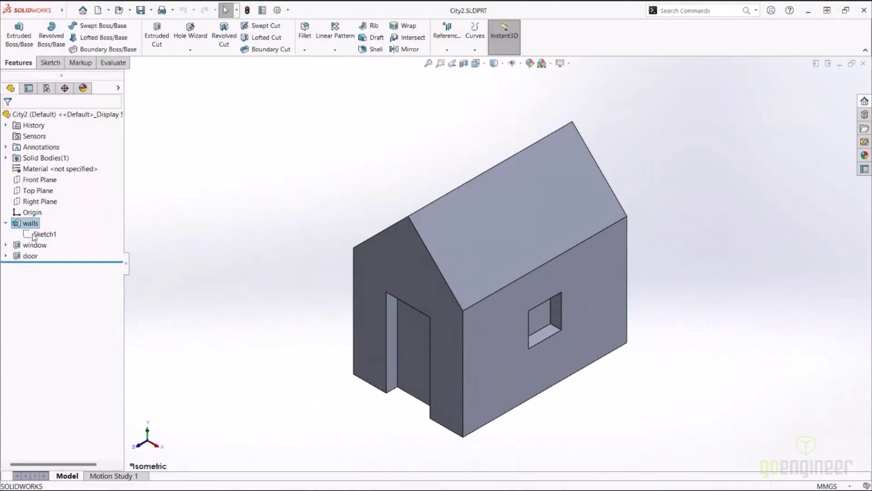
pyautogui.click(37, 234)
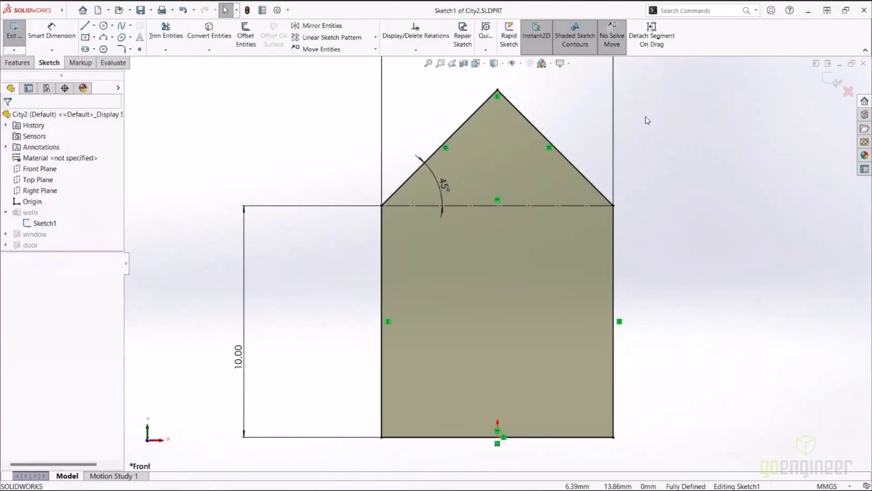
pyautogui.press('f')
pyautogui.scroll(-1, 608, 77)
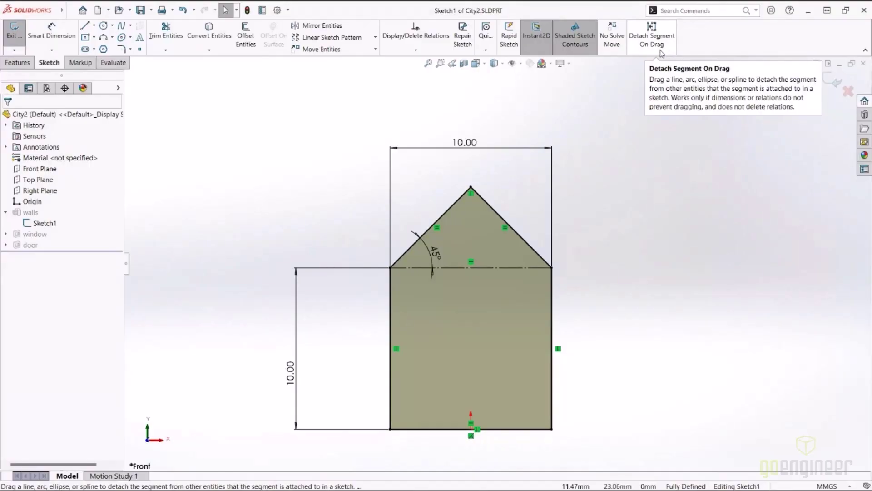
# Step: Enable Detach Segment On Drag for the right wall line
pyautogui.click(552, 308)
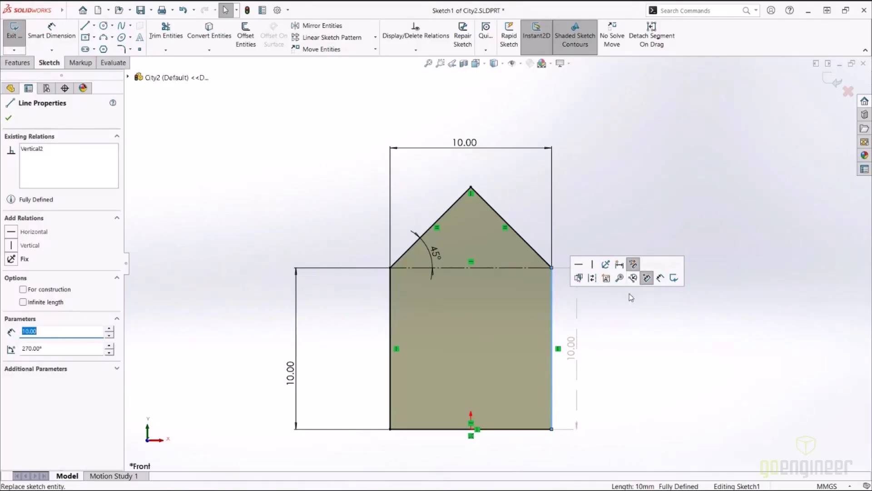
pyautogui.rightClick(552, 299)
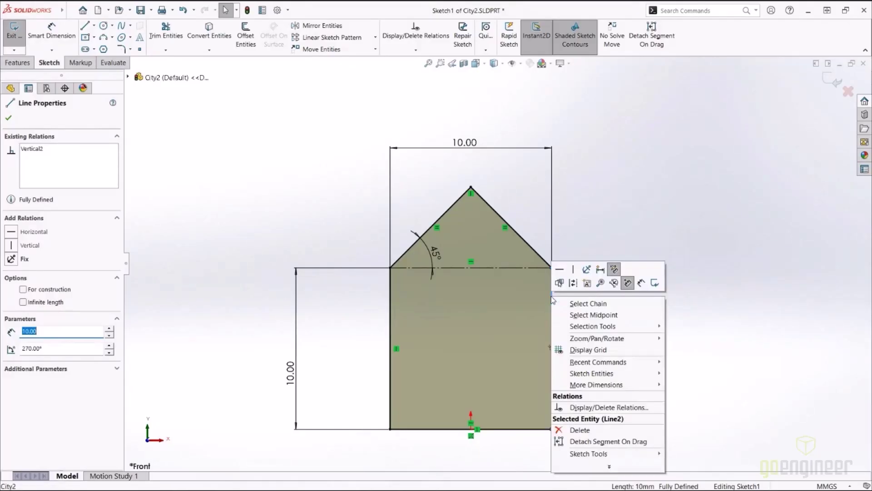
pyautogui.click(618, 443)
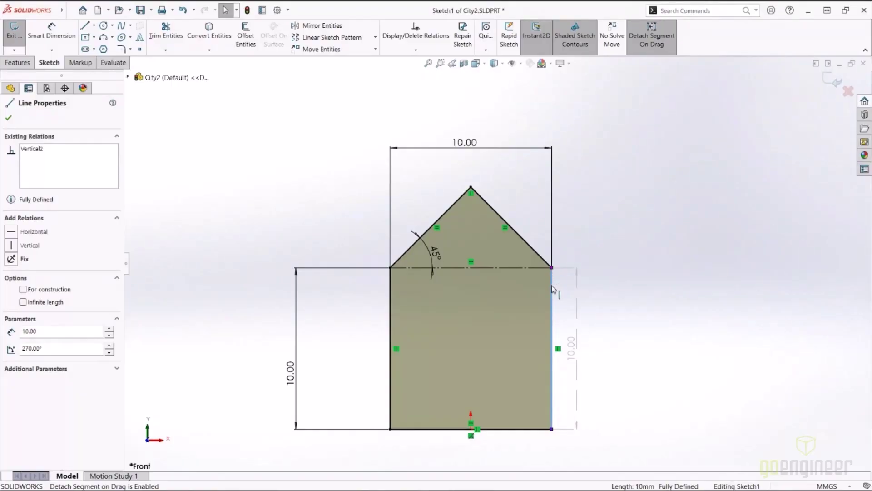
# Step: Try detaching the whole right wall line by moving it outside the profile, and undo the move
pyautogui.moveTo(551, 285); pyautogui.dragTo(653, 289)
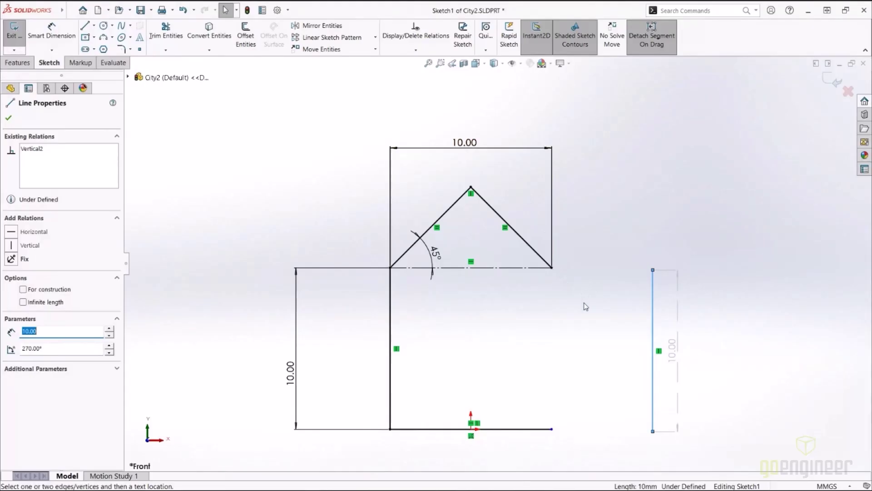
pyautogui.click(565, 310)
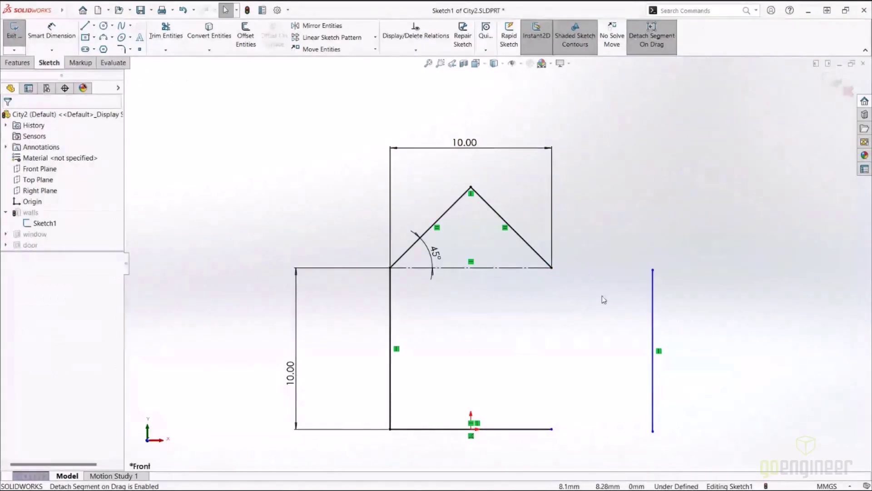
pyautogui.hotkey('ctrl', 'z')
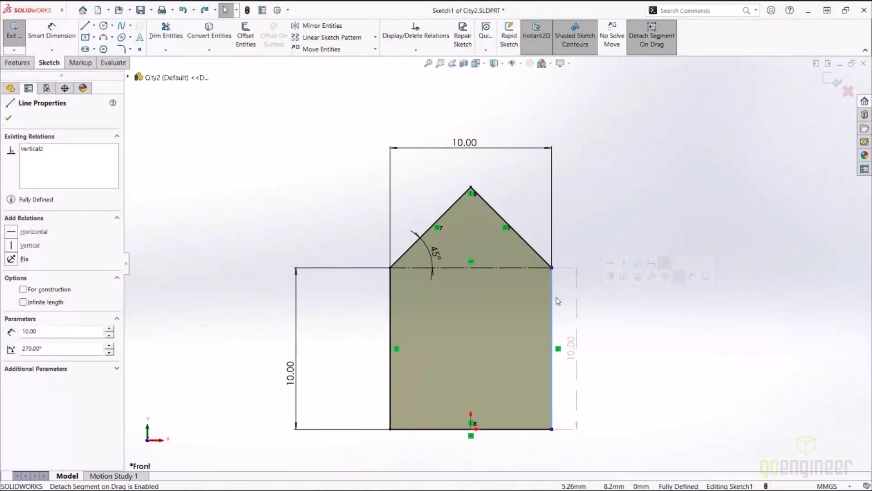
# Step: Try detaching the right wall's lower endpoint from the base line and raising it to about half the wall height, and undo it
pyautogui.scroll(-5, 547, 282)
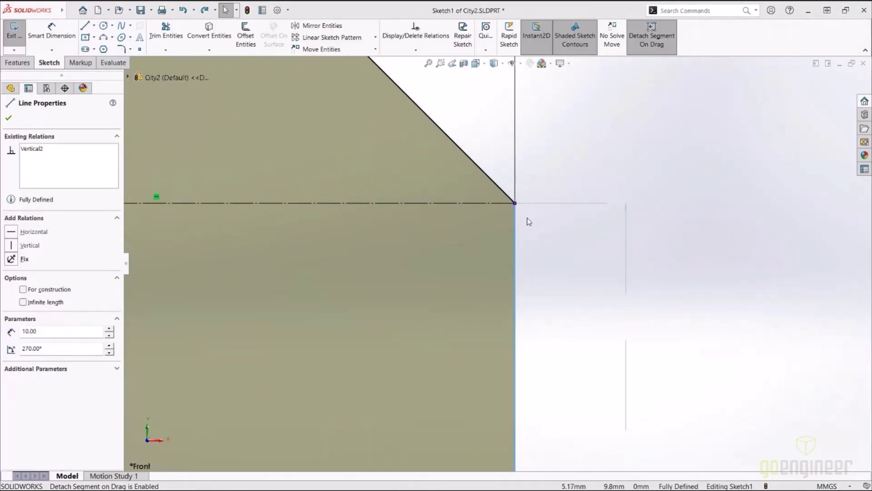
pyautogui.scroll(5, 525, 218)
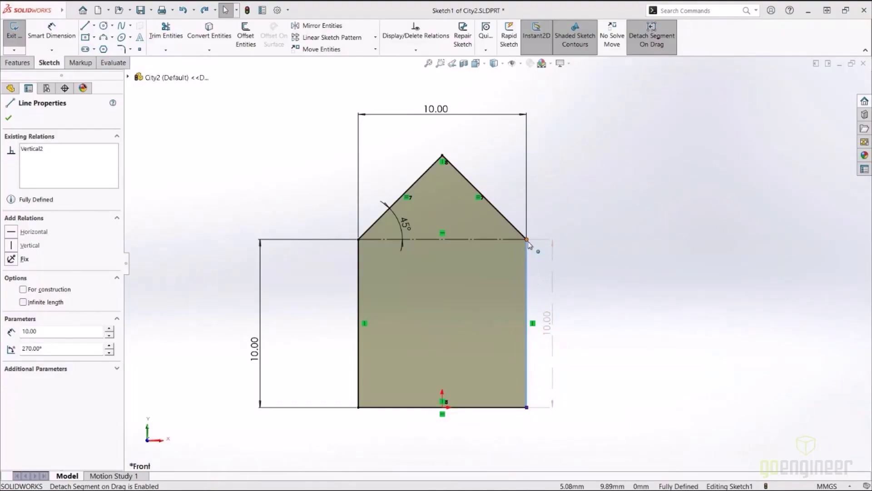
pyautogui.click(527, 408)
pyautogui.click(586, 361)
pyautogui.click(527, 402)
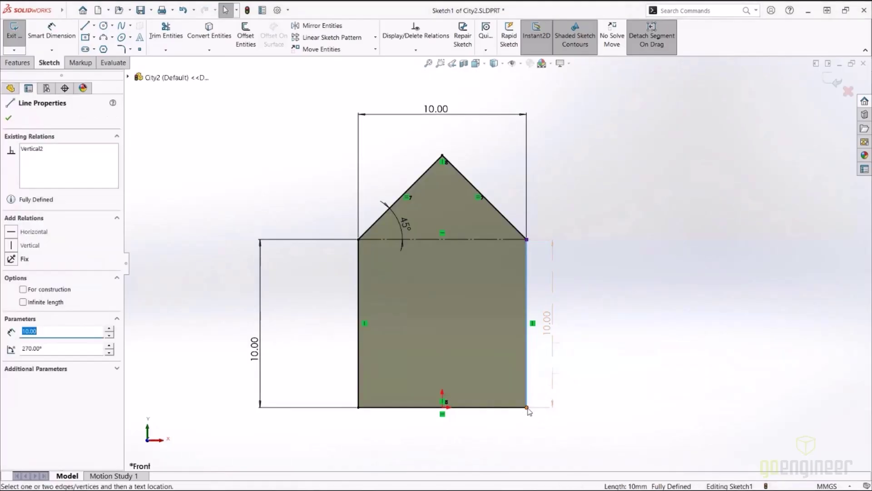
pyautogui.moveTo(526, 407); pyautogui.dragTo(621, 322)
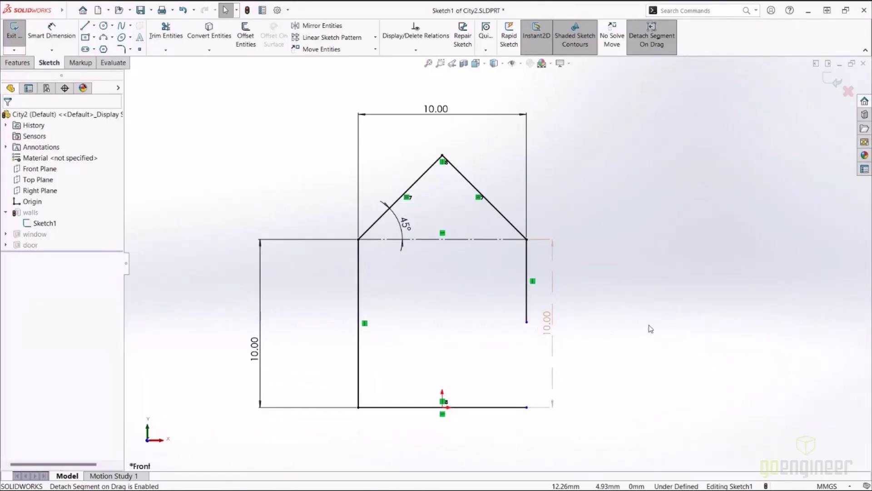
pyautogui.hotkey('ctrl', 'z')
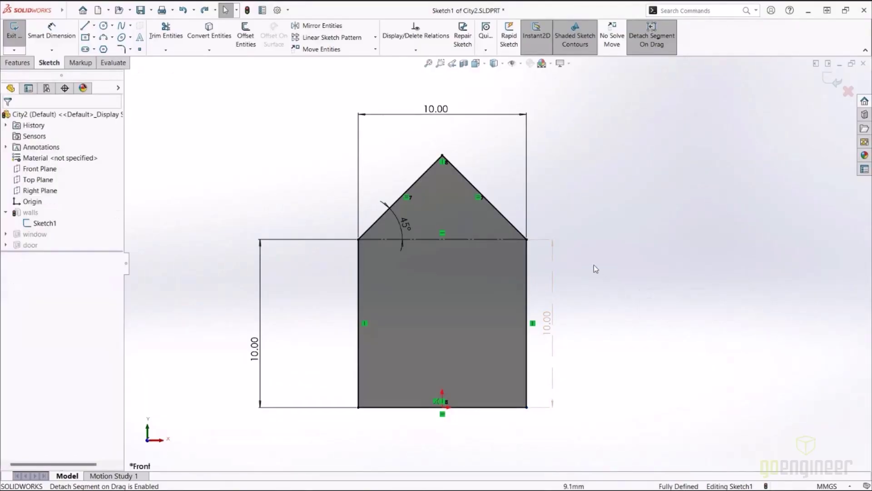
# Step: Detach the right wall's upper endpoint from the roof corner and move it outward to about X 13.9, Y 5 mm
pyautogui.click(526, 276)
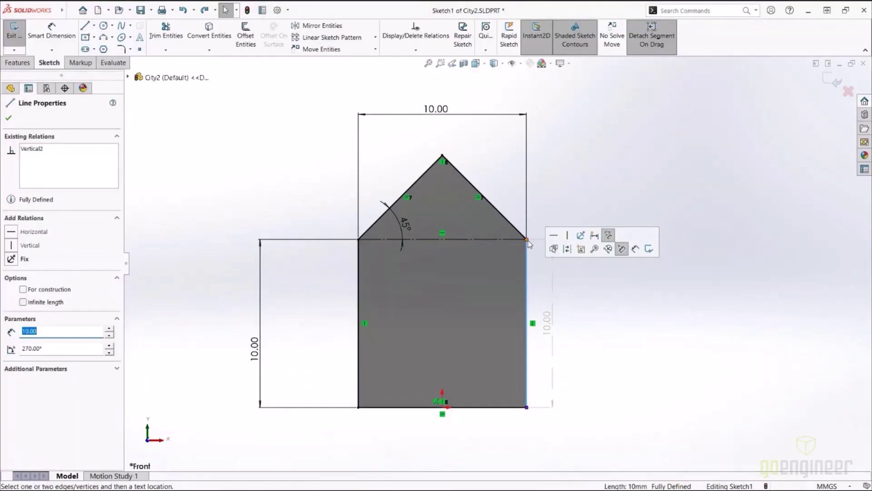
pyautogui.moveTo(528, 240); pyautogui.dragTo(674, 328)
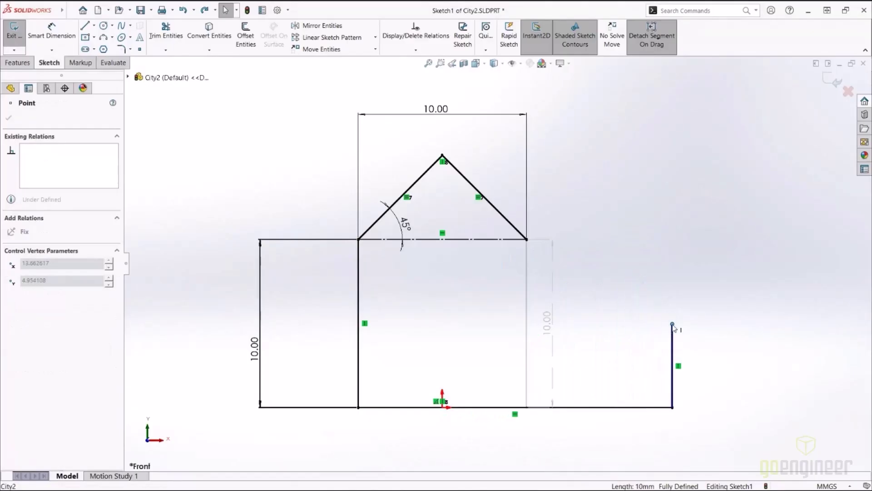
pyautogui.click(617, 255)
# Step: Sketch a vertical line about 5 mm down from the right roof corner and a horizontal line to the detached wall's upper endpoint
pyautogui.press('l')
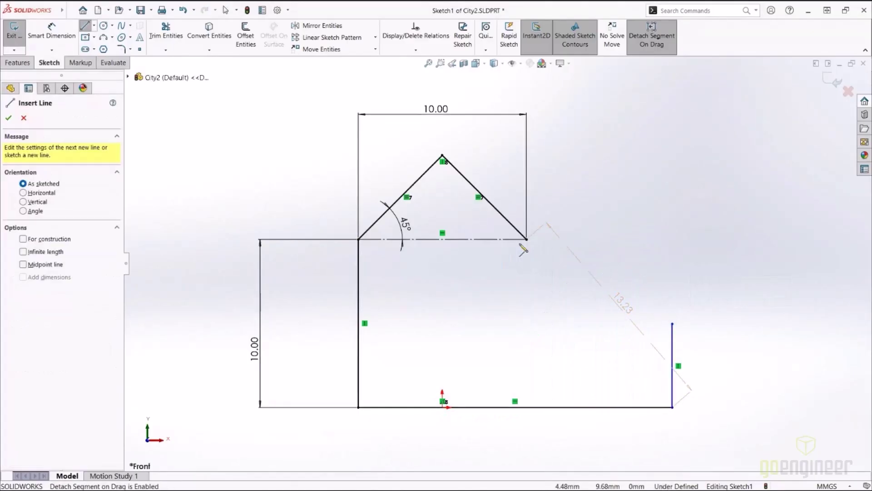
pyautogui.click(527, 239)
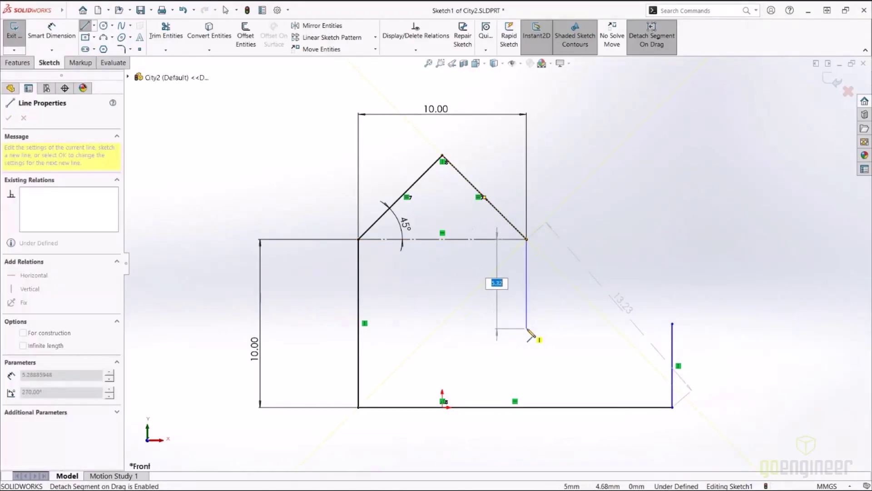
pyautogui.click(527, 323)
pyautogui.click(672, 324)
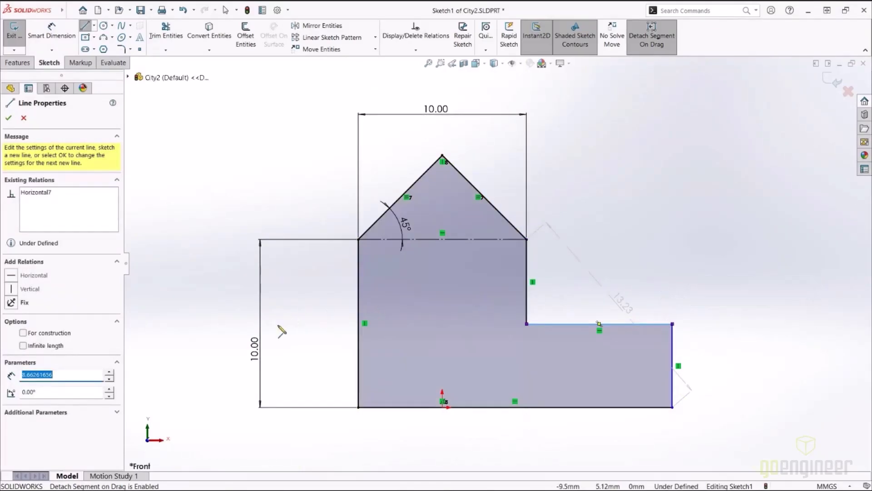
pyautogui.press('Escape')
# Step: Set the left wall's height dimension to 20 mm
pyautogui.click(254, 349)
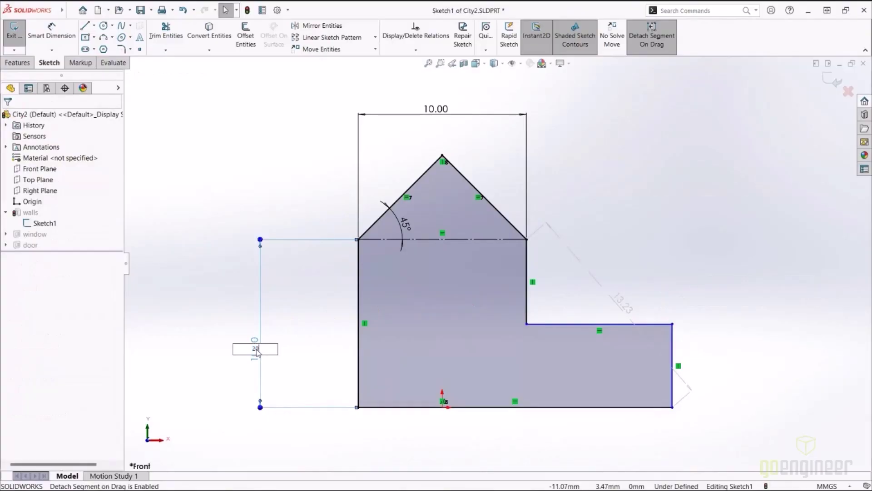
pyautogui.press('Return')
pyautogui.moveTo(687, 132)
pyautogui.mouseDown()
pyautogui.moveTo(488, 193)
pyautogui.moveTo(529, 186)
pyautogui.mouseUp()
pyautogui.press('Escape')
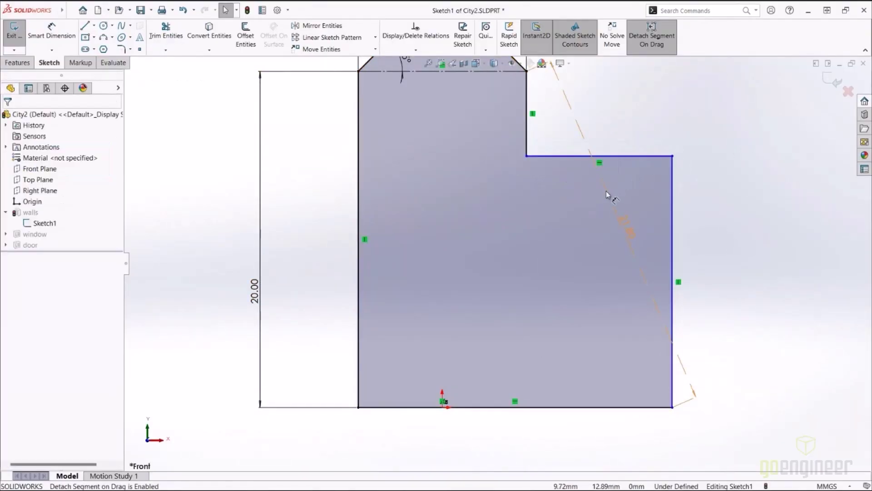
# Step: Delete the diagonal dimension between the right roof corner and the outer wall's lower endpoint
pyautogui.keyDown('ctrl'); pyautogui.moveTo(606, 191); pyautogui.dragTo(582, 229, button='middle'); pyautogui.keyUp('ctrl')
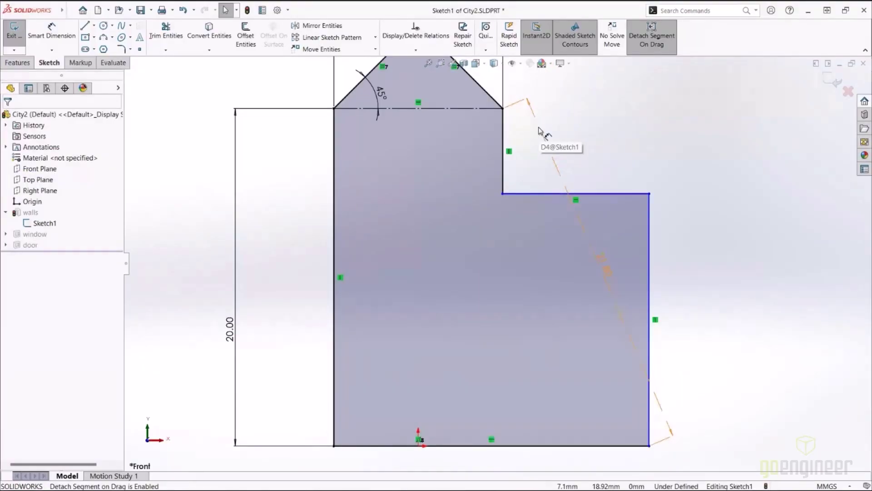
pyautogui.click(529, 105)
pyautogui.press('Delete')
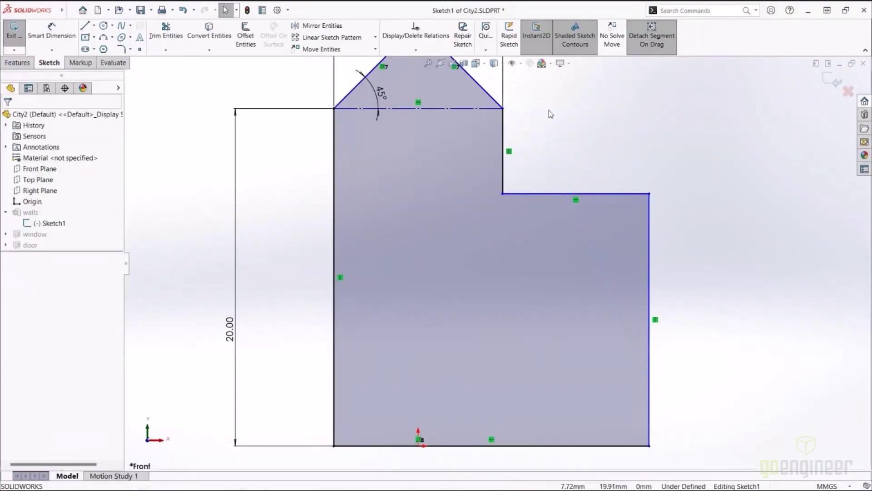
# Step: Make the upper right wall segment, the extension's horizontal line and the outer wall line equal in length
pyautogui.moveTo(690, 187); pyautogui.dragTo(475, 221)
pyautogui.click(597, 194)
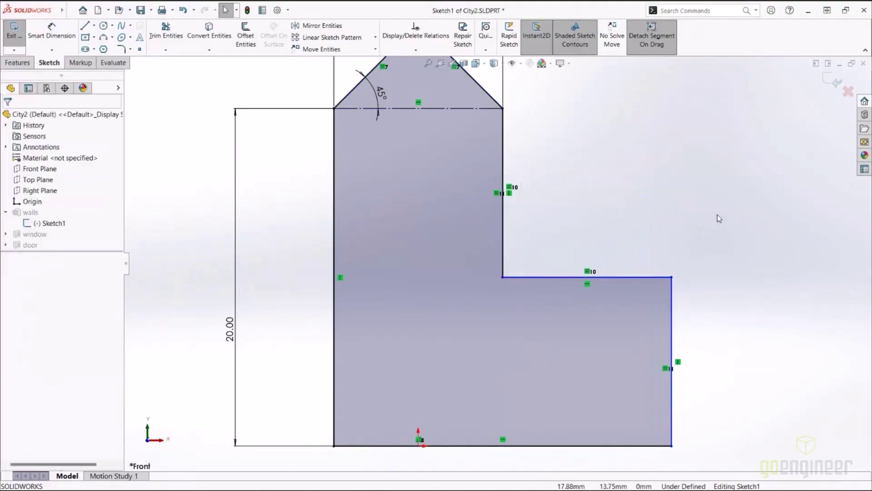
pyautogui.click(672, 277)
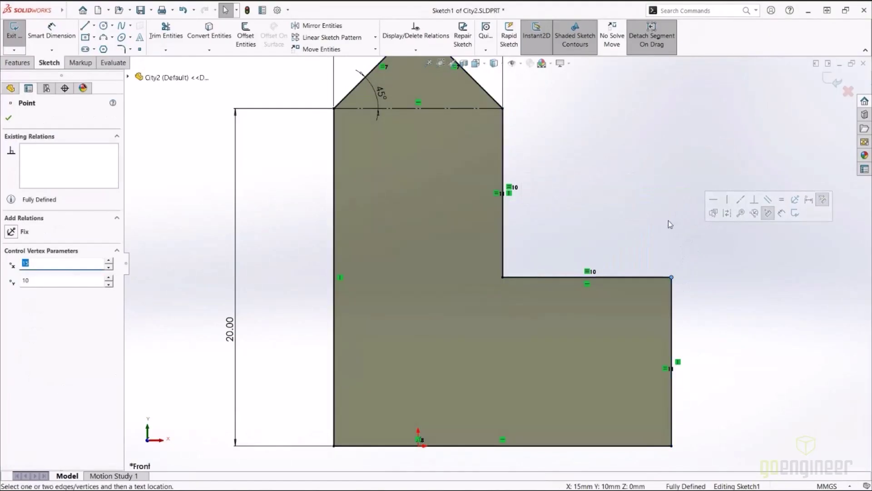
pyautogui.click(665, 222)
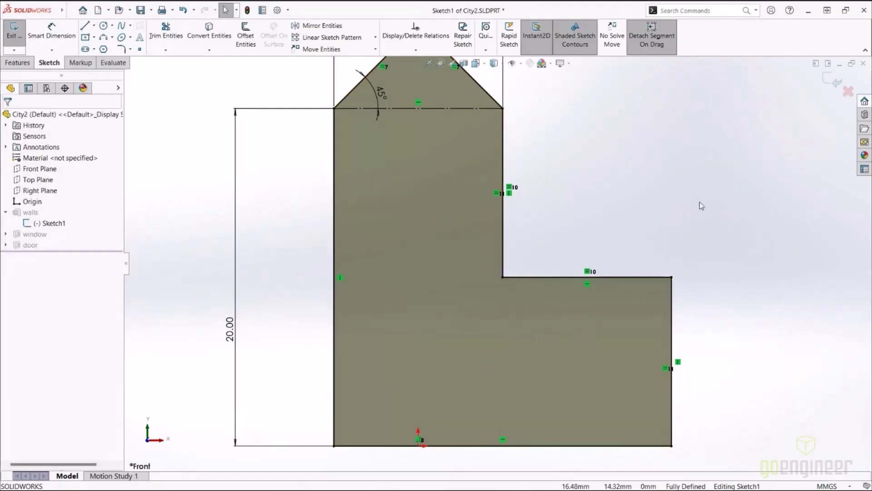
# Step: Finish the walls sketch, inspect the window on the extension's outer wall, and reopen the sketch for editing
pyautogui.click(831, 80)
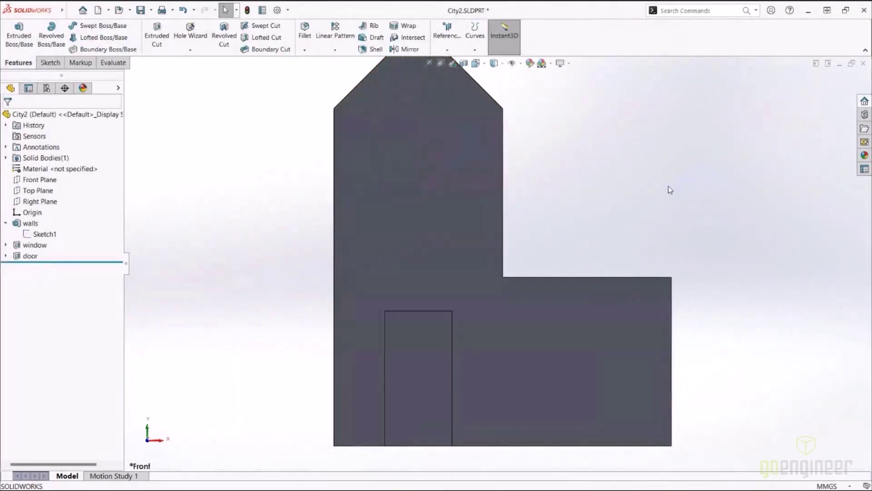
pyautogui.moveTo(646, 192)
pyautogui.mouseDown(button='middle')
pyautogui.moveTo(642, 185)
pyautogui.moveTo(584, 216)
pyautogui.mouseUp(button='middle')
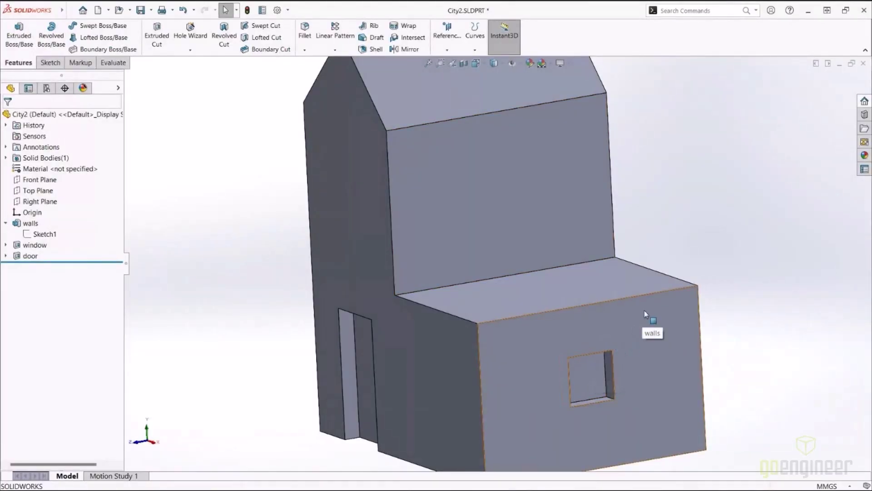
pyautogui.click(45, 234)
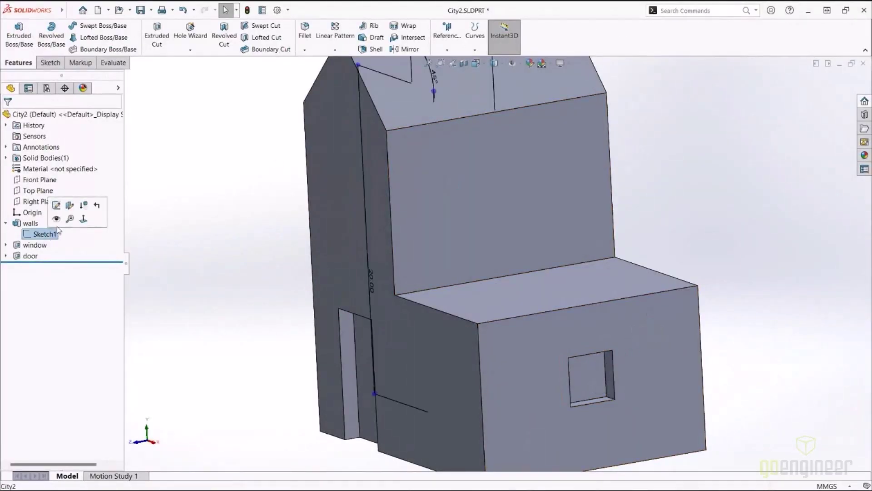
pyautogui.click(57, 206)
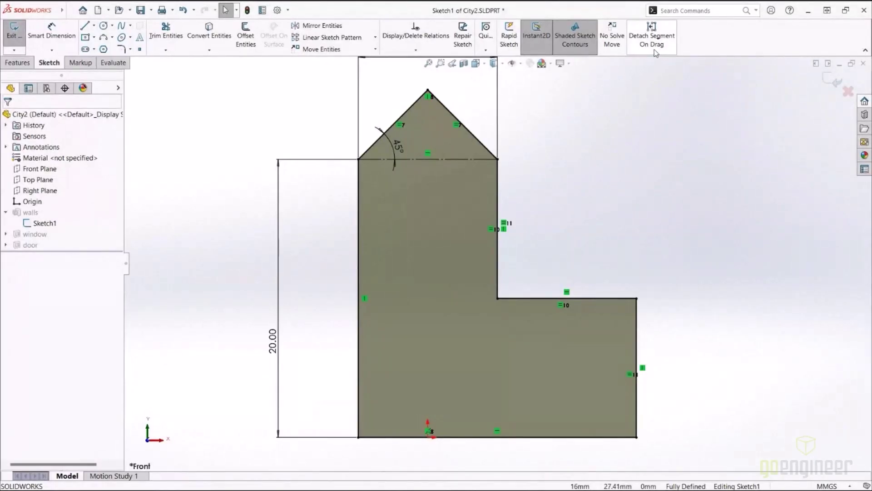
# Step: Try Detach Segment On Drag on both roof lines, the left wall line and the base line, and exit the sketch discarding the changes
pyautogui.click(654, 50)
pyautogui.moveTo(468, 130); pyautogui.dragTo(490, 118)
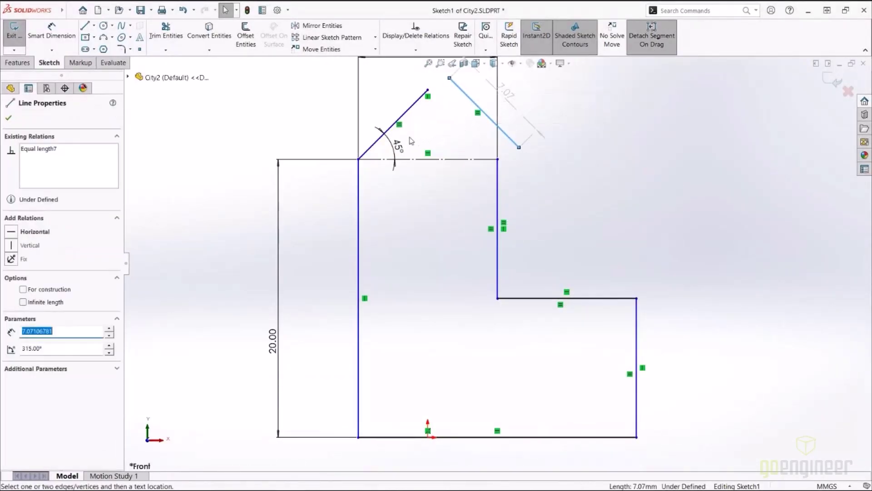
pyautogui.moveTo(396, 122); pyautogui.dragTo(379, 95)
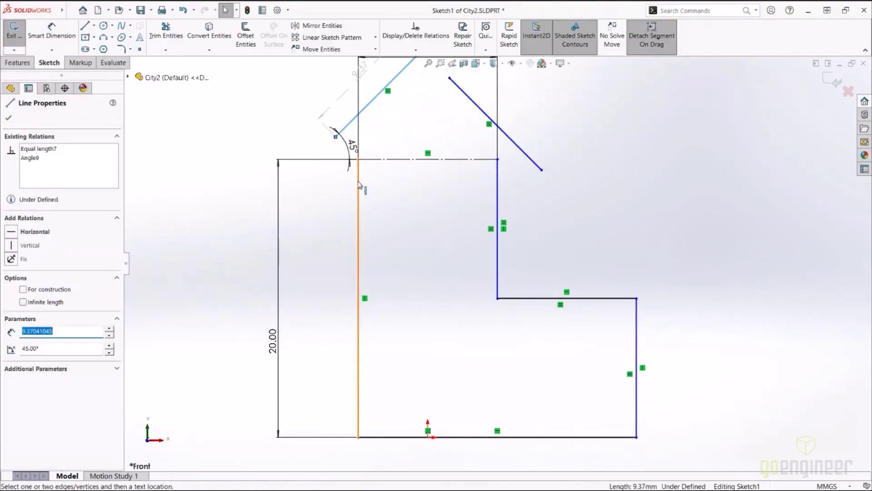
pyautogui.moveTo(360, 185); pyautogui.dragTo(312, 196)
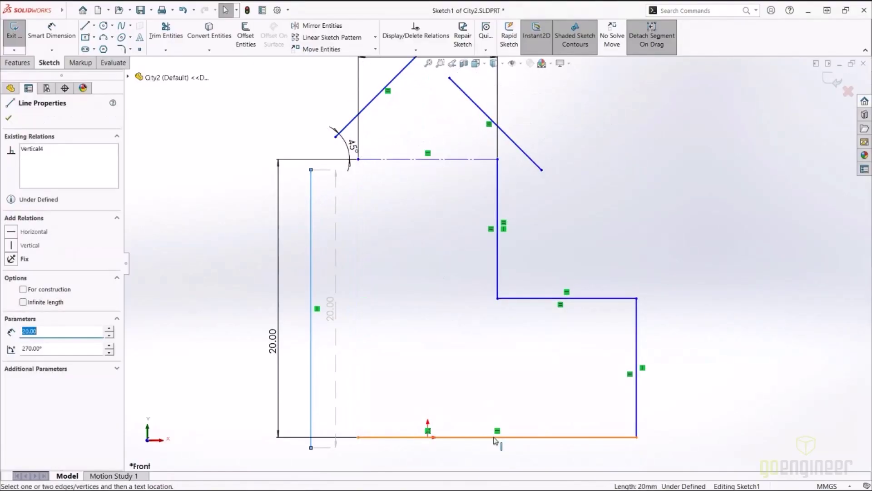
pyautogui.click(496, 439)
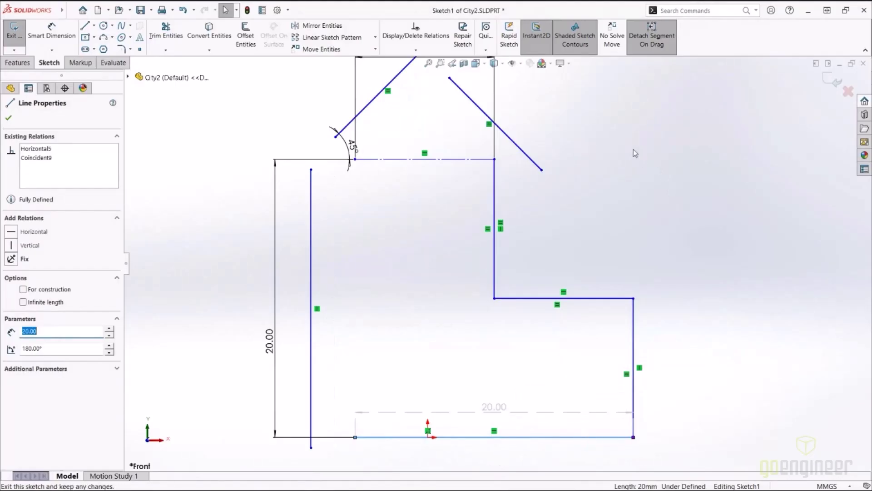
pyautogui.click(670, 49)
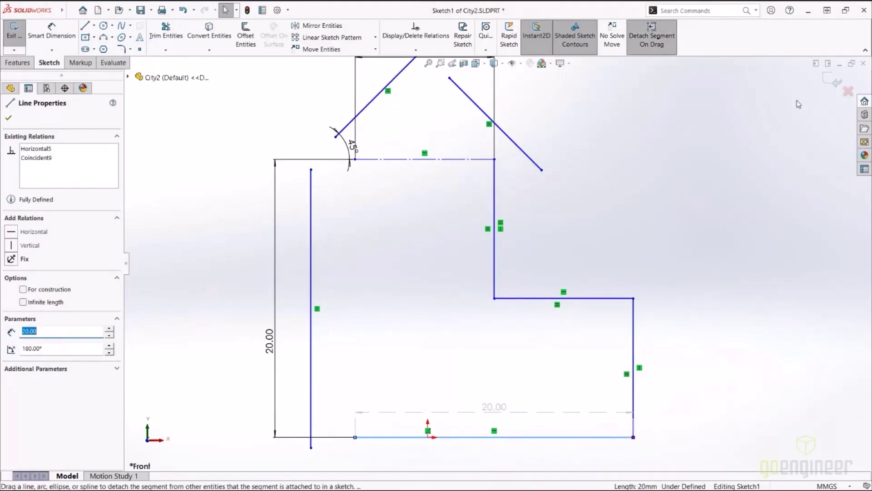
pyautogui.click(848, 91)
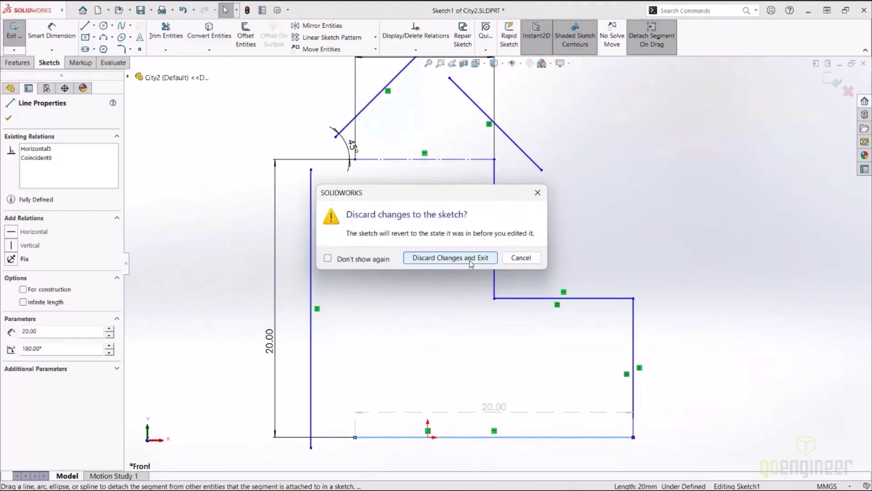
pyautogui.click(469, 261)
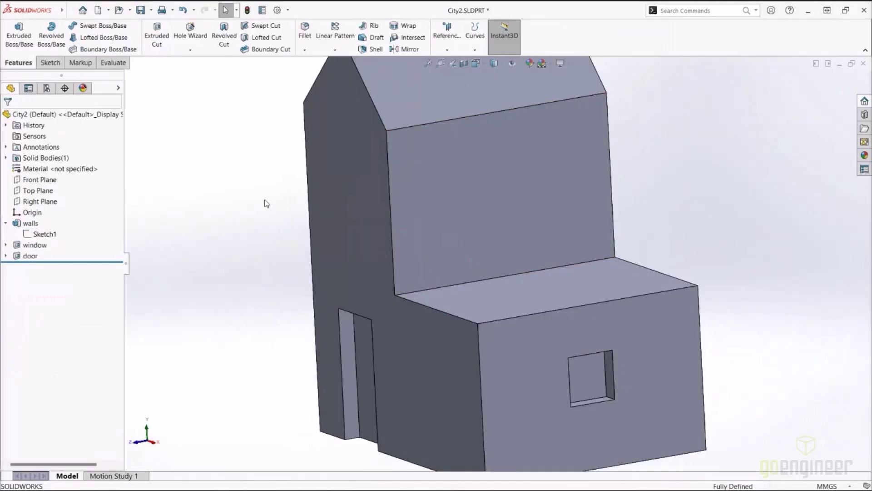
# Step: Start a sketch on the building's front face and draw a circle about 3.1 mm in diameter above the door, centred over the origin
pyautogui.click(355, 200)
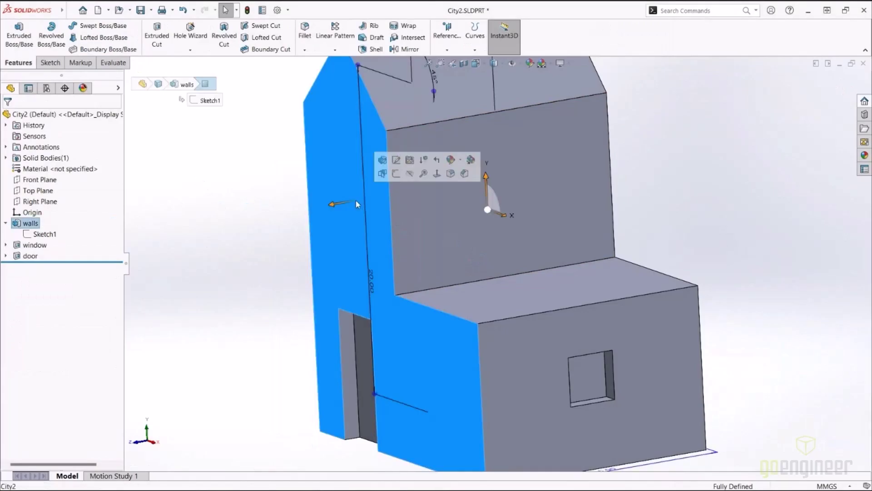
pyautogui.click(396, 174)
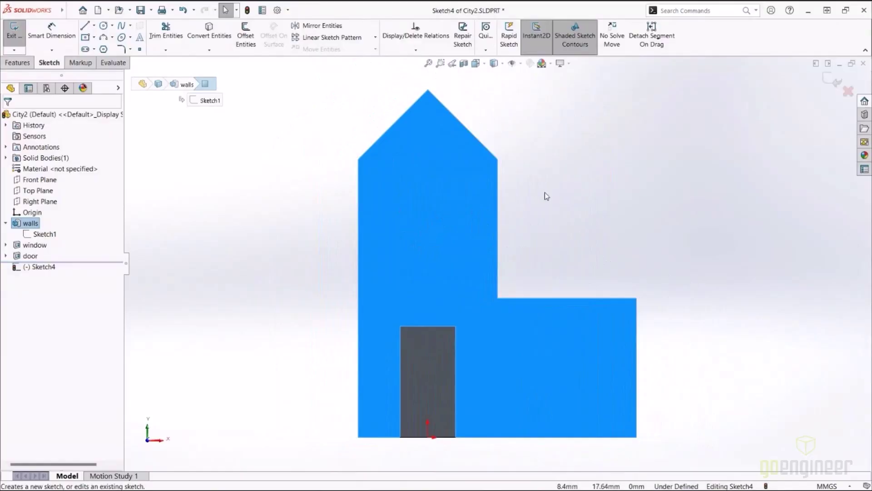
pyautogui.click(547, 197)
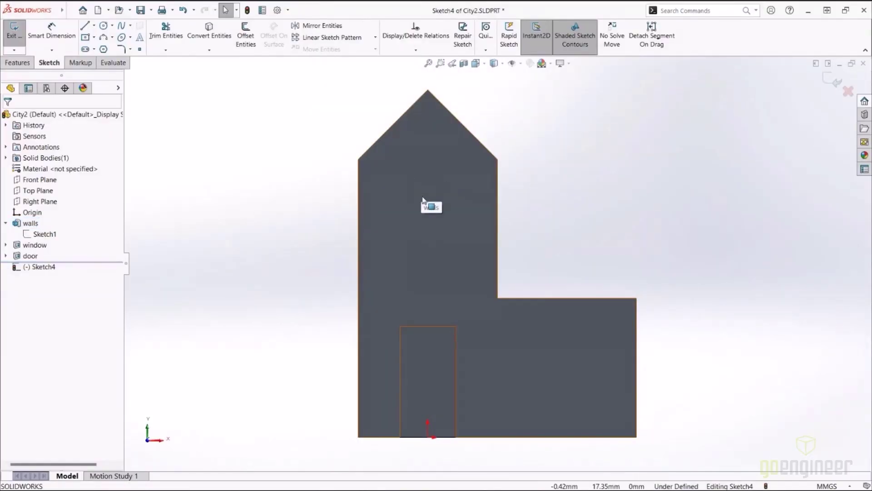
pyautogui.moveTo(332, 189); pyautogui.dragTo(368, 189, button='right')
pyautogui.click(427, 181)
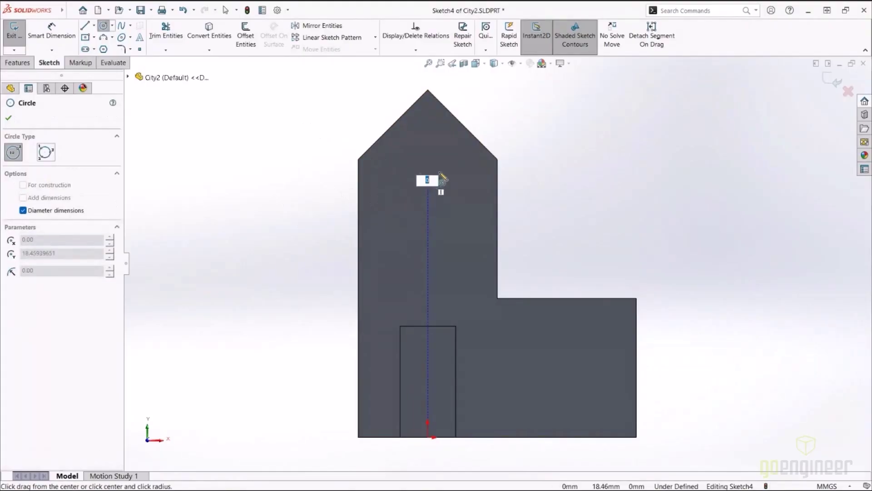
pyautogui.click(444, 167)
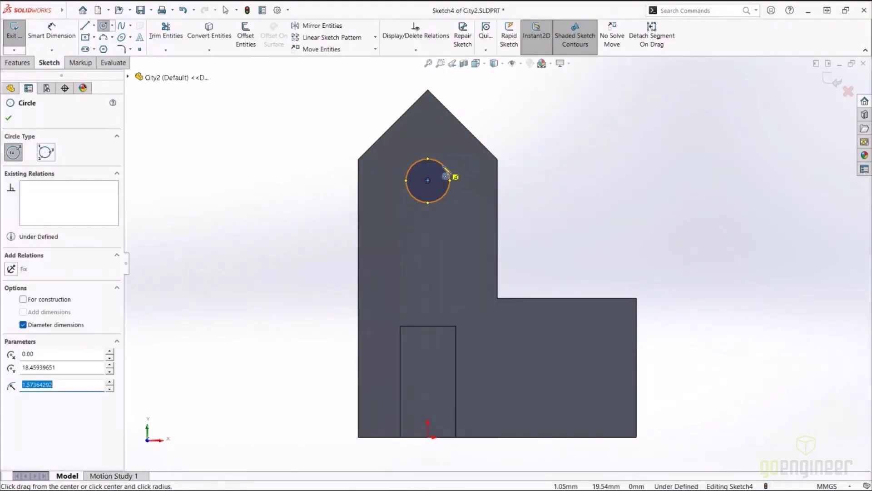
# Step: Dimension the circle's diameter and set it to 3 mm
pyautogui.rightClick(448, 164)
pyautogui.click(539, 144)
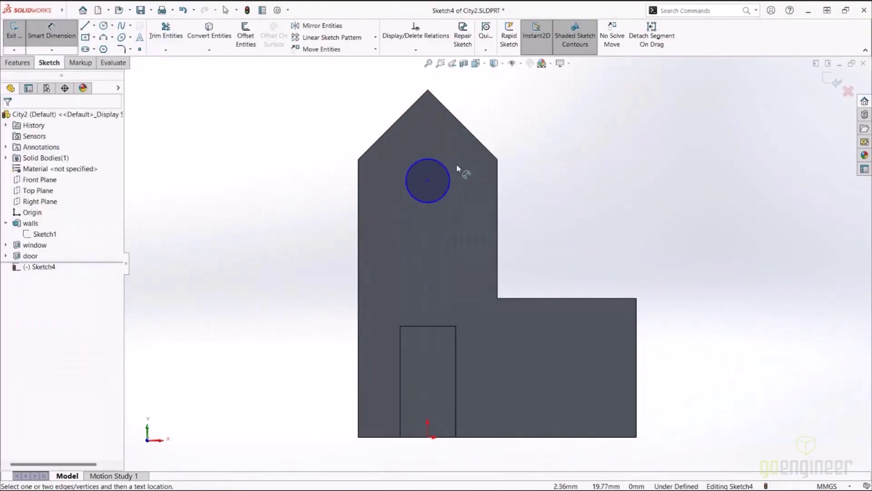
pyautogui.click(449, 170)
pyautogui.click(466, 154)
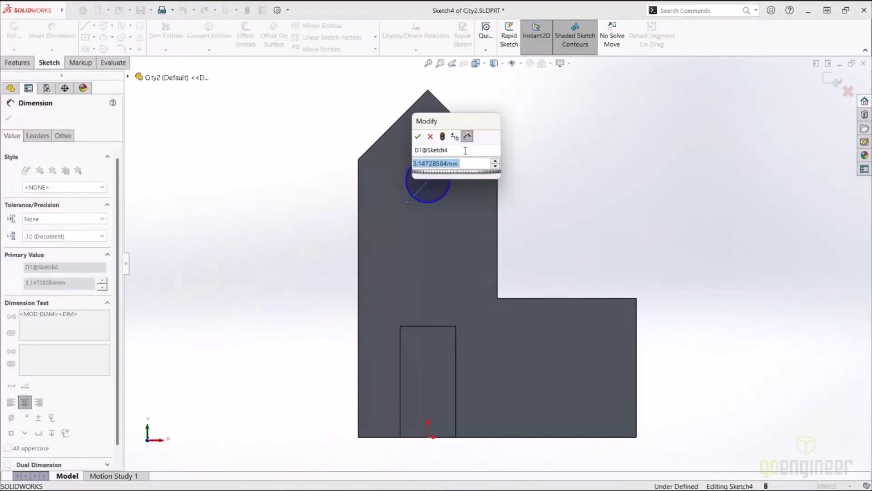
pyautogui.write('3')
pyautogui.press('Return')
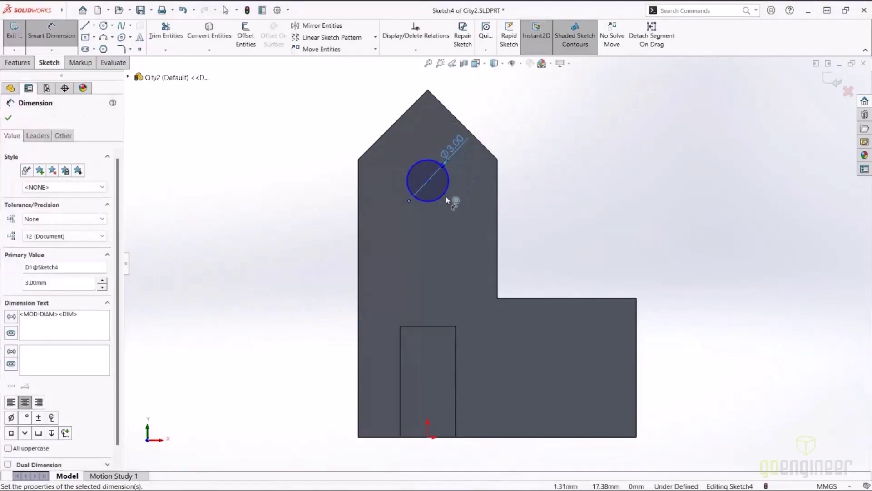
pyautogui.press('Escape')
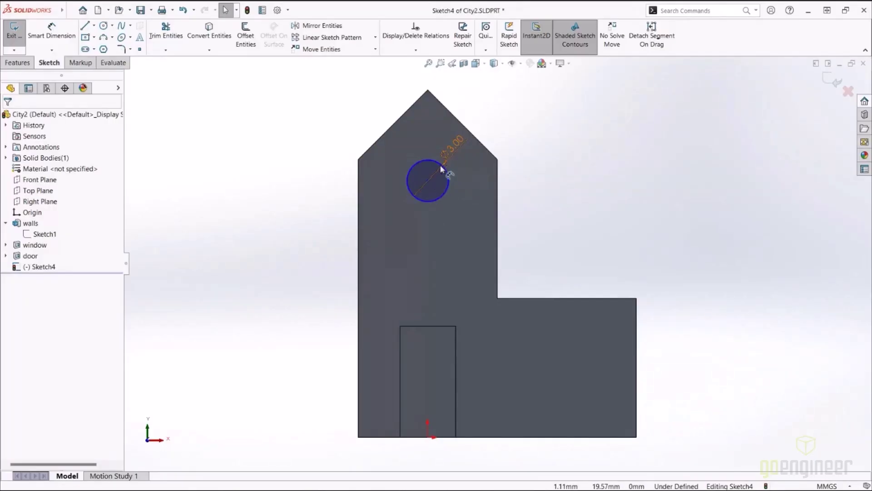
# Step: Add a vertical relation between the circle's centre and the origin
pyautogui.click(428, 181)
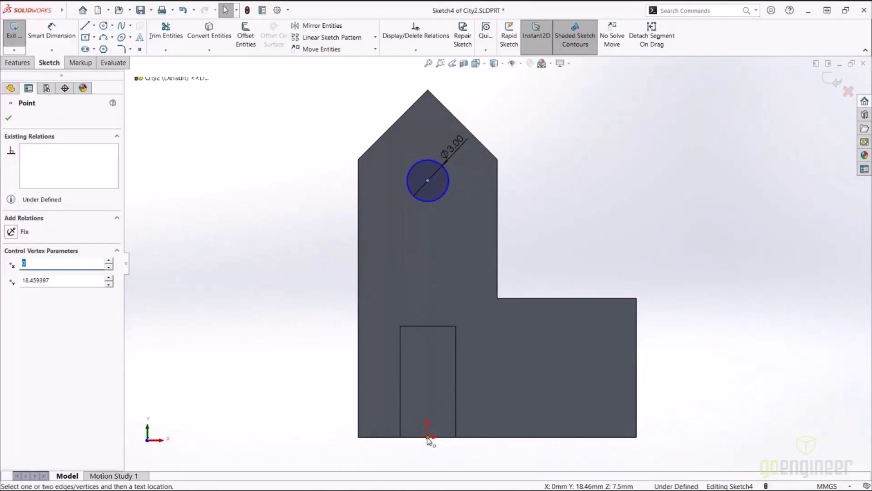
pyautogui.keyDown('ctrl'); pyautogui.click(428, 437); pyautogui.keyUp('ctrl')
pyautogui.click(470, 402)
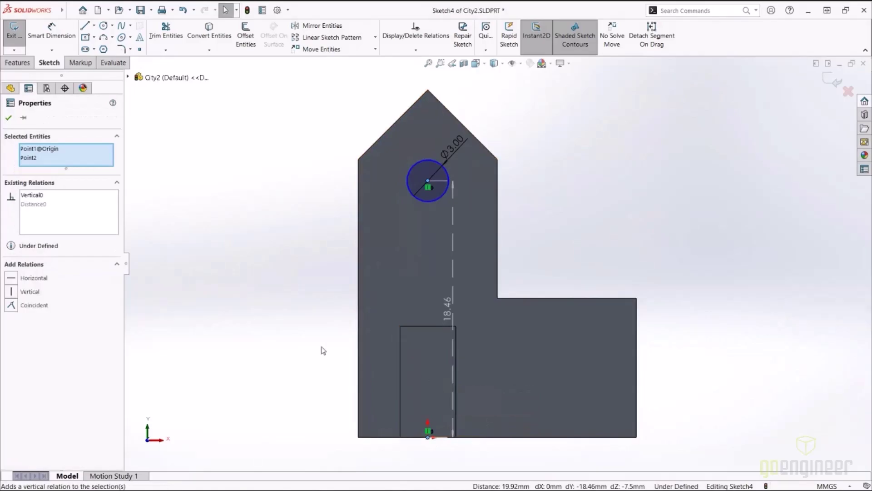
pyautogui.click(348, 339)
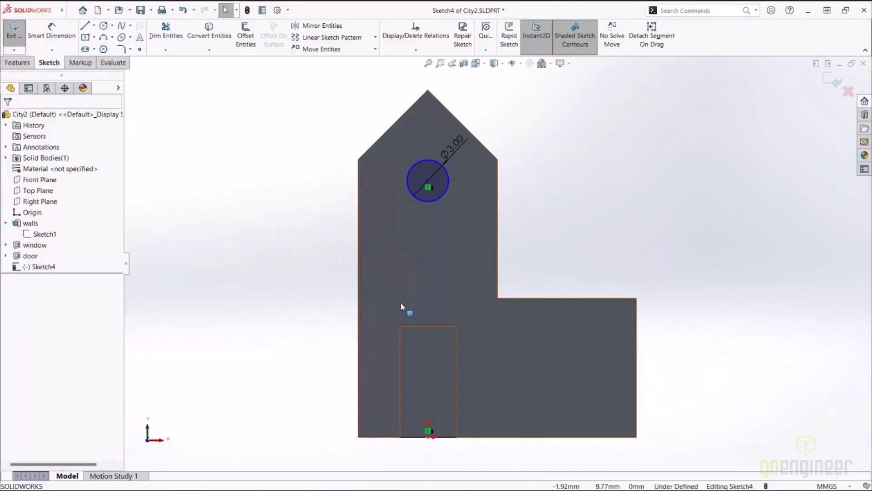
# Step: Dimension the vertical distance from the door's upper left corner to the circle's centre and set it to 10 mm
pyautogui.moveTo(401, 335); pyautogui.dragTo(397, 314, button='right')
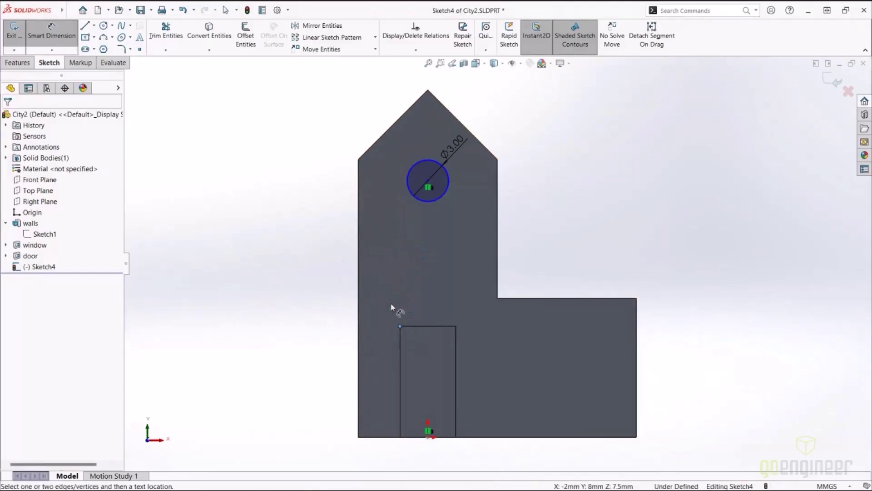
pyautogui.click(428, 202)
pyautogui.click(401, 325)
pyautogui.click(299, 291)
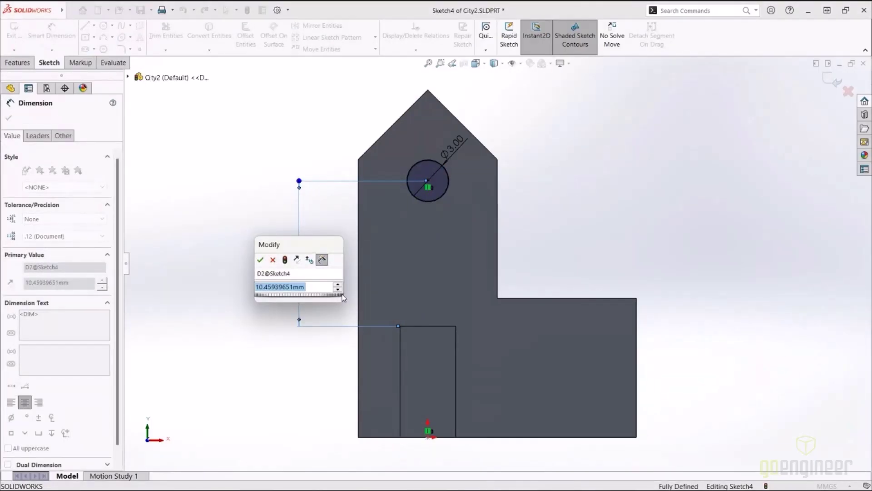
pyautogui.write('10')
pyautogui.press('Return')
pyautogui.rightClick(332, 266)
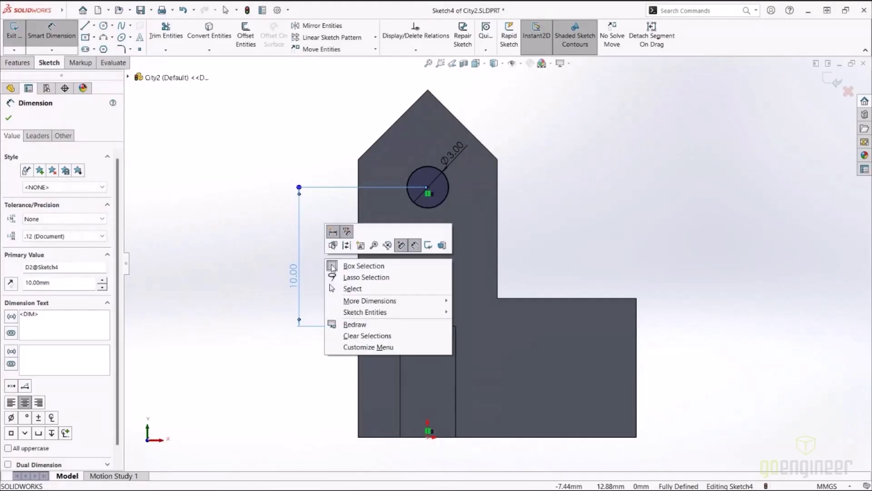
pyautogui.click(333, 268)
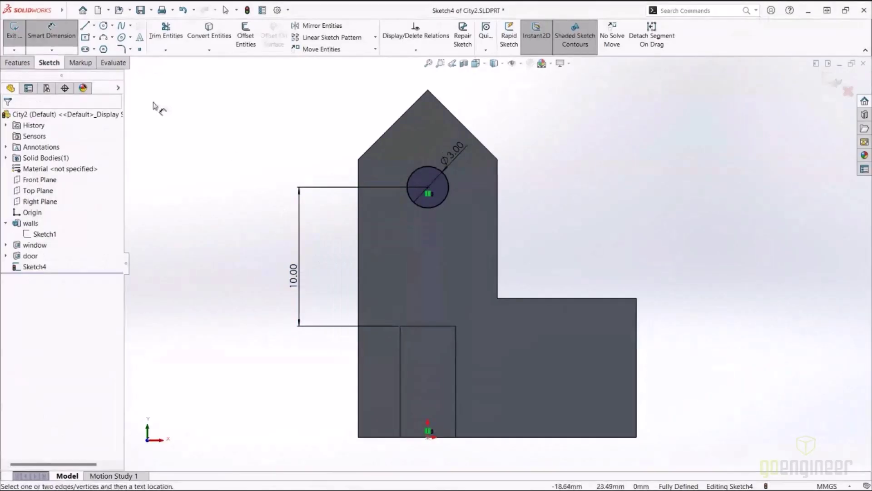
# Step: Cut the circle out of the building with an Extruded Cut using the Through All end condition
pyautogui.click(18, 63)
pyautogui.click(164, 43)
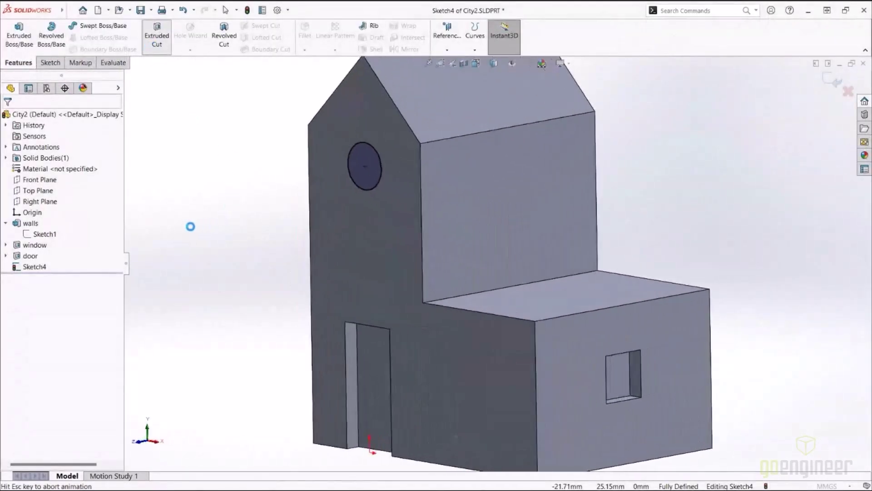
pyautogui.click(69, 181)
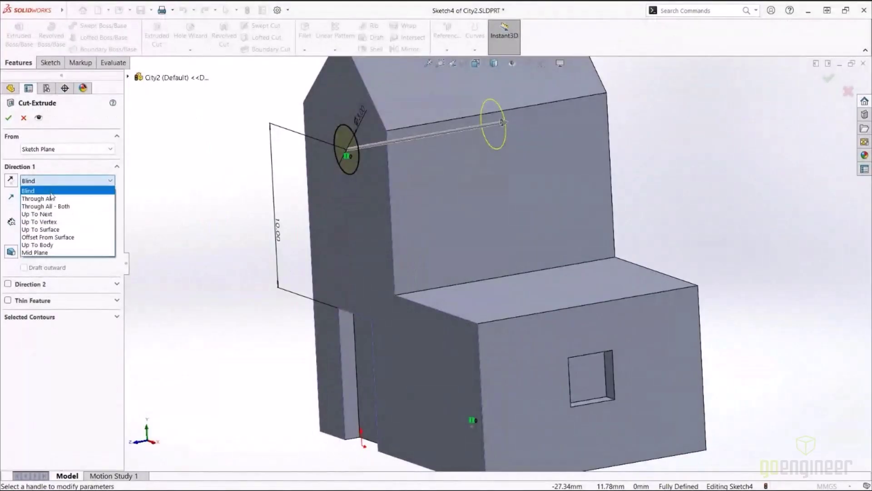
pyautogui.click(37, 193)
pyautogui.click(9, 117)
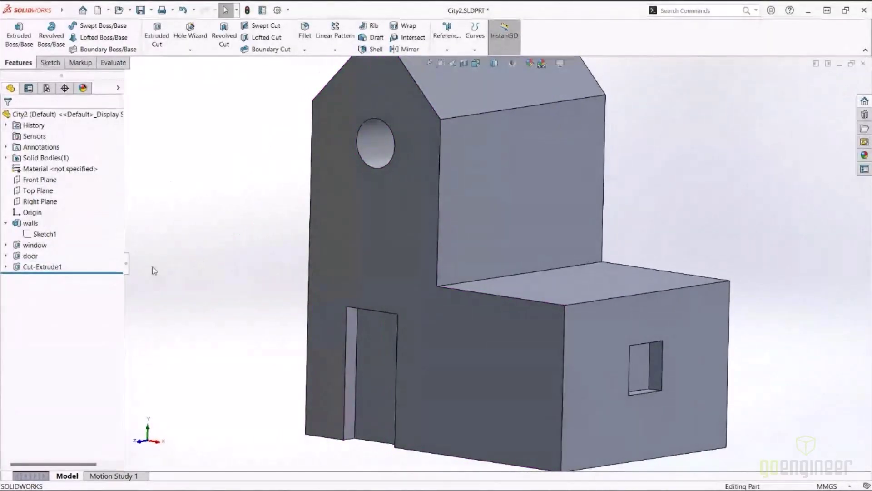
# Step: Edit the door feature's sketch and add a three-point semicircular arc of 2 mm radius between the door's two upper corners
pyautogui.click(30, 257)
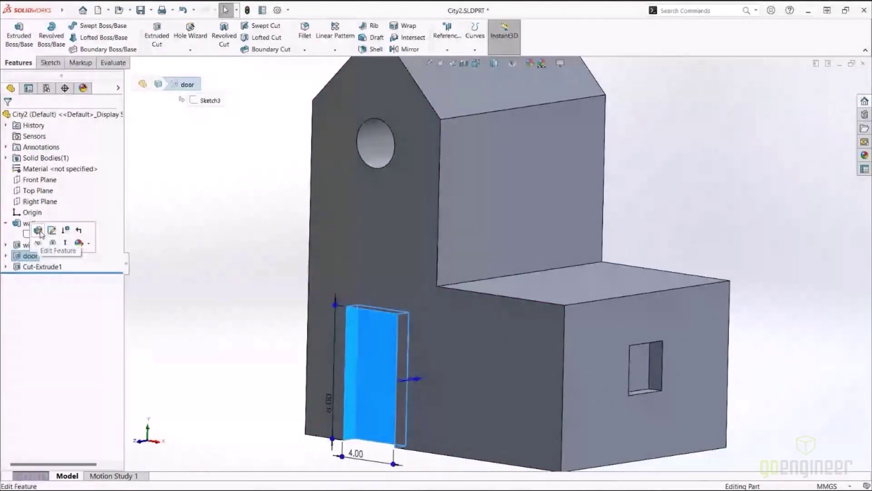
pyautogui.click(52, 229)
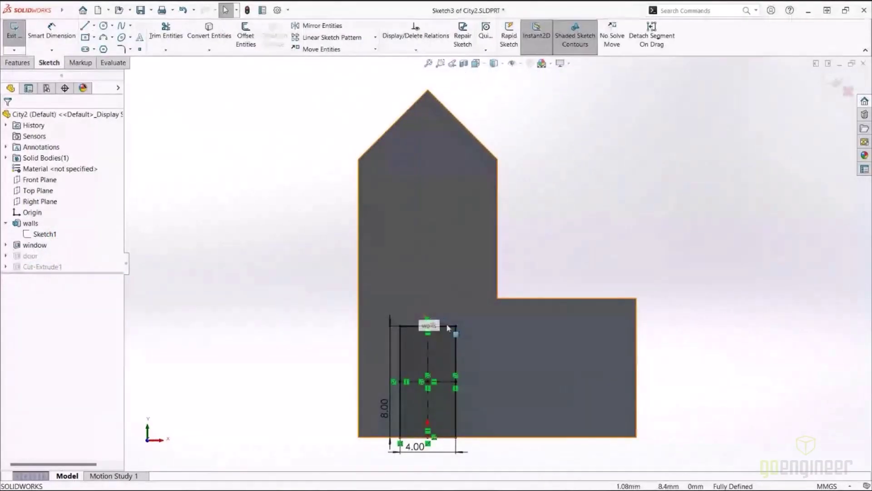
pyautogui.scroll(-2, 409, 323)
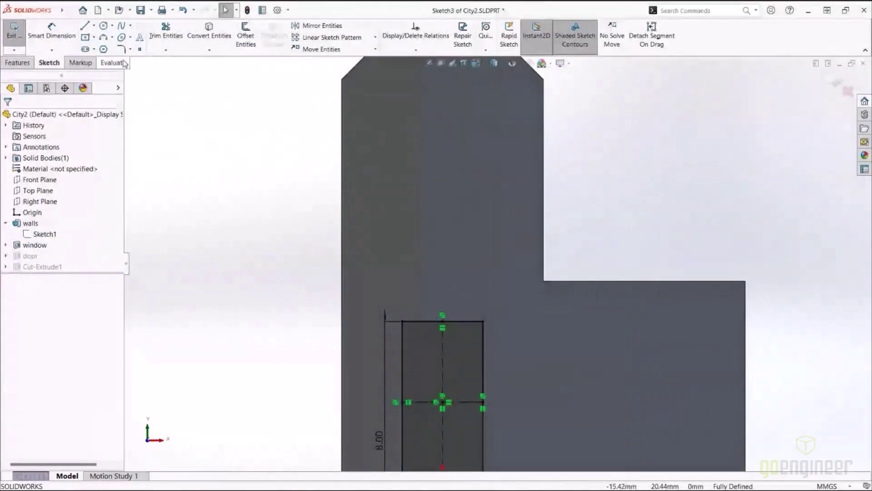
pyautogui.click(103, 36)
pyautogui.click(402, 321)
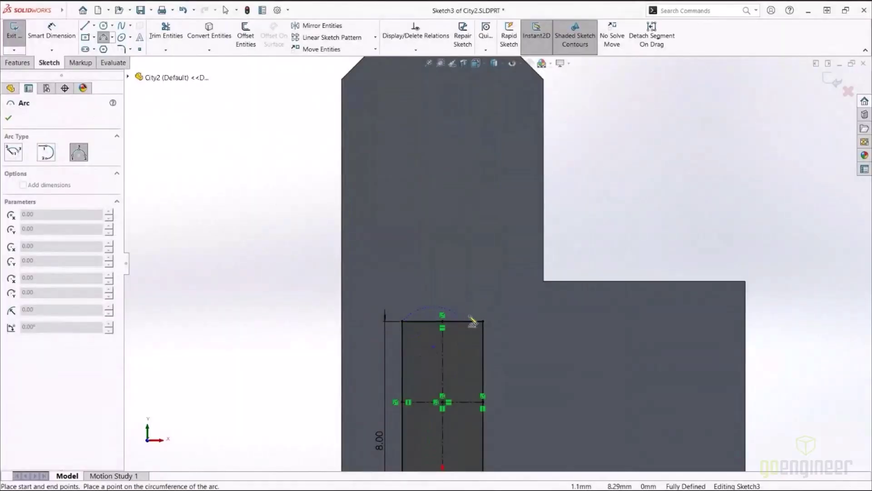
pyautogui.click(482, 321)
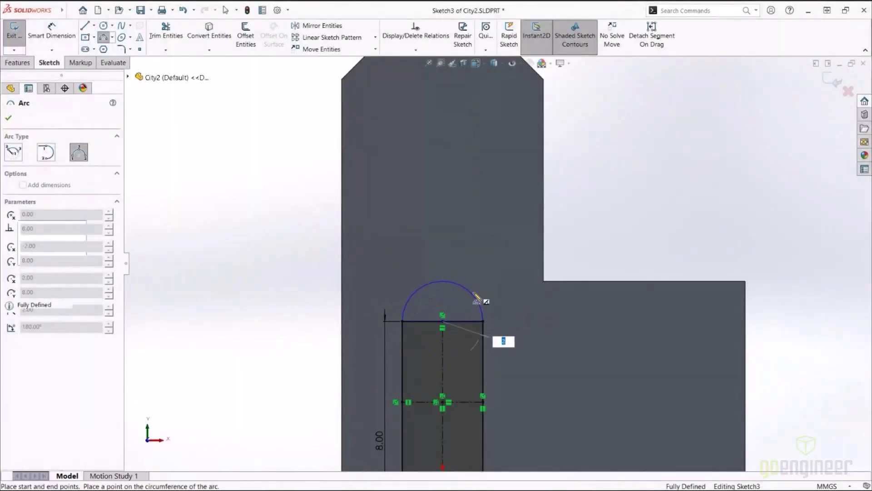
pyautogui.click(476, 298)
pyautogui.rightClick(496, 283)
pyautogui.click(505, 290)
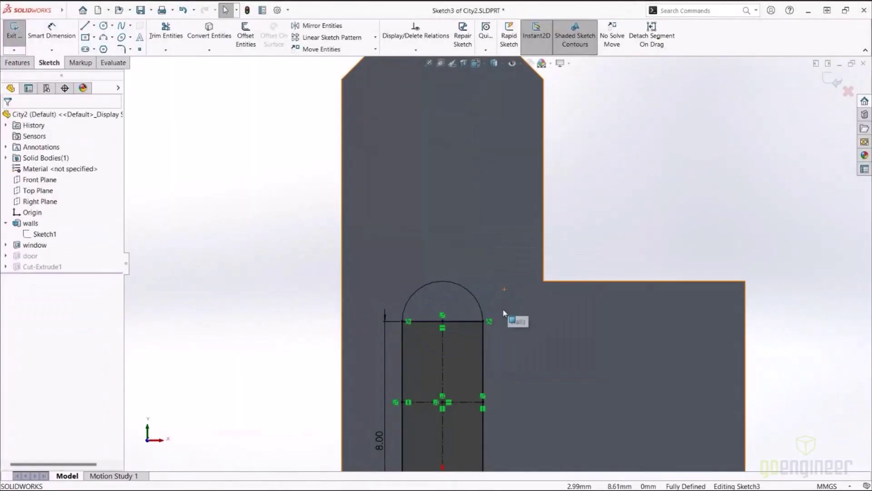
# Step: Convert the door rectangle's upper line to construction geometry
pyautogui.press('f')
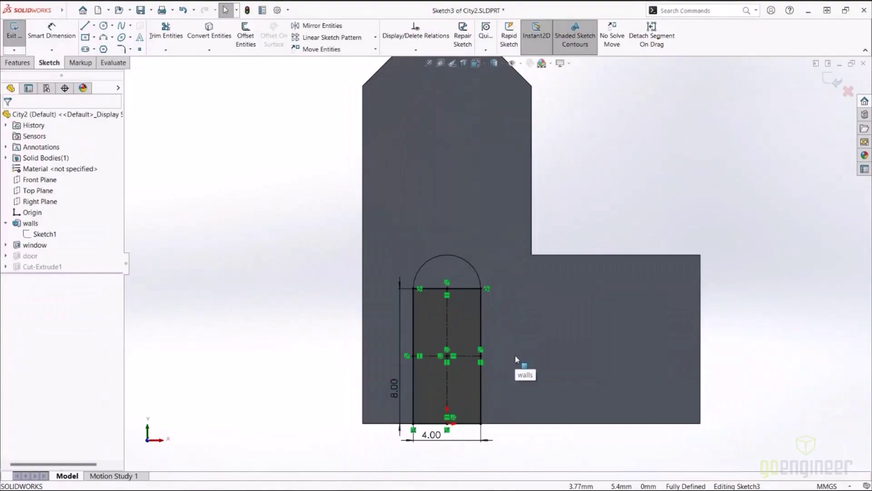
pyautogui.click(469, 289)
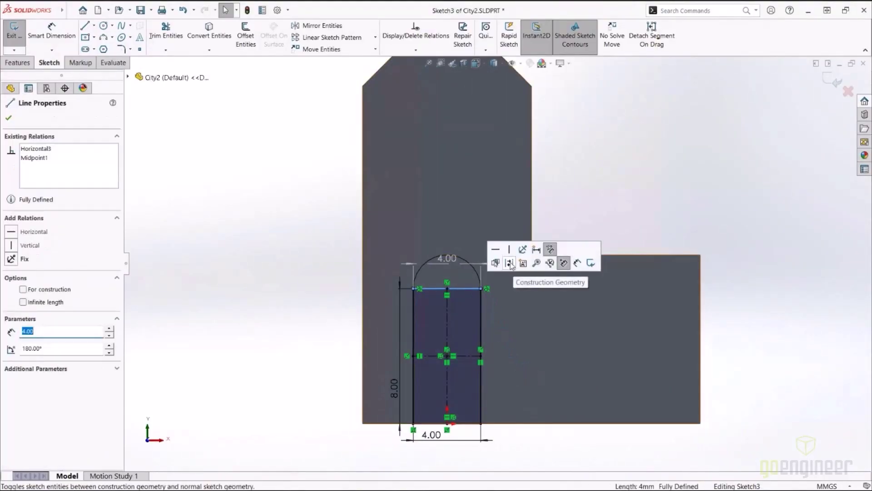
pyautogui.click(509, 263)
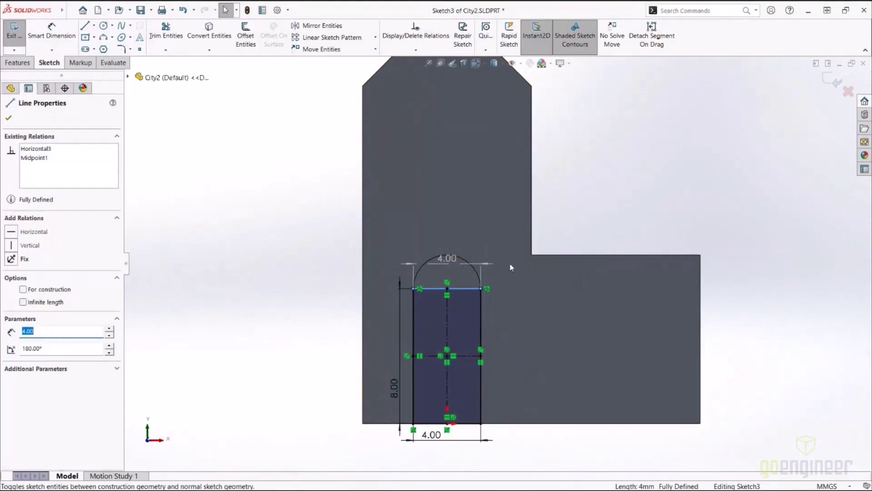
# Step: Exit the door sketch and rebuild the part with the arched door profile
pyautogui.press('Escape')
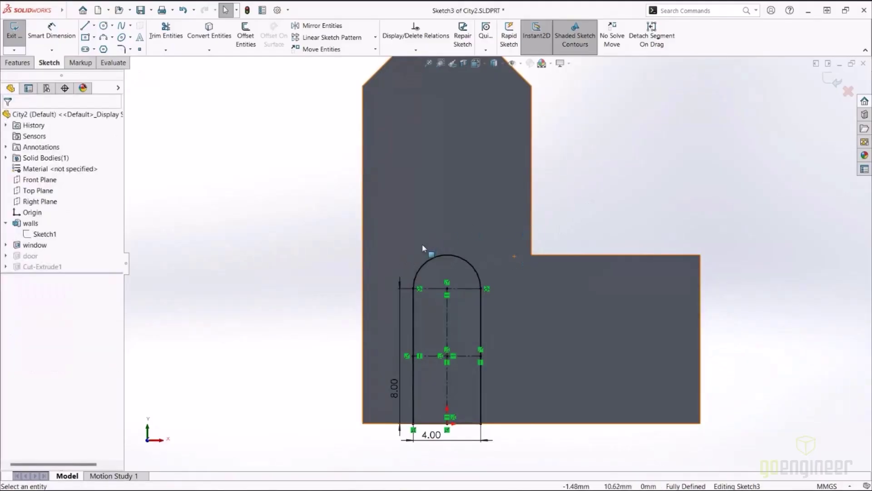
pyautogui.click(834, 82)
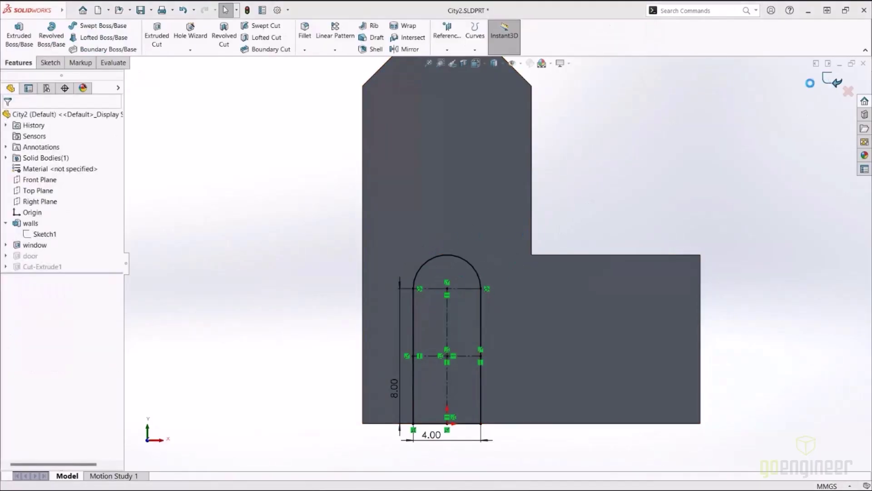
pyautogui.click(436, 258)
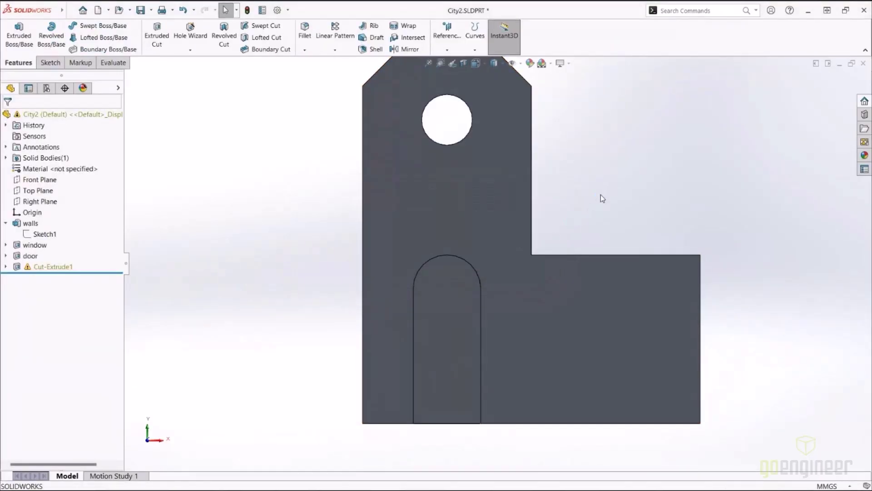
# Step: Inspect the circular cut's 10 mm dimension and its reference point at the door's upper left corner
pyautogui.moveTo(610, 179); pyautogui.dragTo(589, 194, button='middle')
pyautogui.scroll(-3, 587, 197)
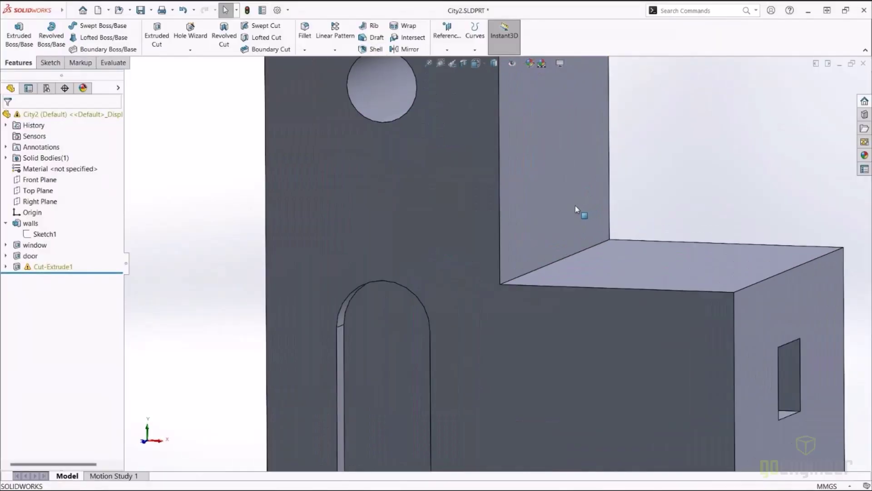
pyautogui.click(37, 267)
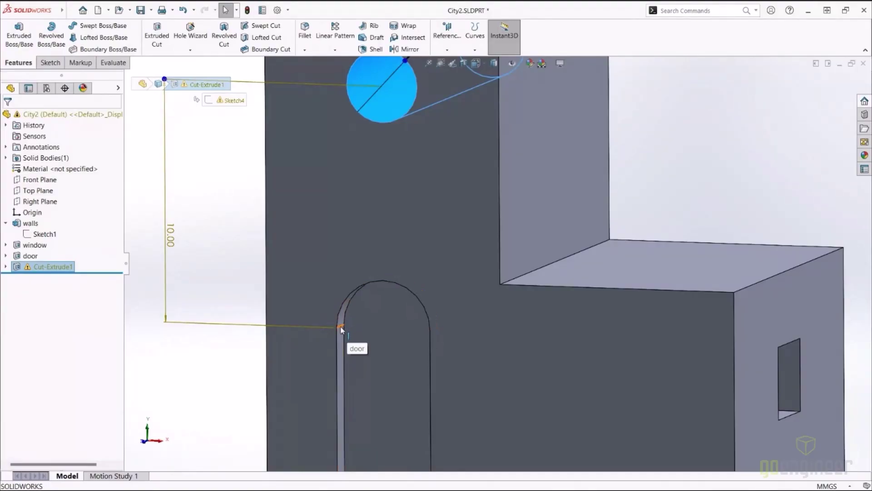
pyautogui.moveTo(341, 328); pyautogui.dragTo(337, 327)
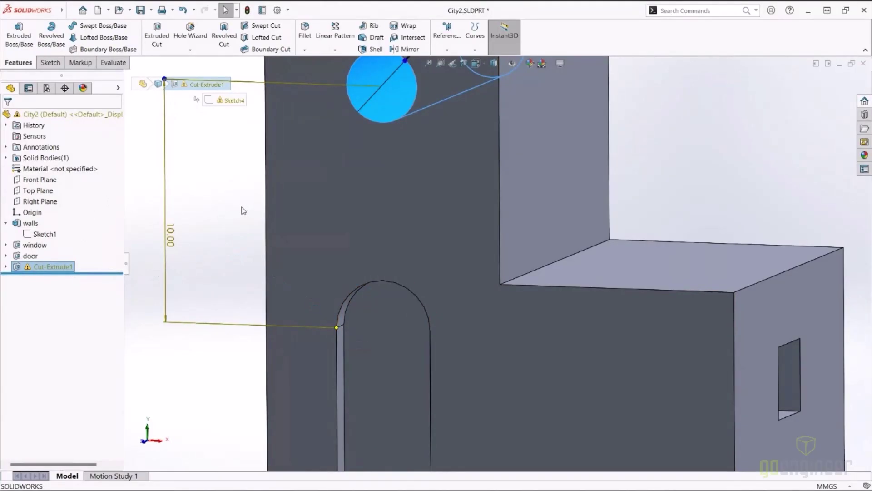
# Step: Undo the sketch exit, the upper line's construction conversion and the arc, returning to the plain door rectangle in its sketch
pyautogui.hotkey('ctrl', 'z')
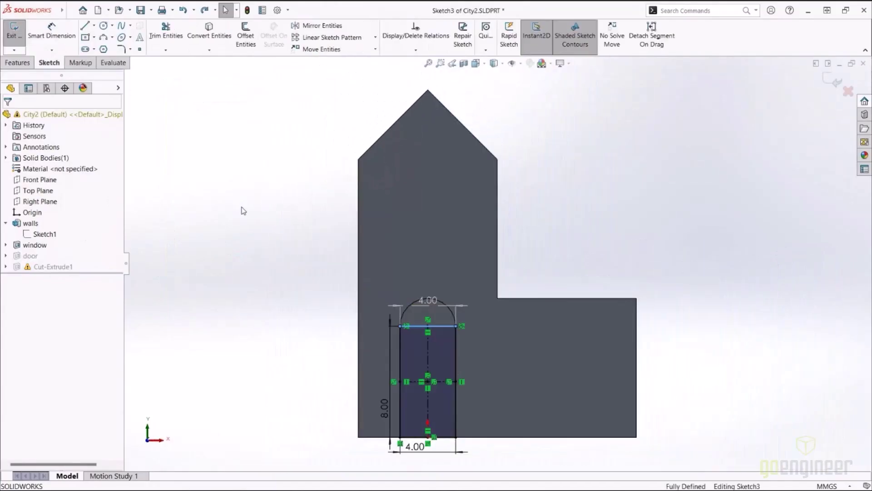
pyautogui.hotkey('ctrl', 'z')
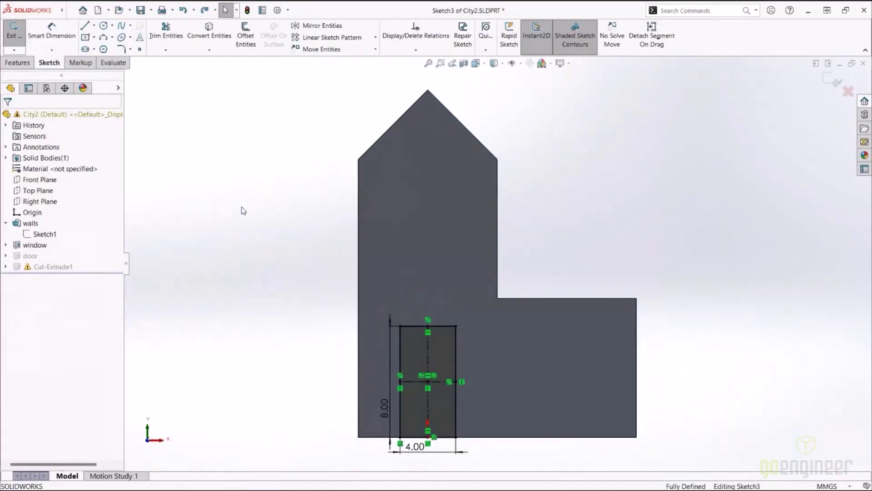
# Step: Draw a three-point semicircular arc of 2 mm radius between the door rectangle's two upper corners
pyautogui.scroll(-1, 486, 313)
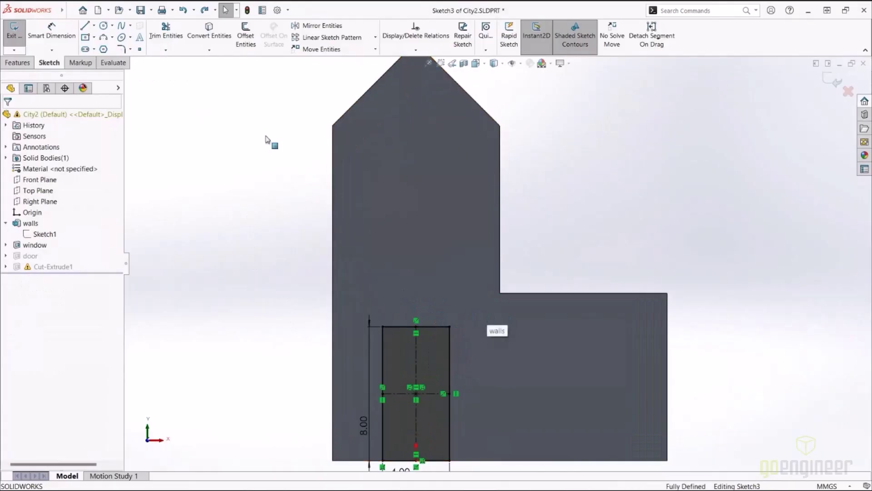
pyautogui.click(104, 37)
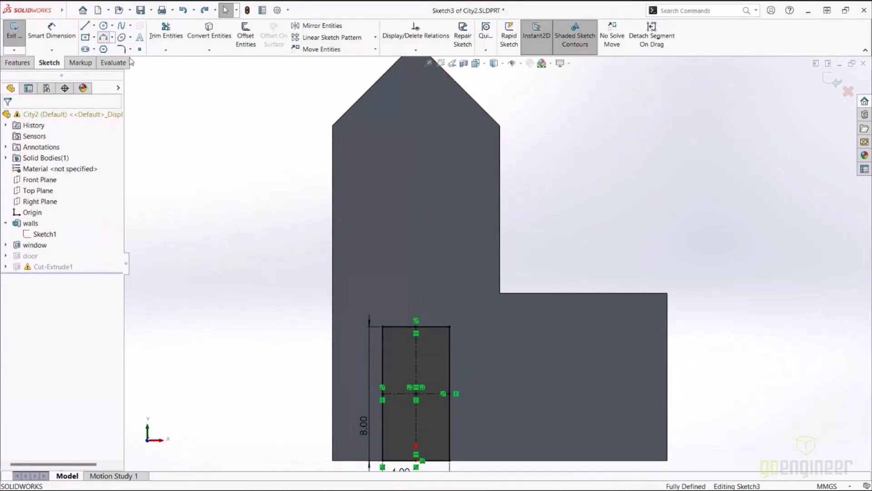
pyautogui.click(383, 326)
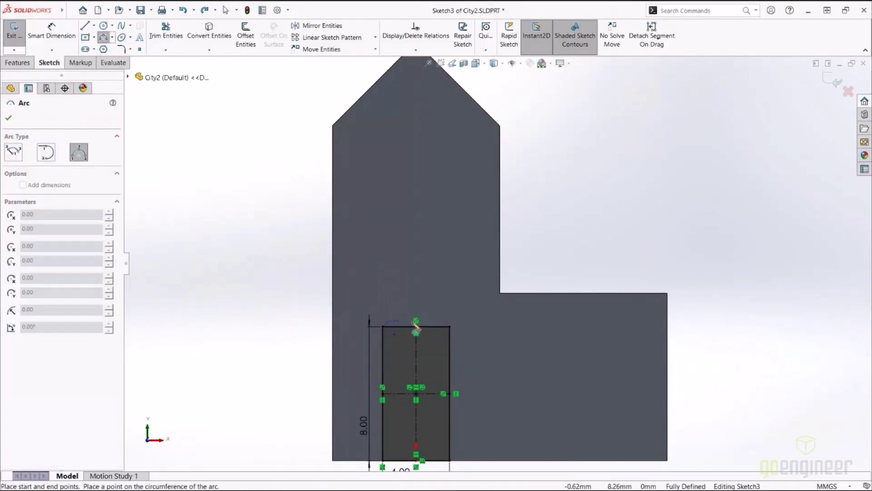
pyautogui.click(450, 326)
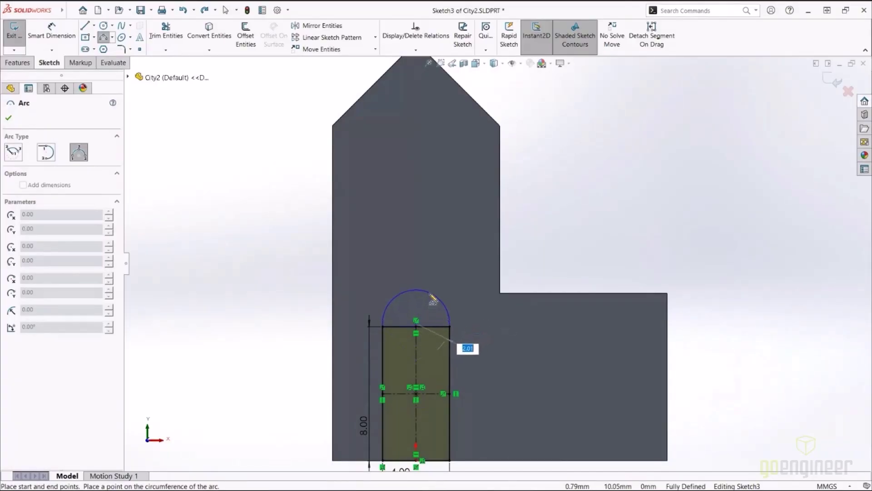
pyautogui.click(433, 303)
pyautogui.rightClick(475, 271)
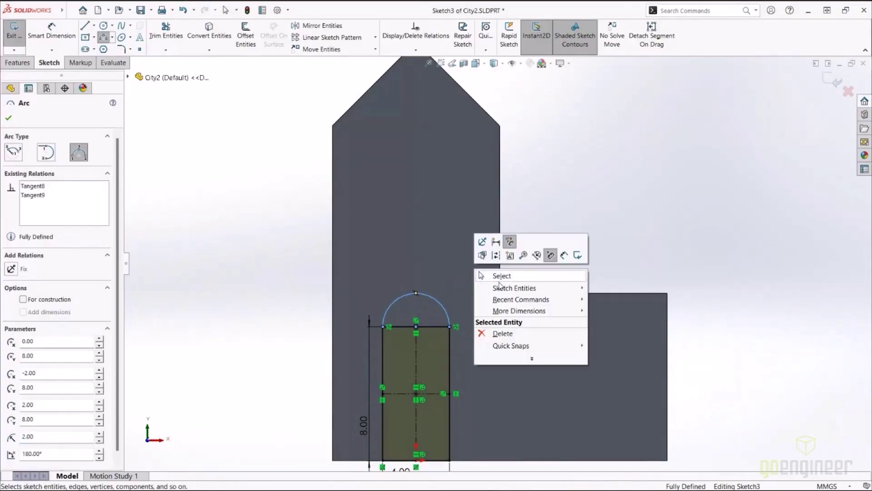
pyautogui.click(500, 275)
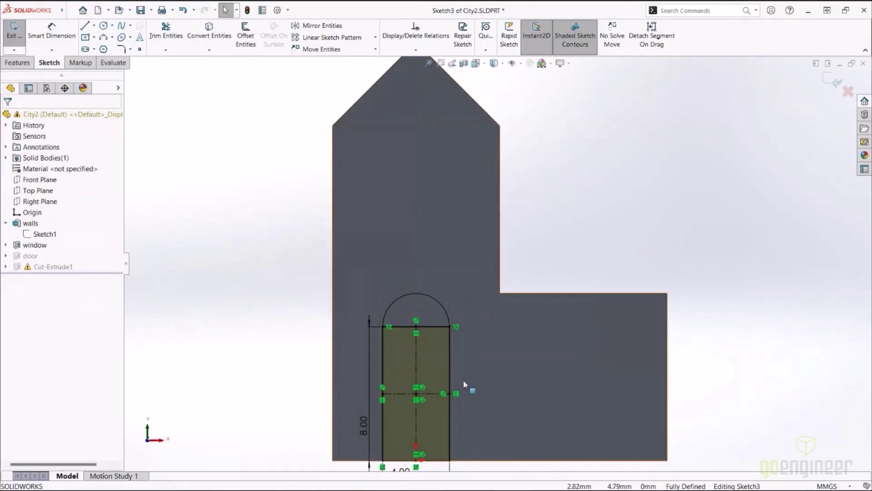
# Step: Replace the door's upper line with the arc using Replace Entity, with Make construction and Make contour enabled
pyautogui.scroll(-2, 455, 400)
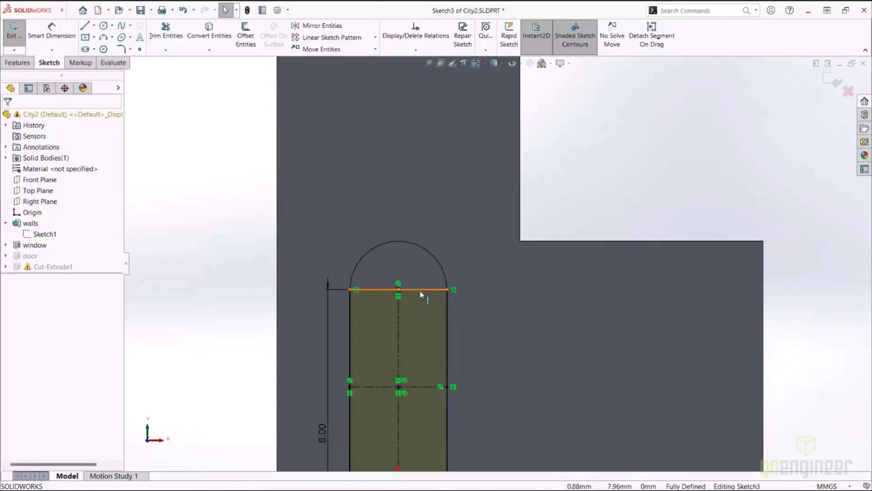
pyautogui.click(420, 294)
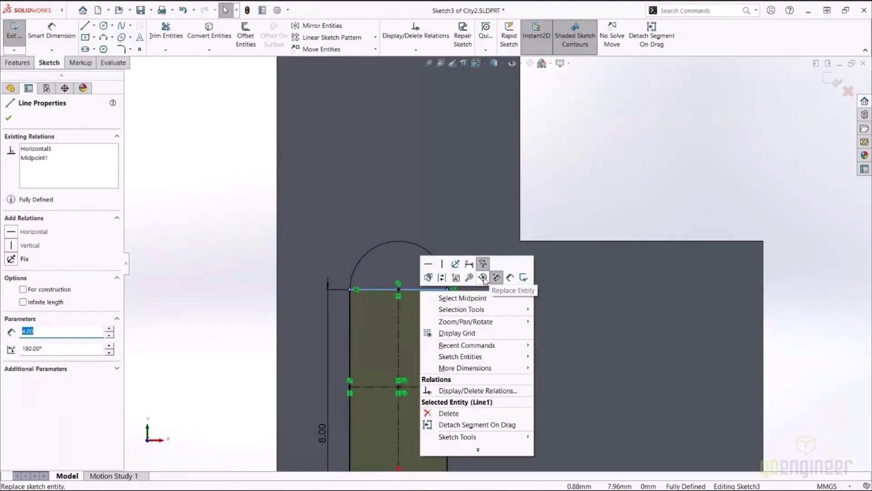
pyautogui.click(484, 277)
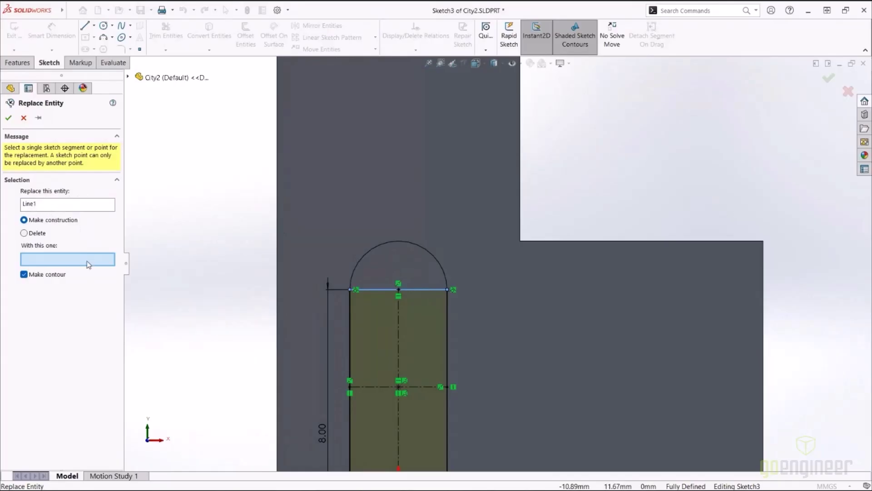
pyautogui.click(377, 246)
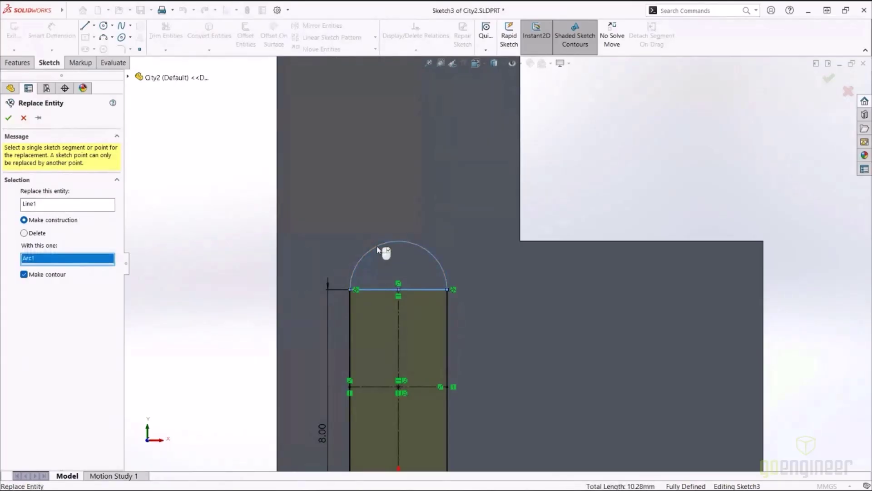
pyautogui.rightClick(376, 253)
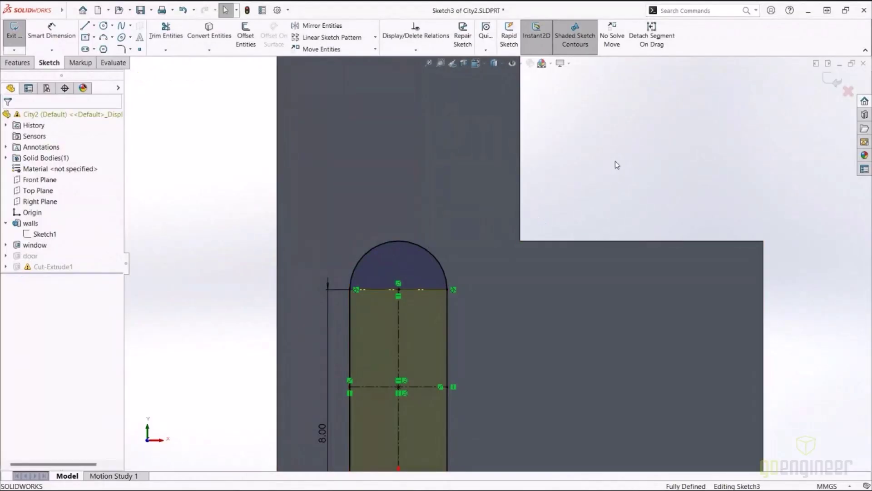
# Step: Rebuild the part out of the door sketch and view the arched door in isometric orientation
pyautogui.hotkey('ctrl', 'b')
pyautogui.hotkey('ctrl', '7')
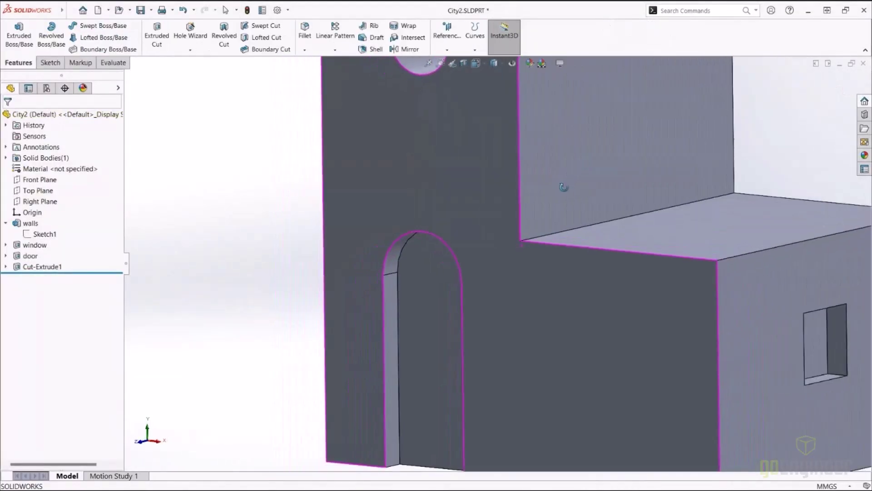
pyautogui.scroll(-2, 657, 113)
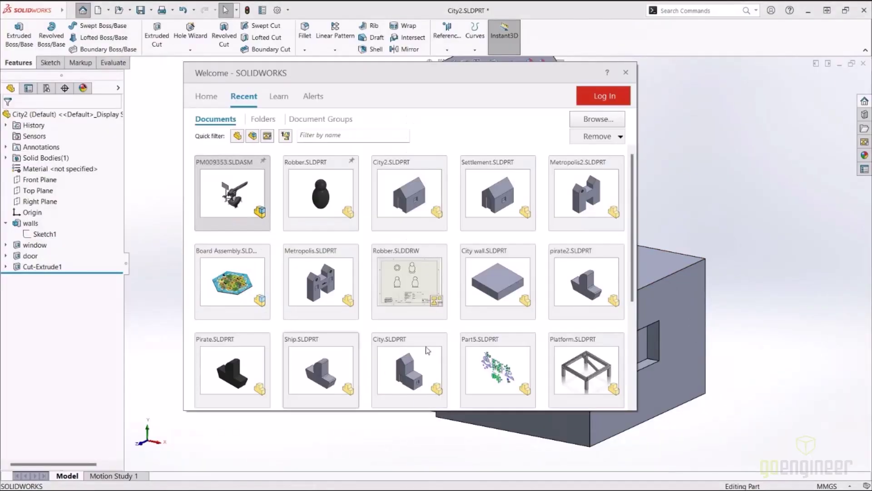
# Step: Open the recent part Part5 and sketch a vertical infinite-length line through the origin
pyautogui.click(514, 355)
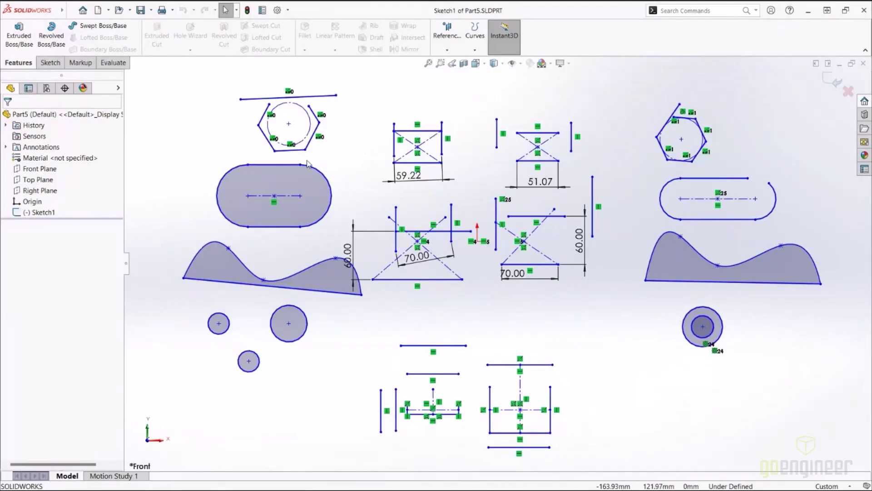
pyautogui.press('l')
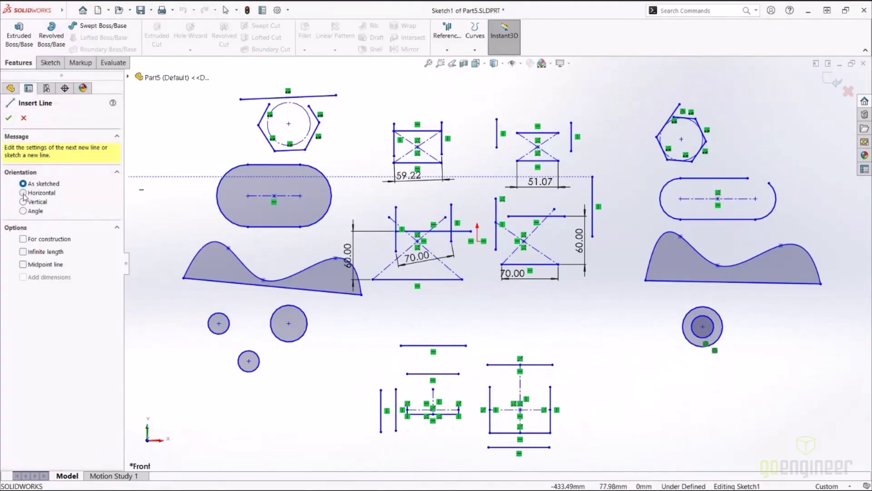
pyautogui.click(23, 201)
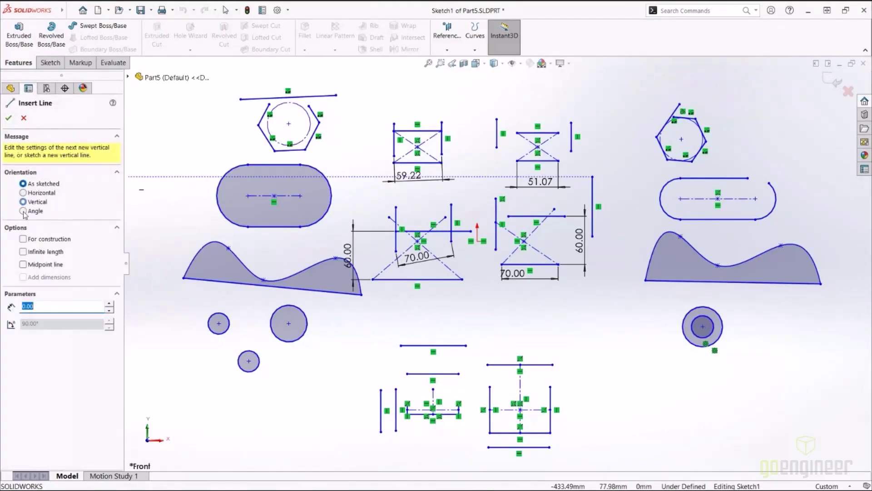
pyautogui.click(23, 251)
pyautogui.click(477, 240)
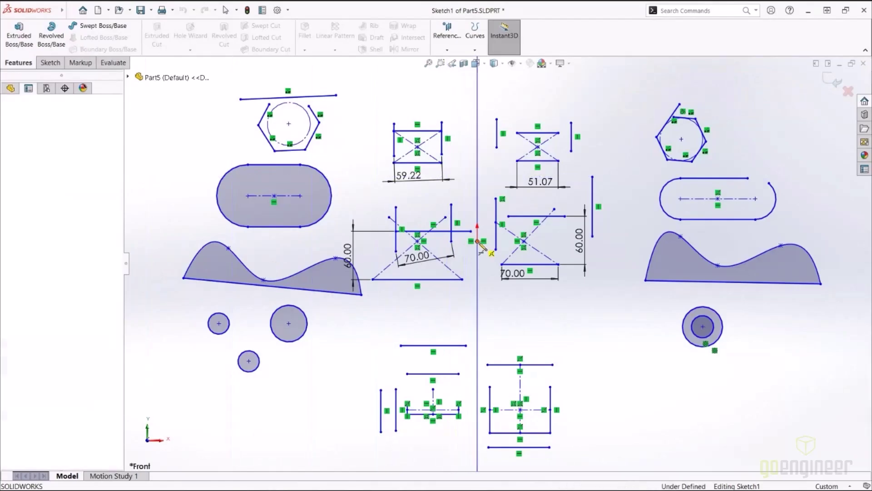
pyautogui.press('Escape')
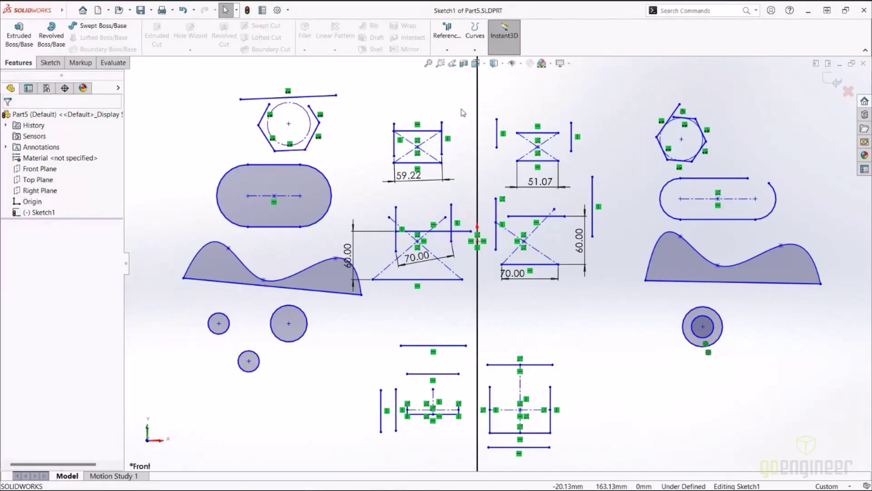
# Step: Switch Detach Segment On Drag on for the sketch and back off
pyautogui.click(64, 63)
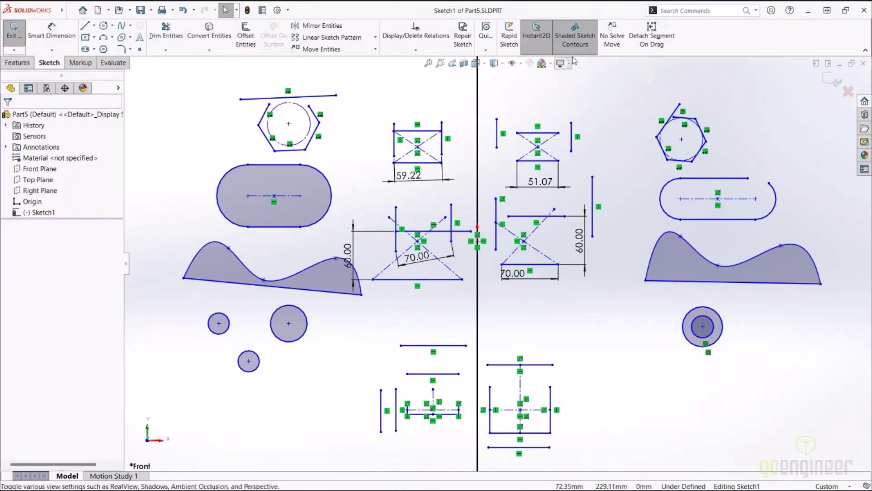
pyautogui.scroll(-5, 495, 227)
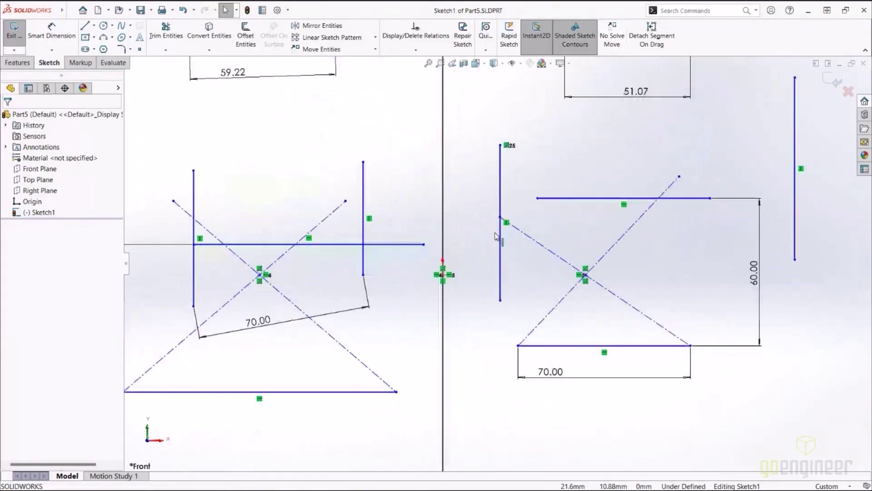
pyautogui.scroll(1, 335, 220)
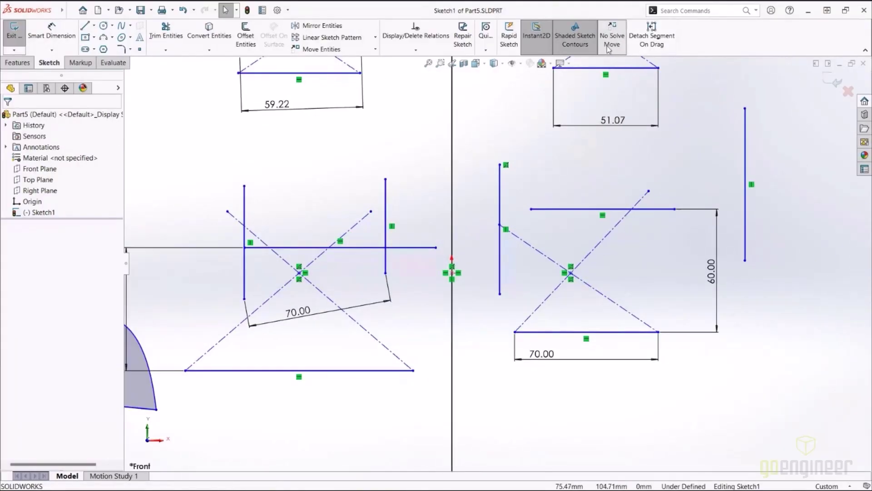
pyautogui.click(653, 49)
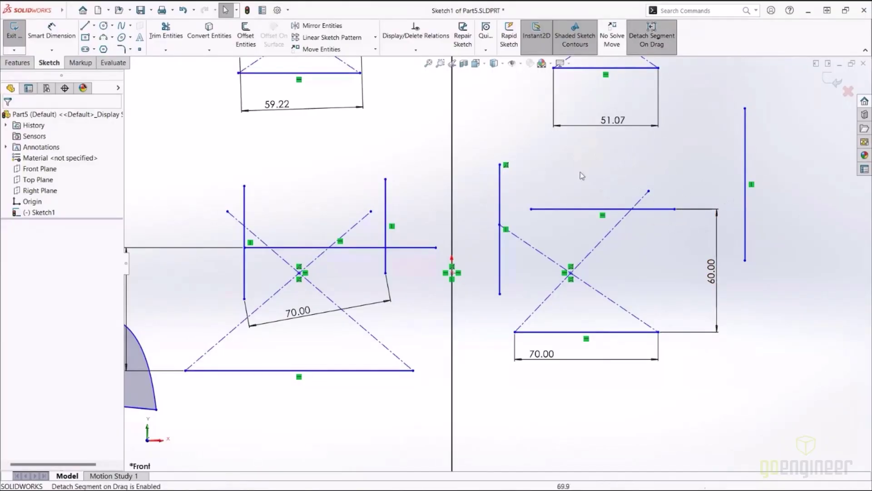
pyautogui.click(653, 49)
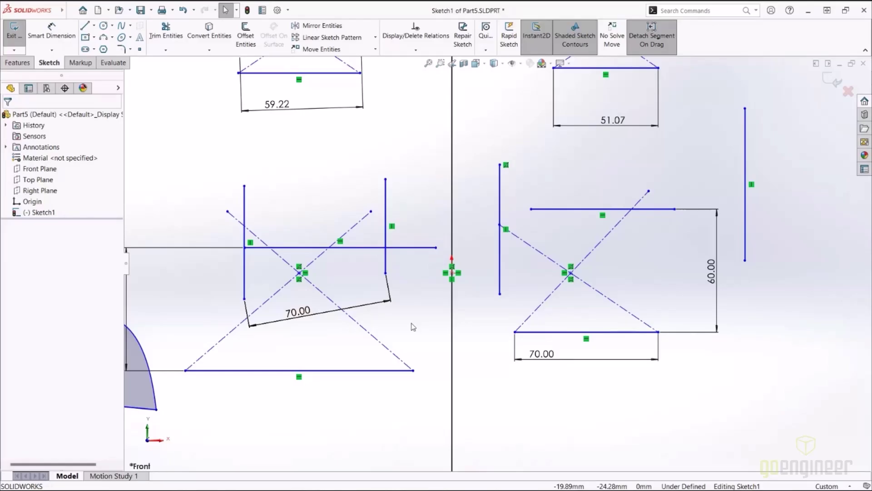
pyautogui.click(652, 36)
# Step: Move the lower small circle onto the large circle's centre and enlarge the large circle
pyautogui.scroll(-5, 572, 179)
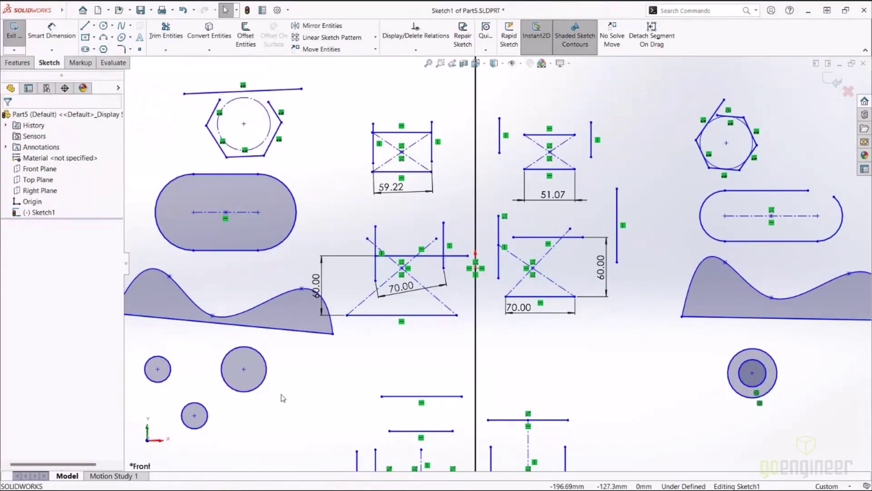
pyautogui.scroll(2, 282, 399)
pyautogui.scroll(-2, 296, 414)
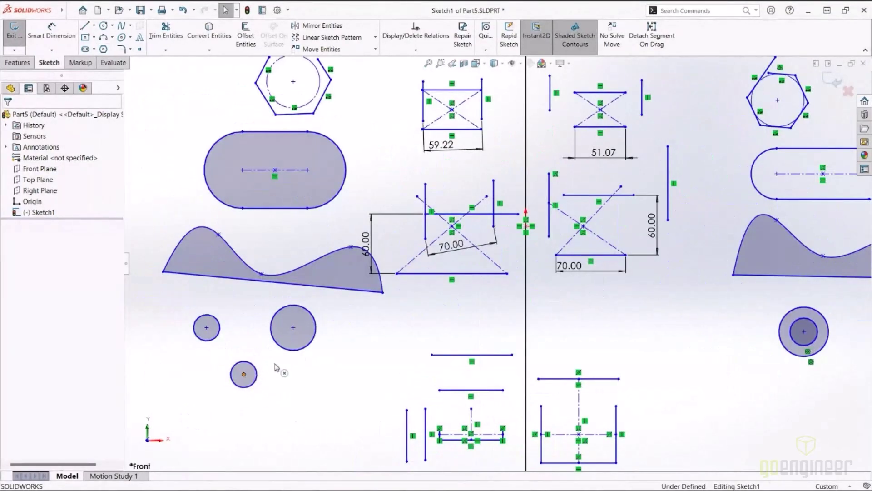
pyautogui.moveTo(243, 373); pyautogui.dragTo(324, 337)
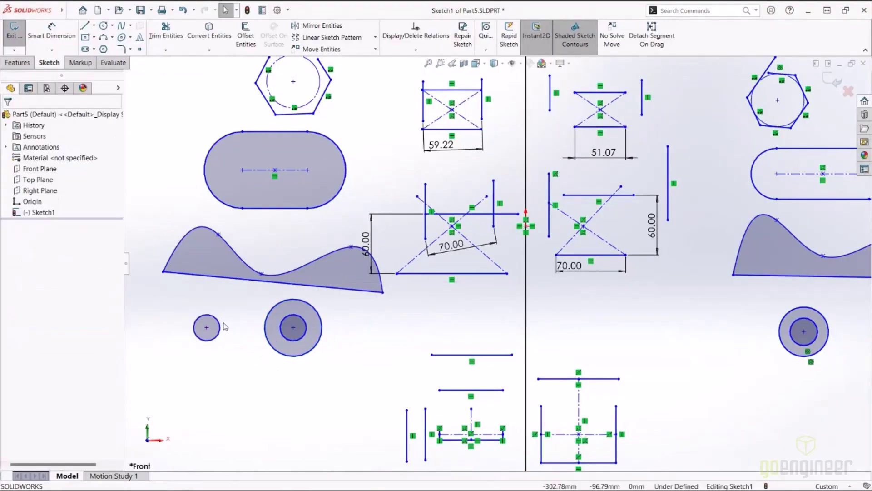
# Step: Make the remaining small circle concentric with the large circle and enlarge one inner circle to form three nested rings
pyautogui.moveTo(220, 324); pyautogui.dragTo(230, 322)
pyautogui.keyDown('ctrl'); pyautogui.click(293, 299); pyautogui.keyUp('ctrl')
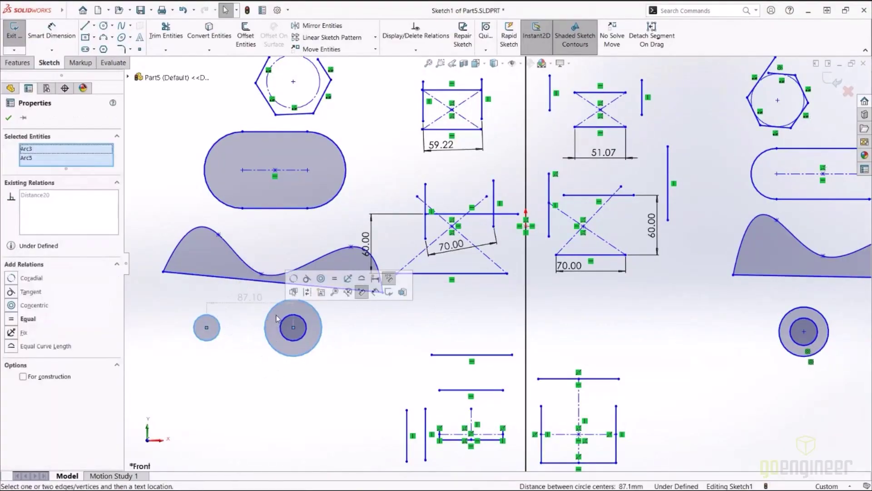
pyautogui.click(321, 279)
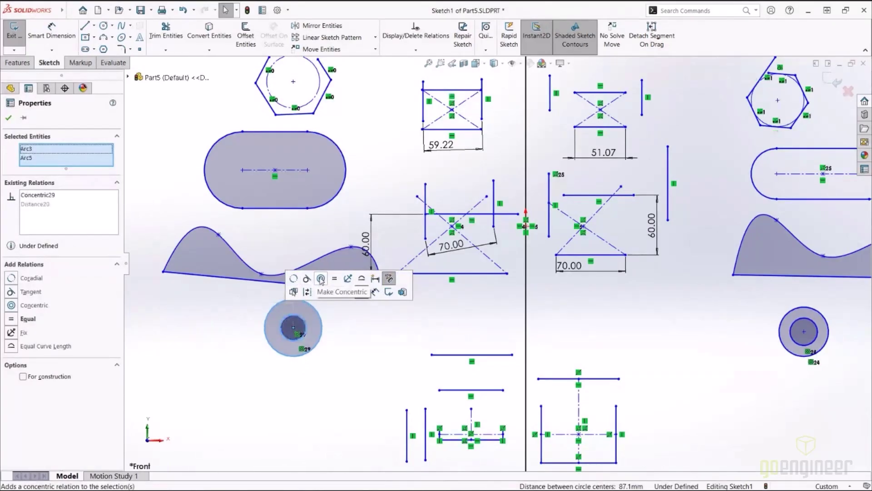
pyautogui.click(319, 335)
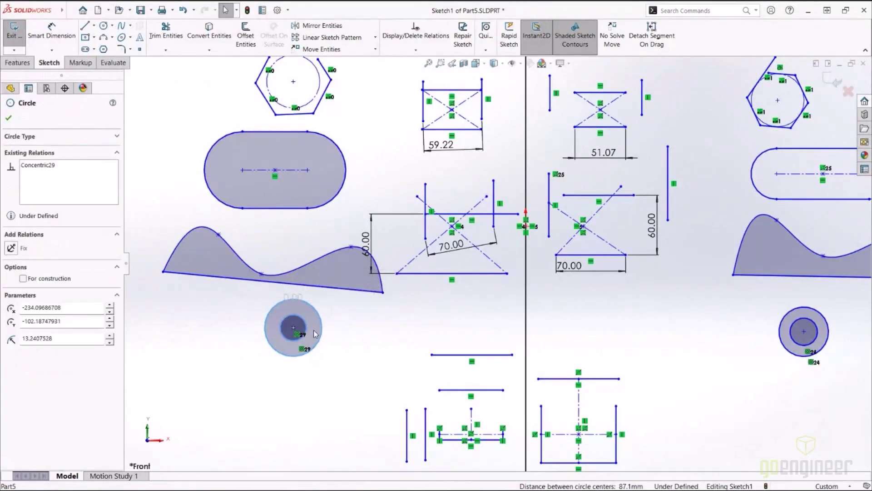
pyautogui.click(365, 354)
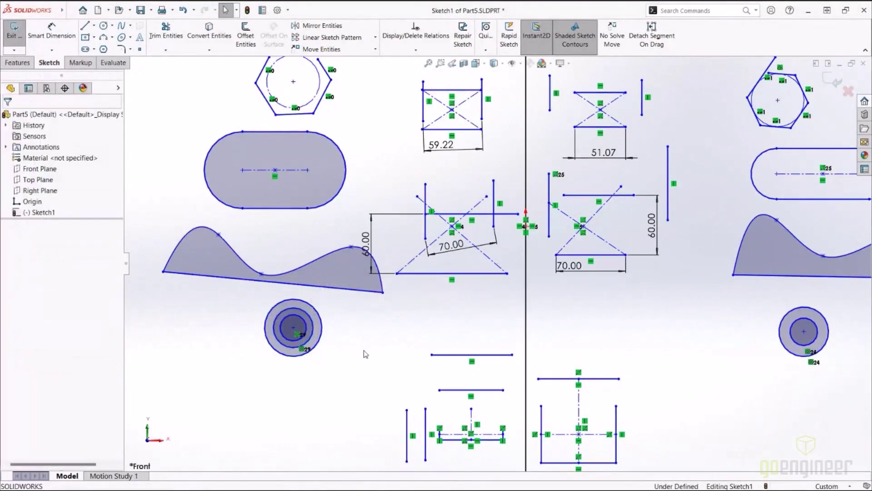